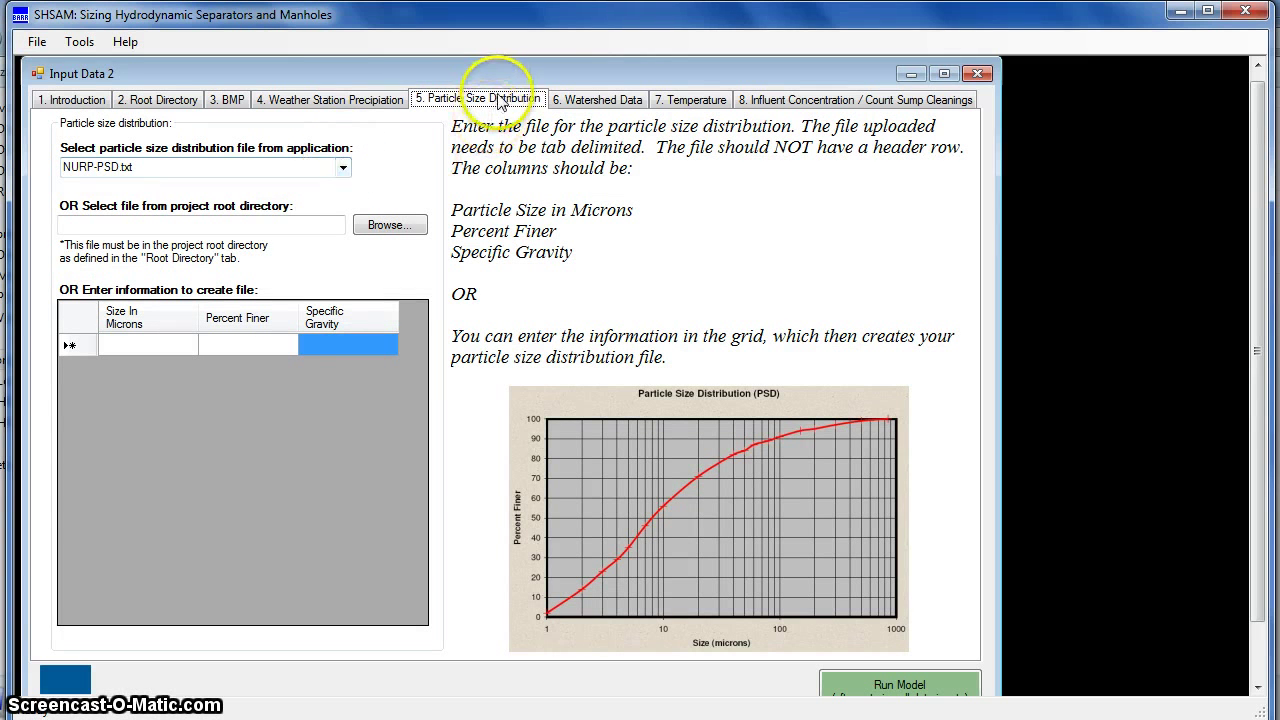
- Review the built-in particle size distribution files, the manual entry grid and the file format instructions
left_click(343, 167)
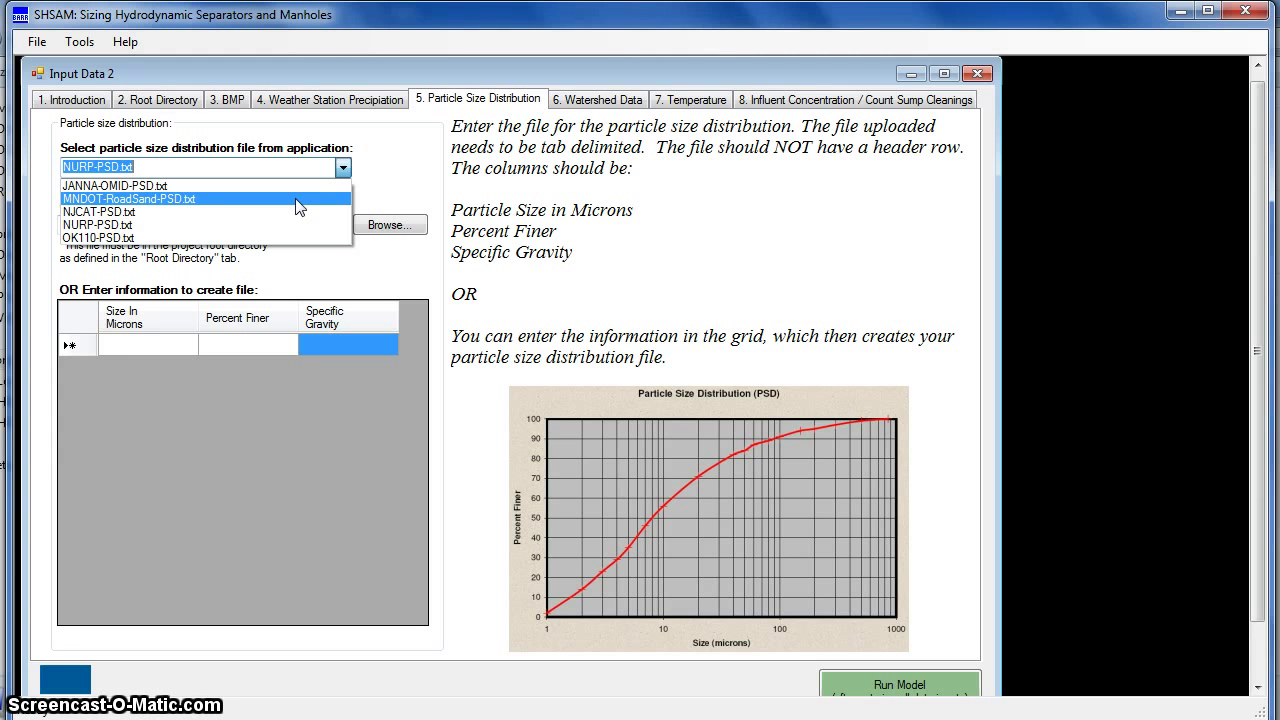
left_click(425, 217)
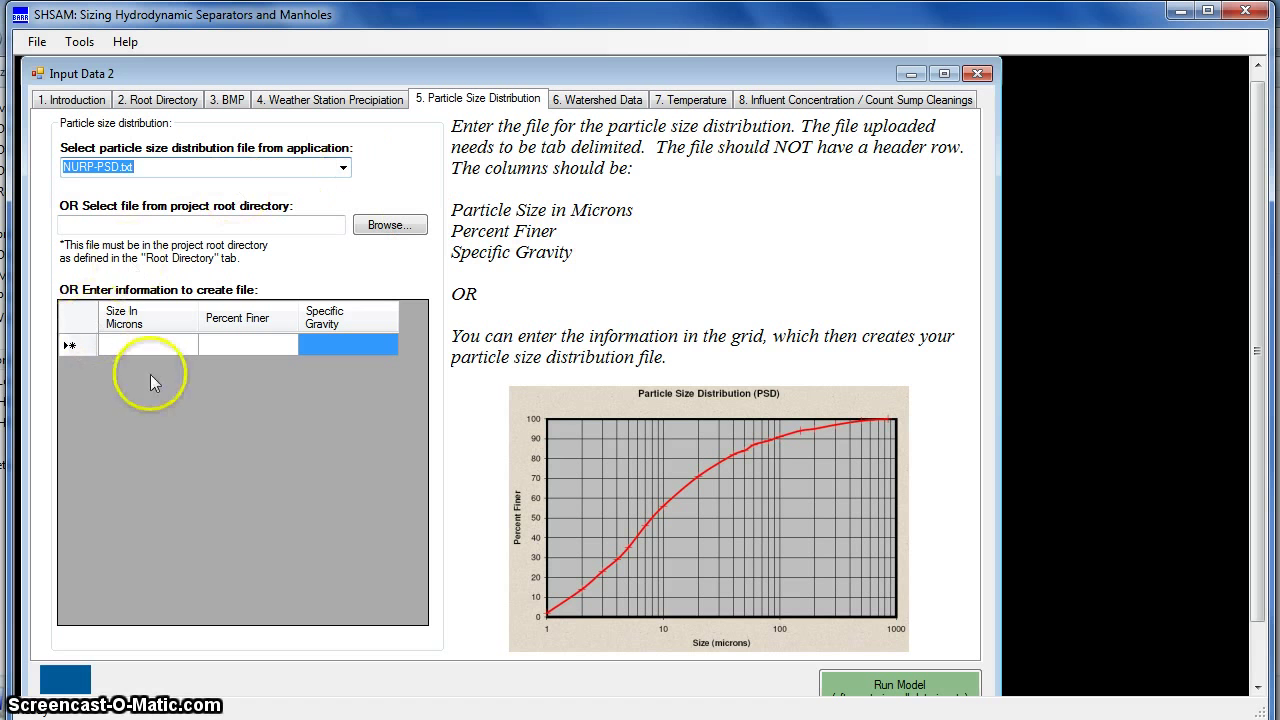
left_click(245, 345)
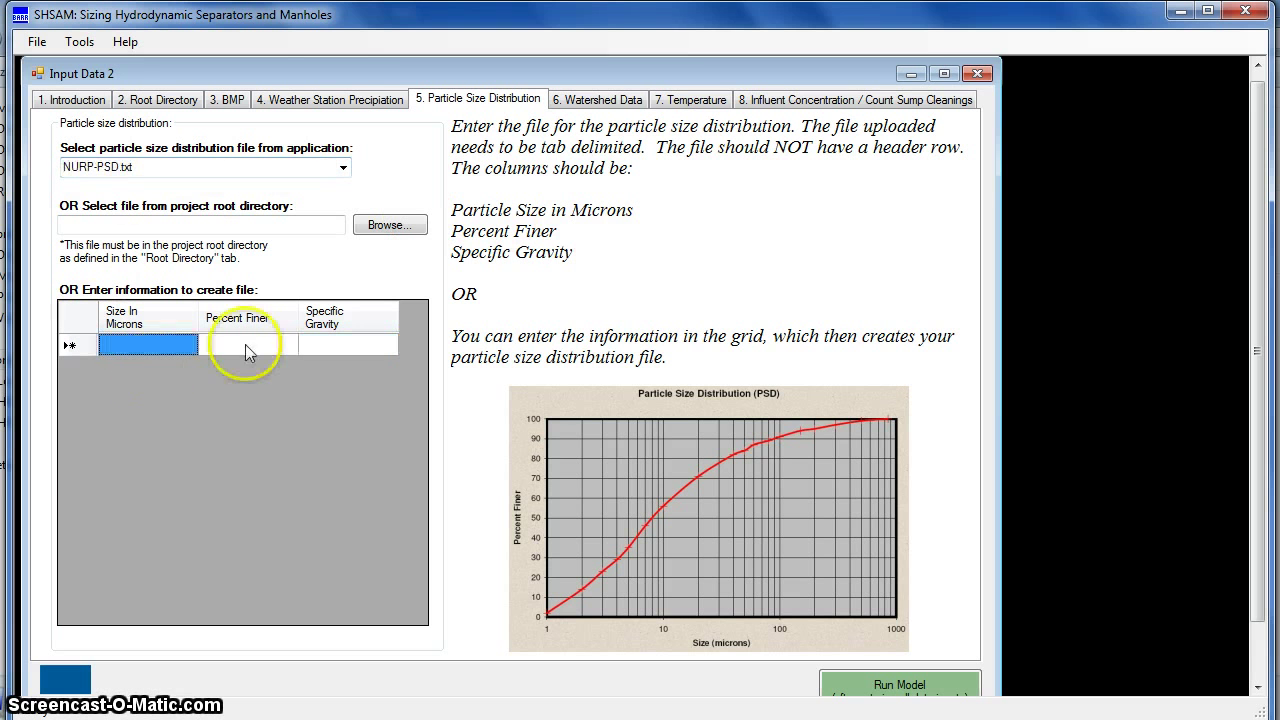
left_click(135, 343)
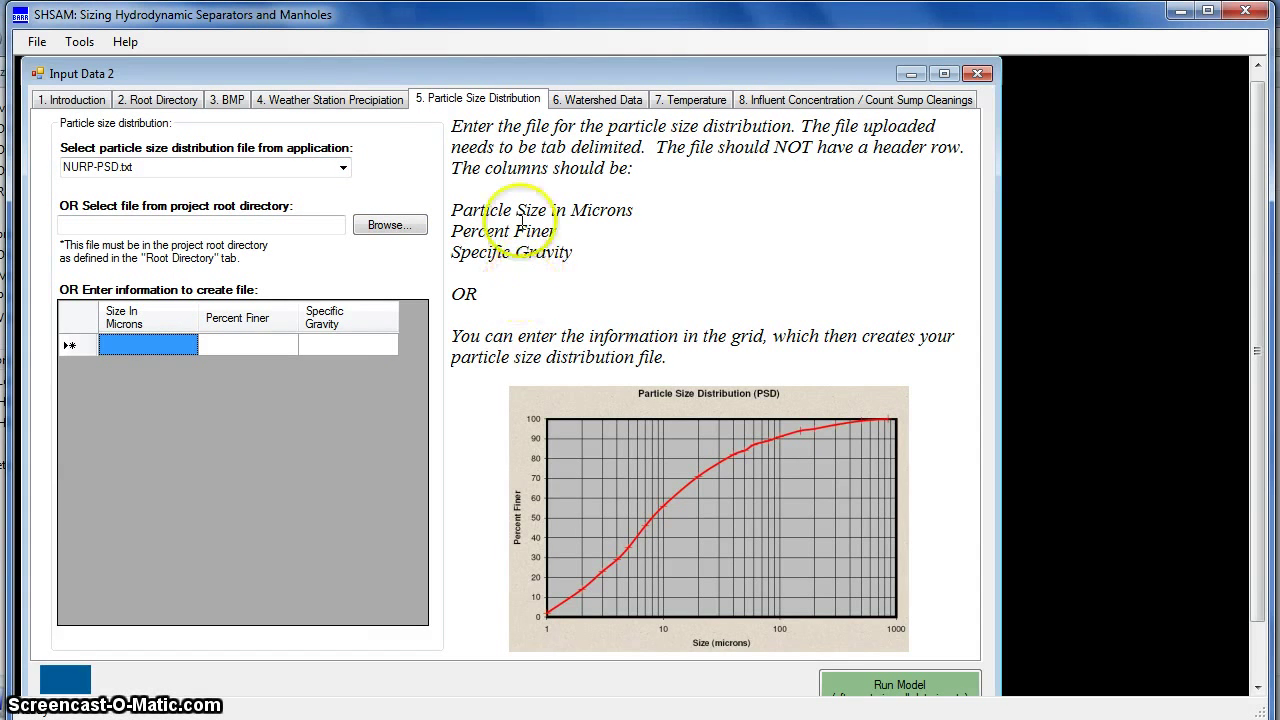
left_click_drag(451, 126, 586, 337)
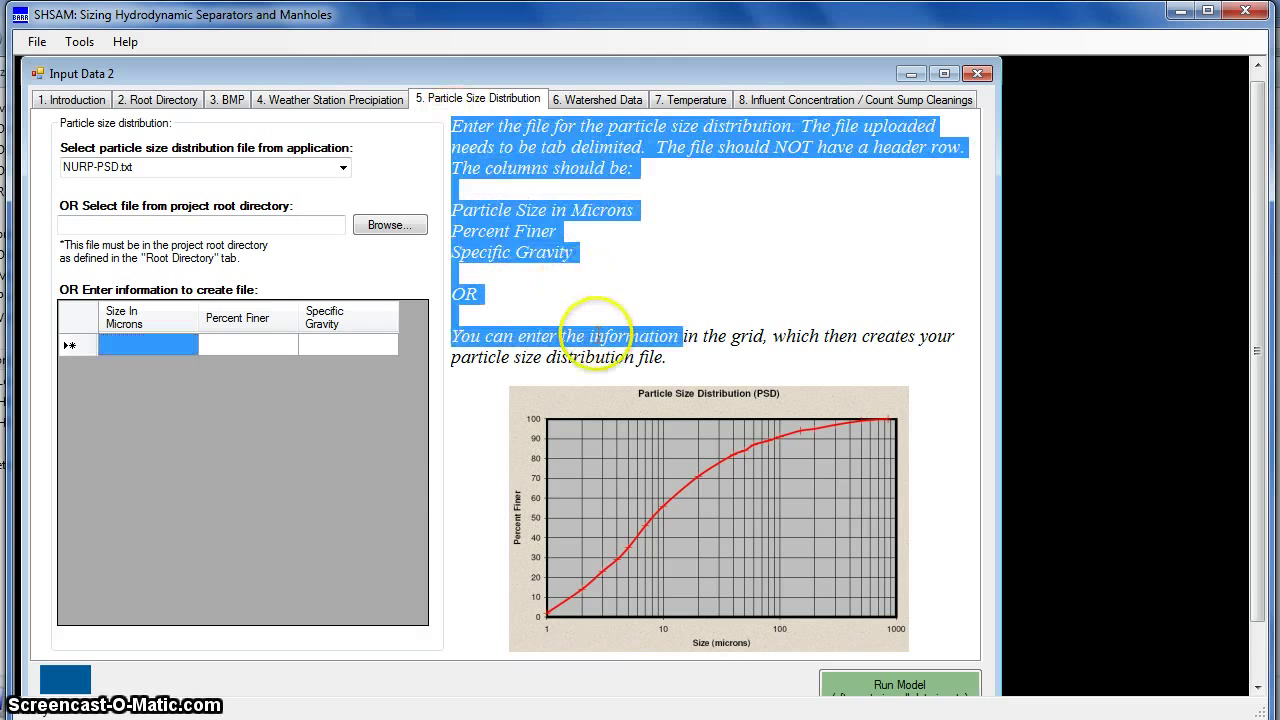
left_click(588, 337)
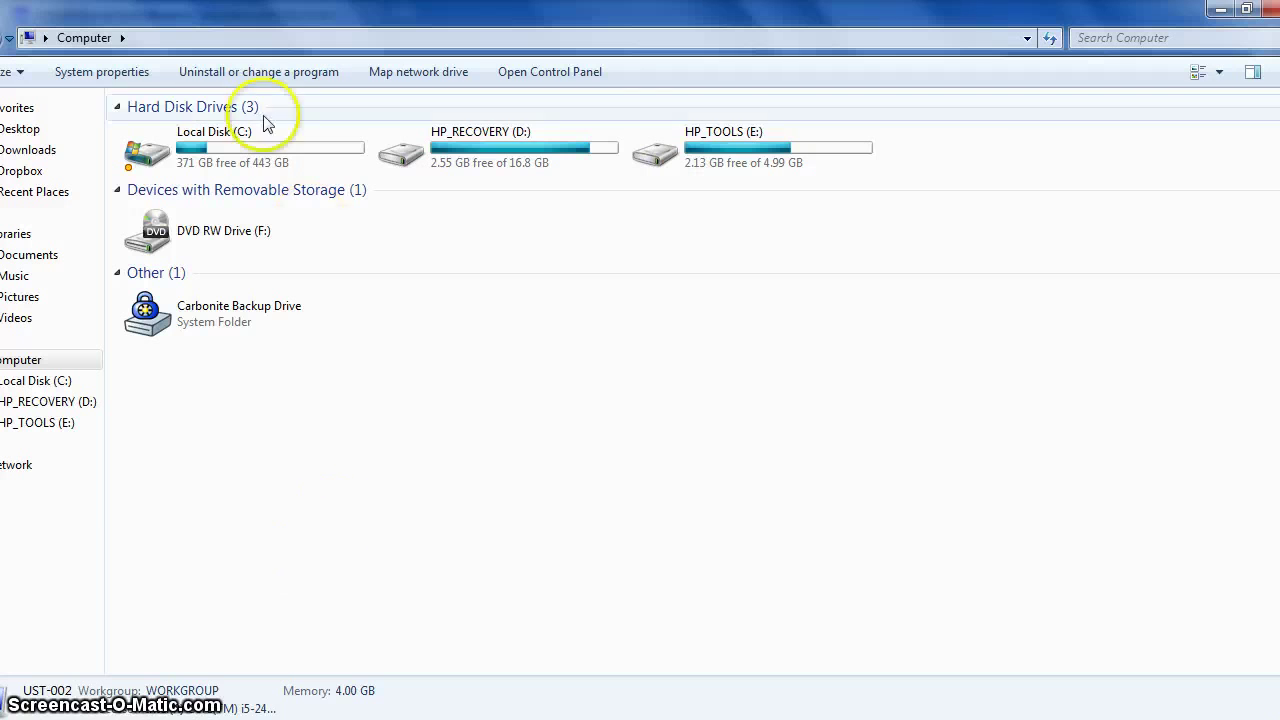
- In Windows Explorer, open the SHSAM folder at C:\Program Files (x86)\Barr Engineering Co
double_click(201, 150)
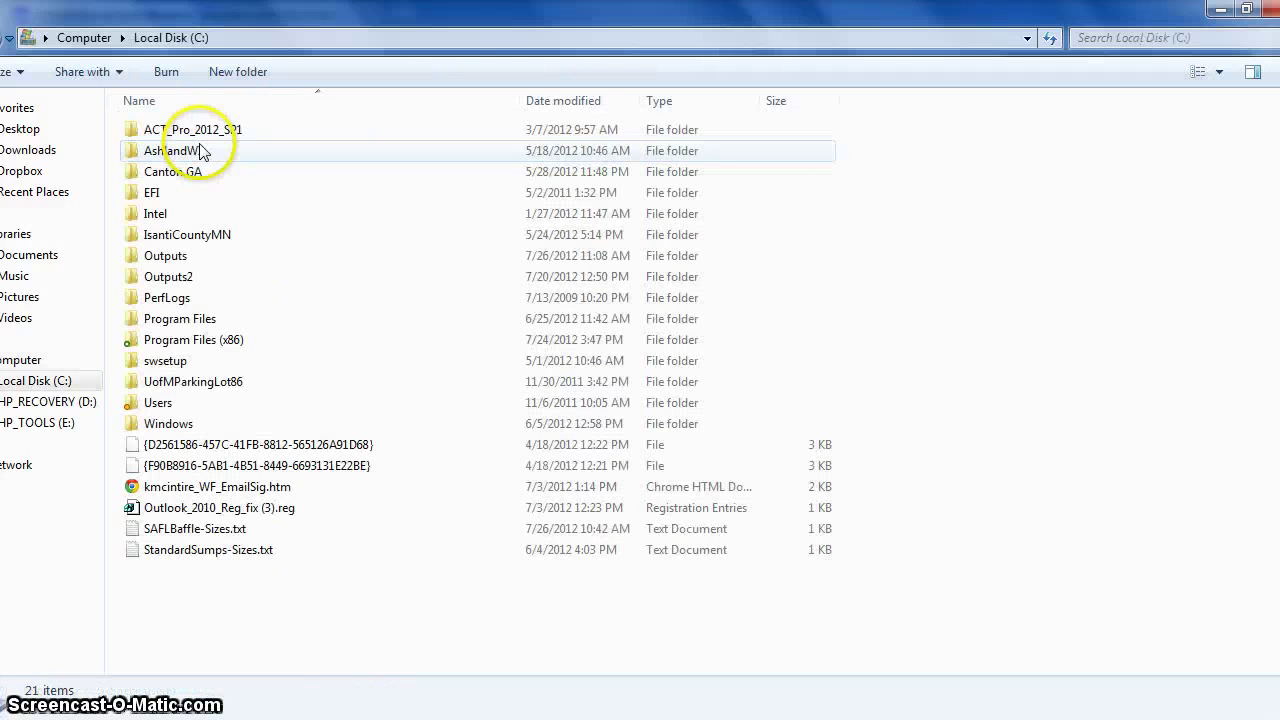
left_click(215, 345)
double_click(213, 345)
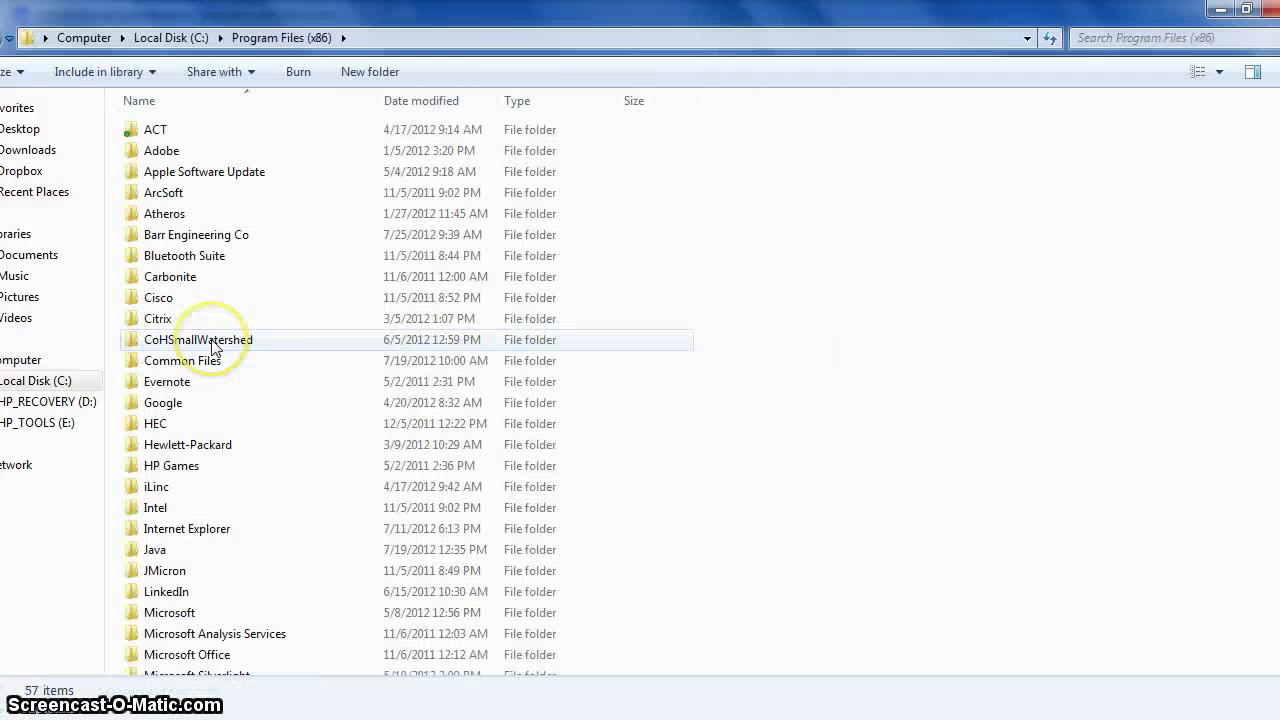
left_click(205, 238)
double_click(203, 240)
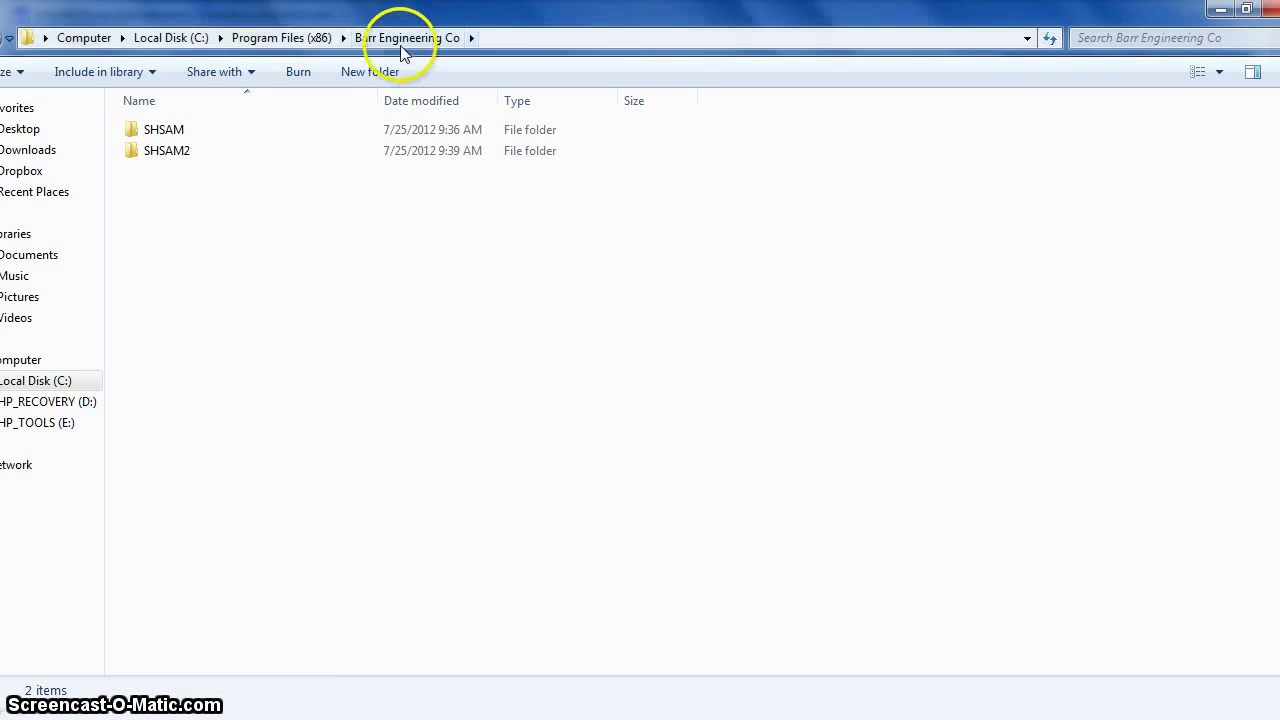
left_click(172, 132)
double_click(172, 133)
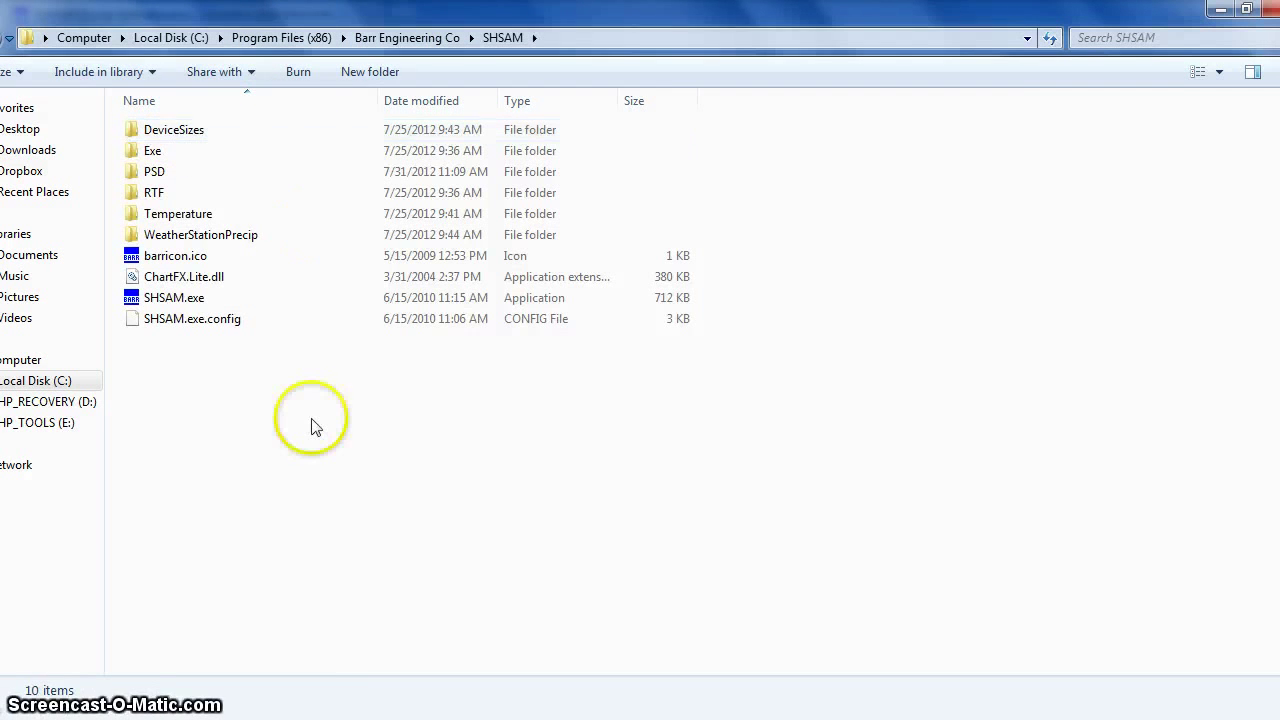
- Look through the items in the SHSAM folder and open its PSD subfolder
left_click(205, 131)
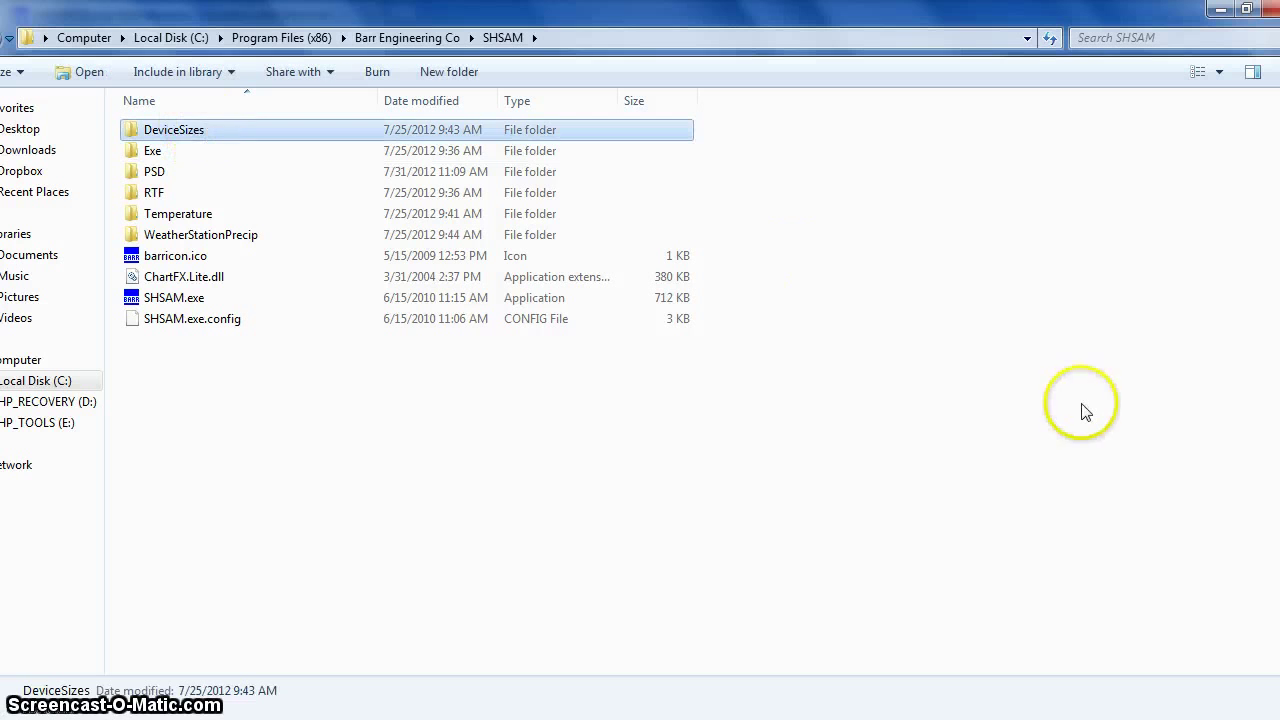
key("Down")
key("Down")
key("Down")
key("Down")
key("Down")
key("Down")
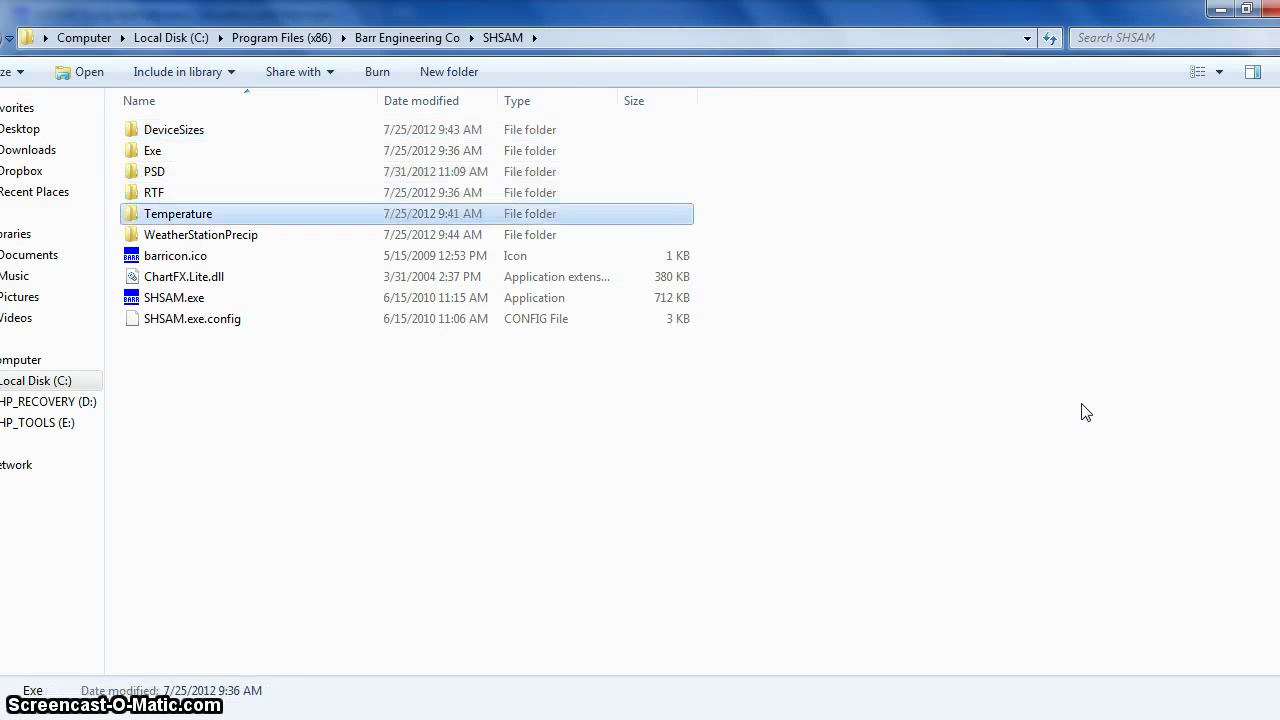
key("Down")
key("Down")
key("Down")
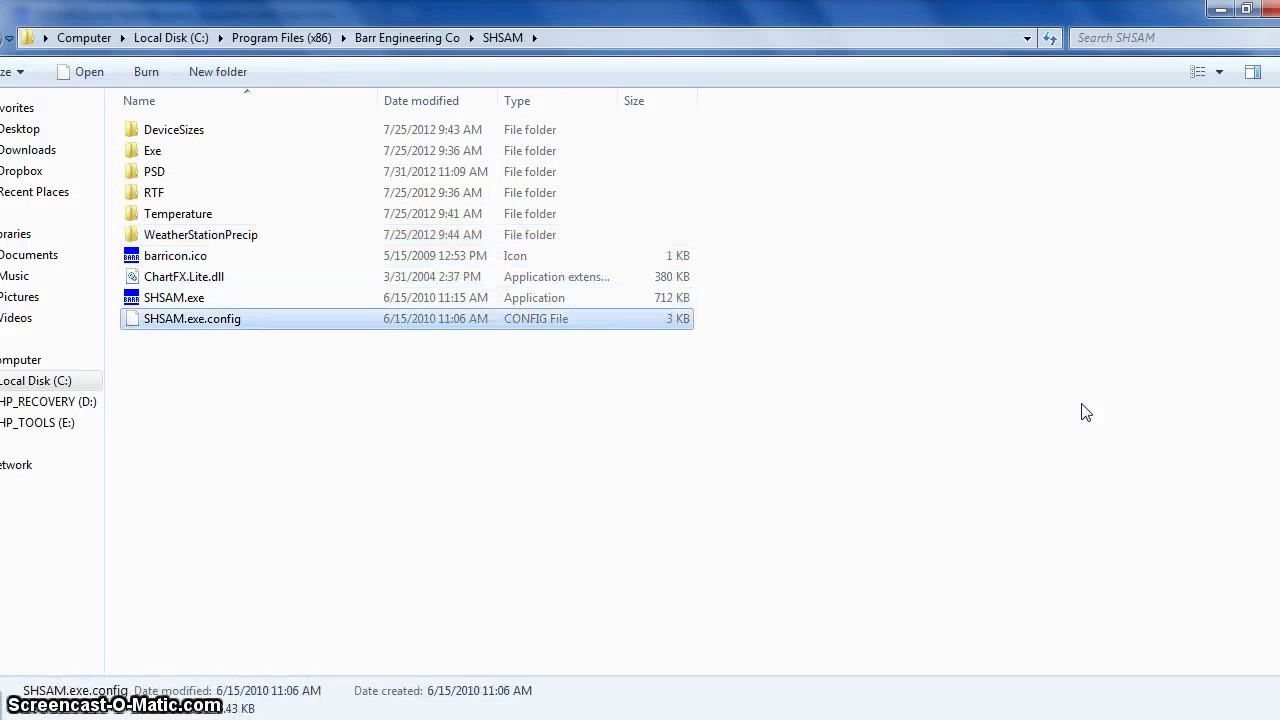
key("Up")
key("Up")
key("Up")
key("Up")
key("Up")
key("Up")
key("Up")
key("Up")
key("Down")
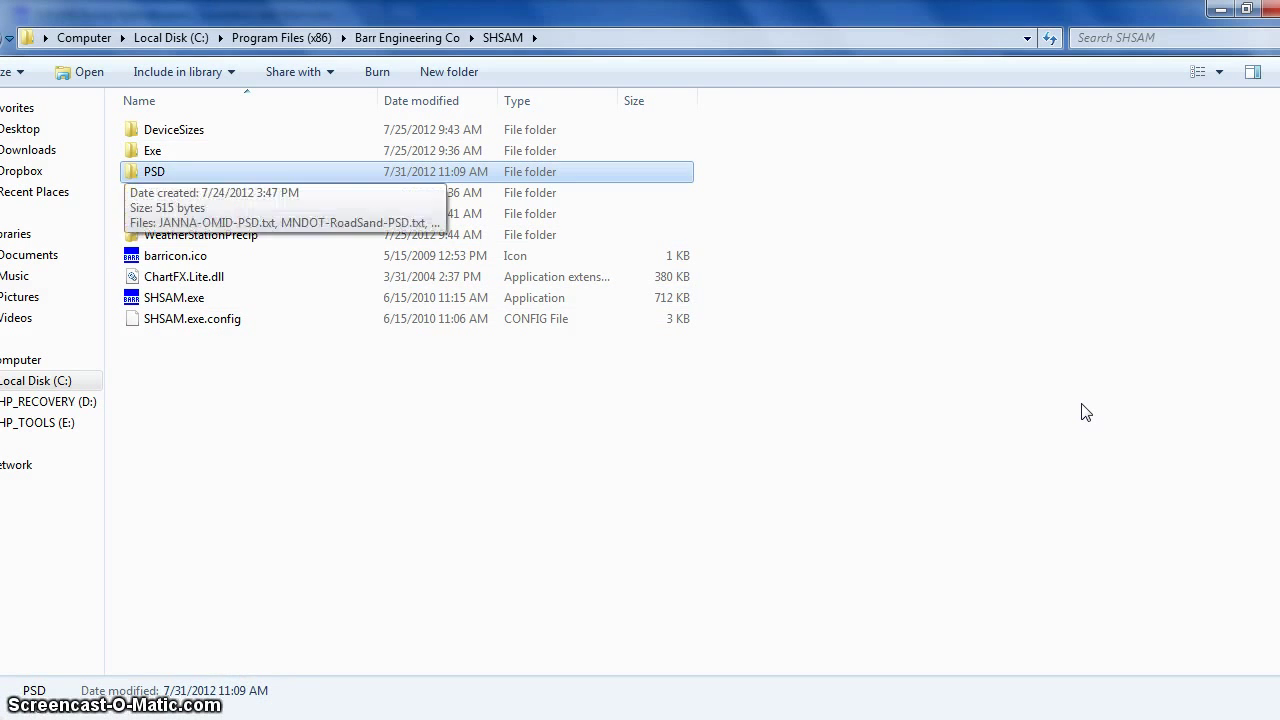
key("Return")
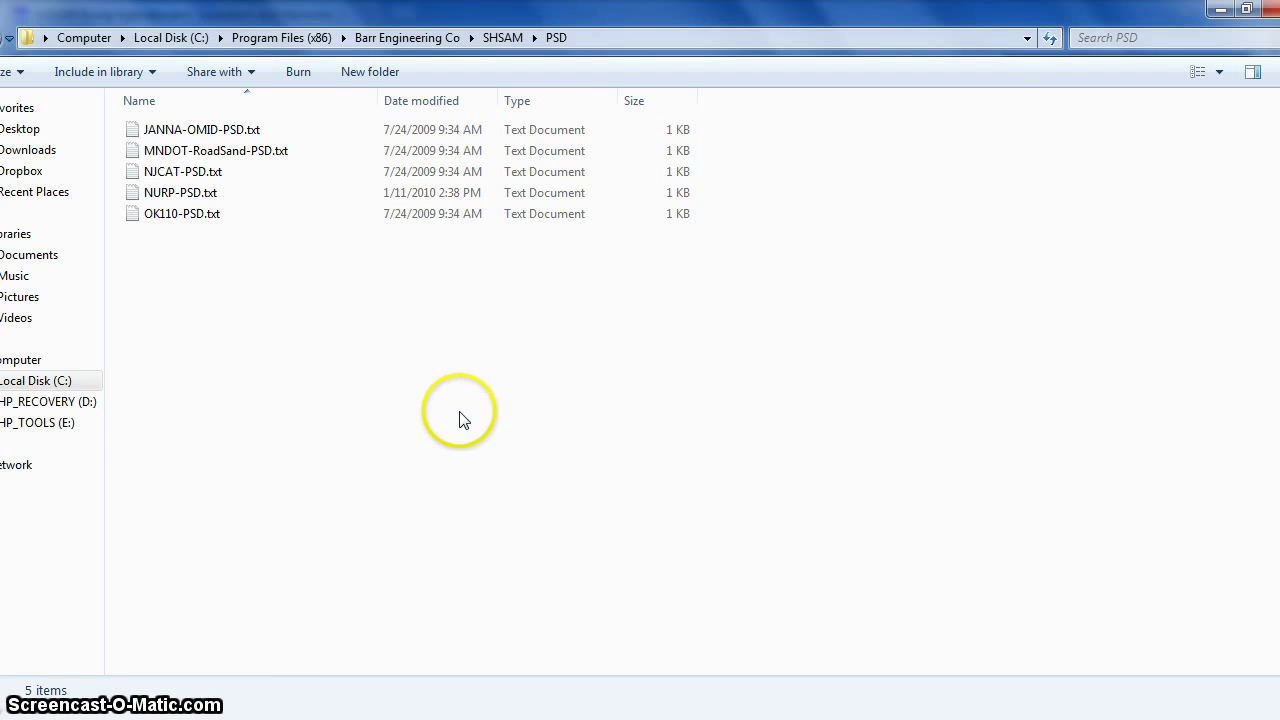
- Compare SHSAM's list of built-in distribution files with the text files in the PSD folder, switching between the two windows
mouse_move(160, 715)
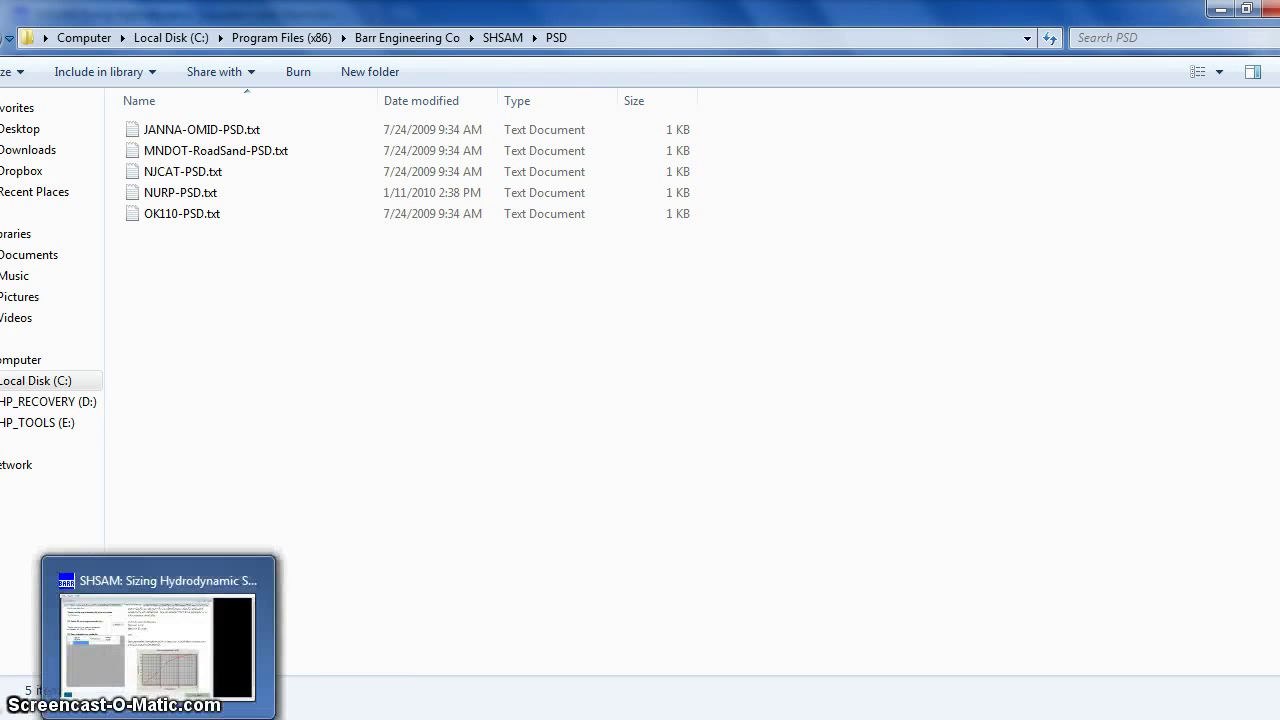
left_click(160, 630)
left_click(343, 170)
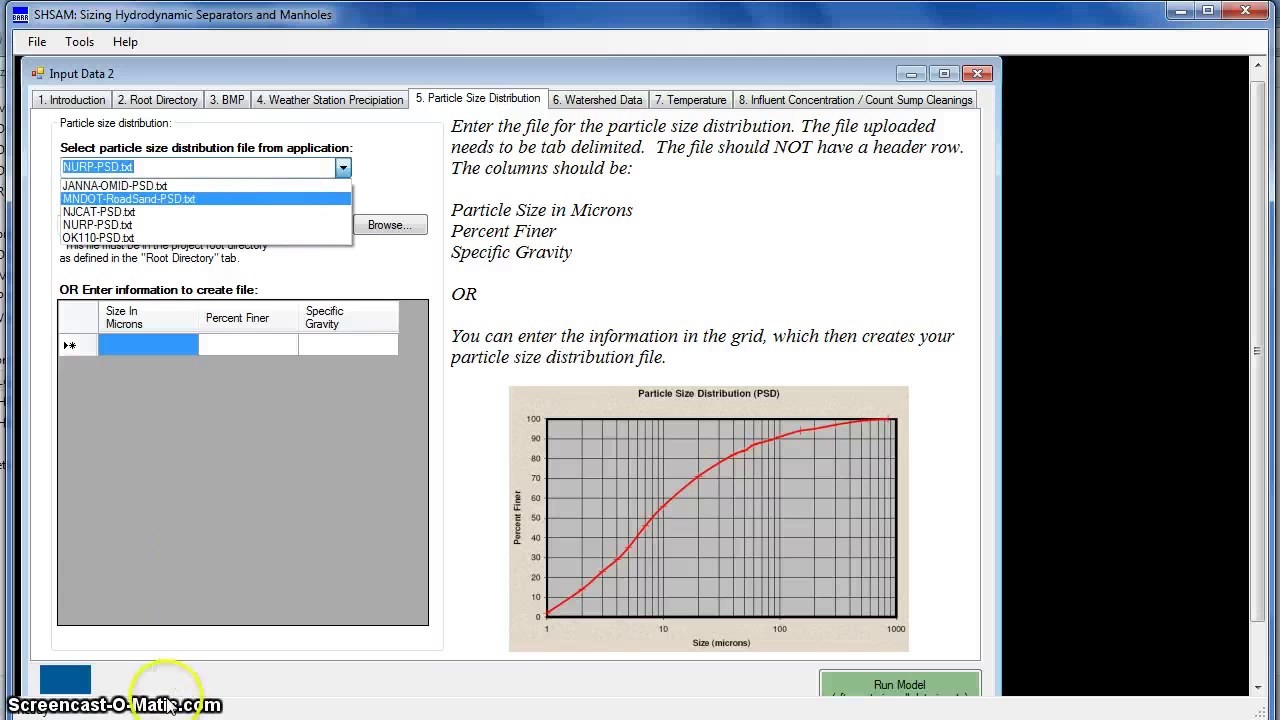
mouse_move(60, 712)
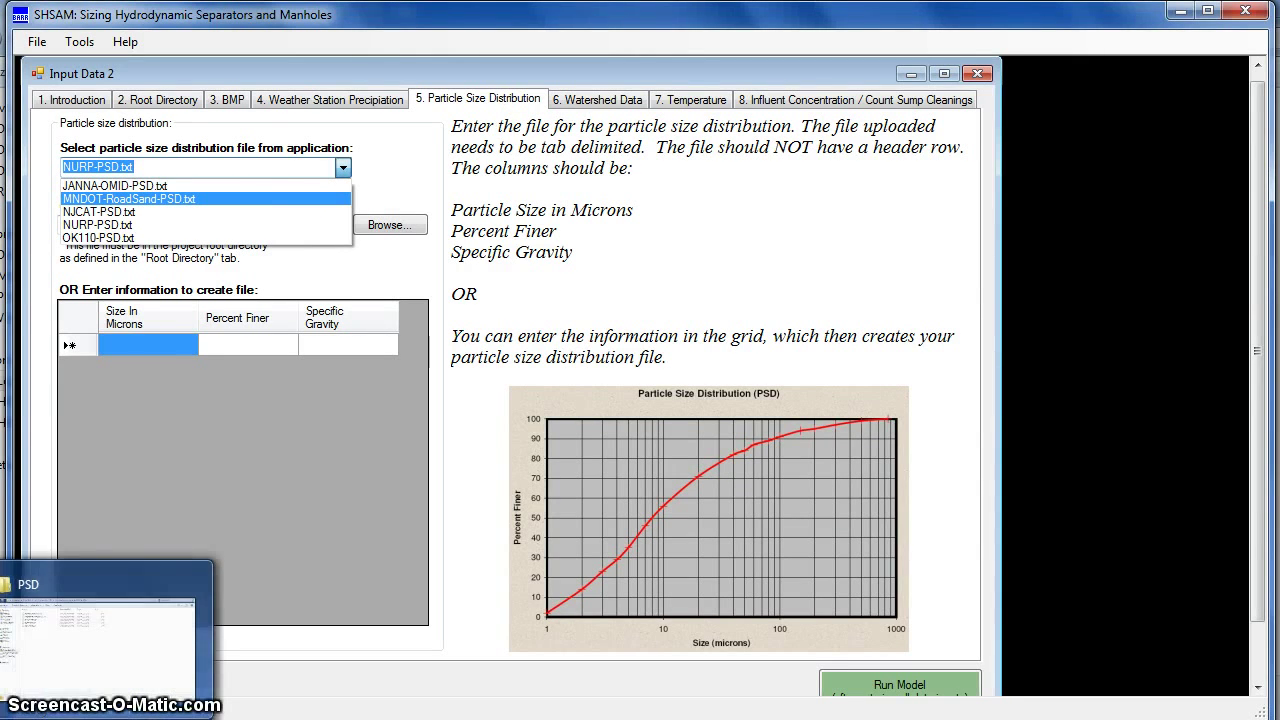
left_click(100, 620)
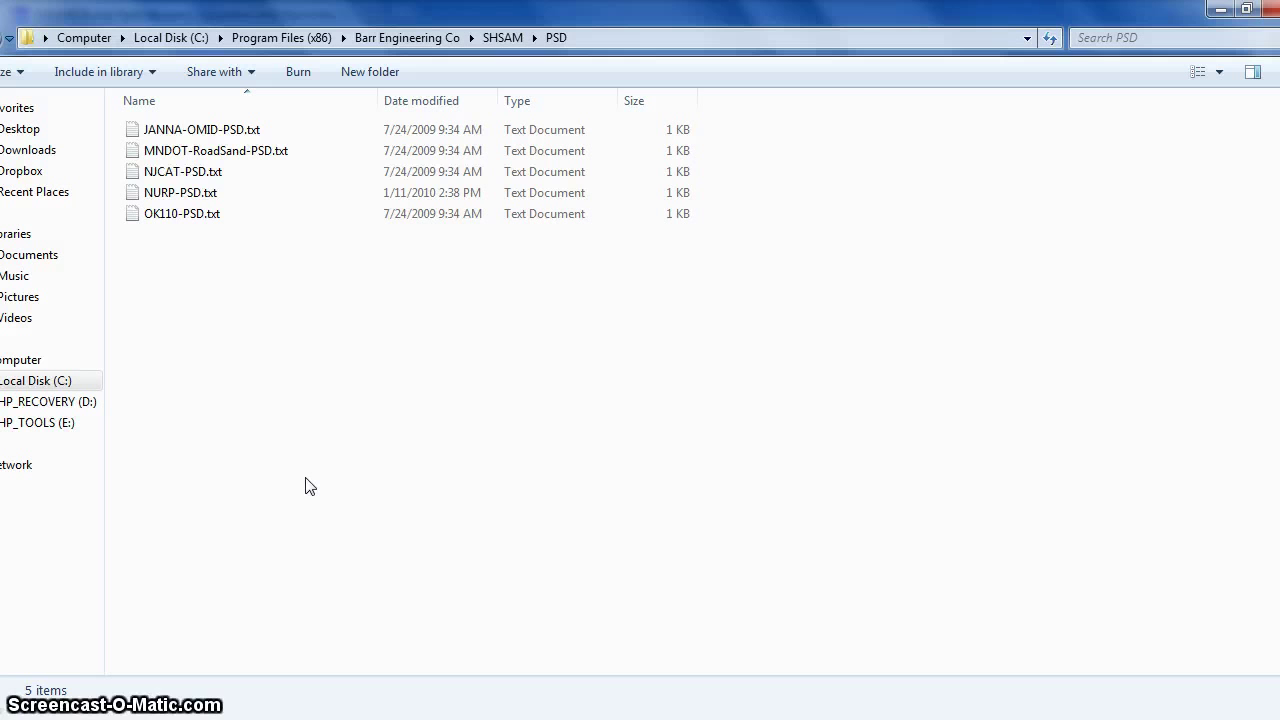
key("Up")
key("Up")
key("Up")
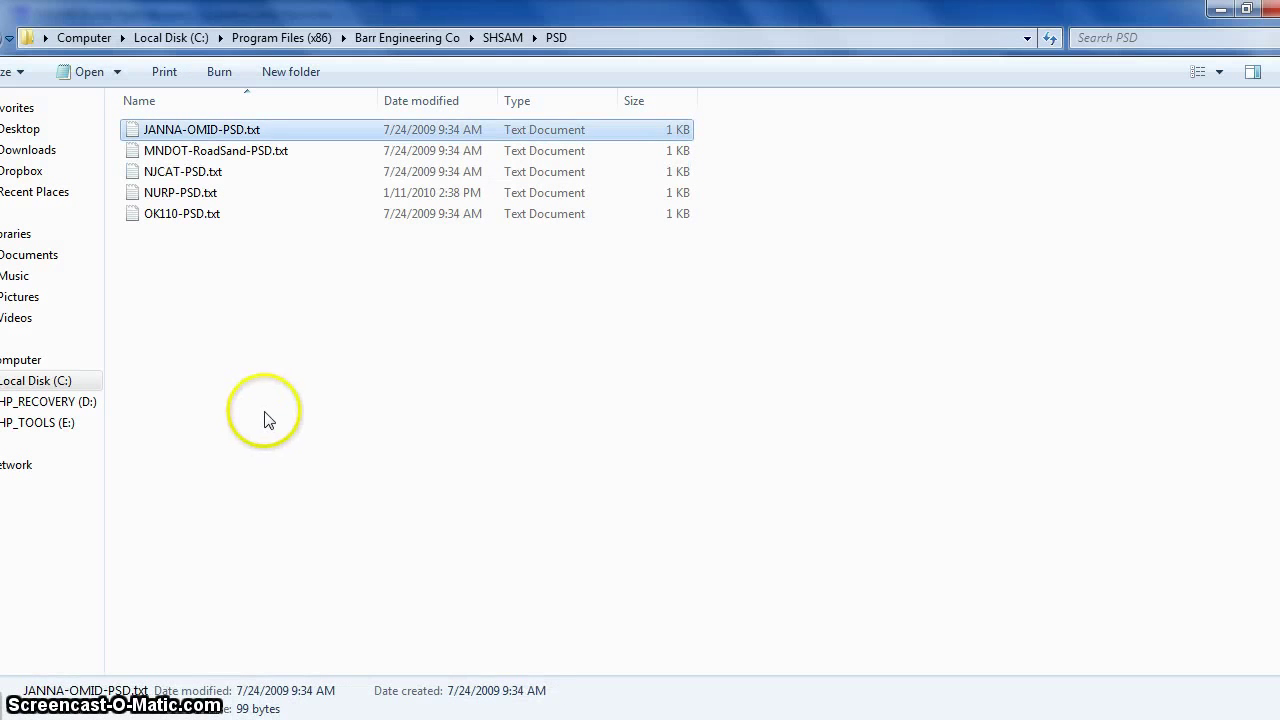
left_click(264, 418)
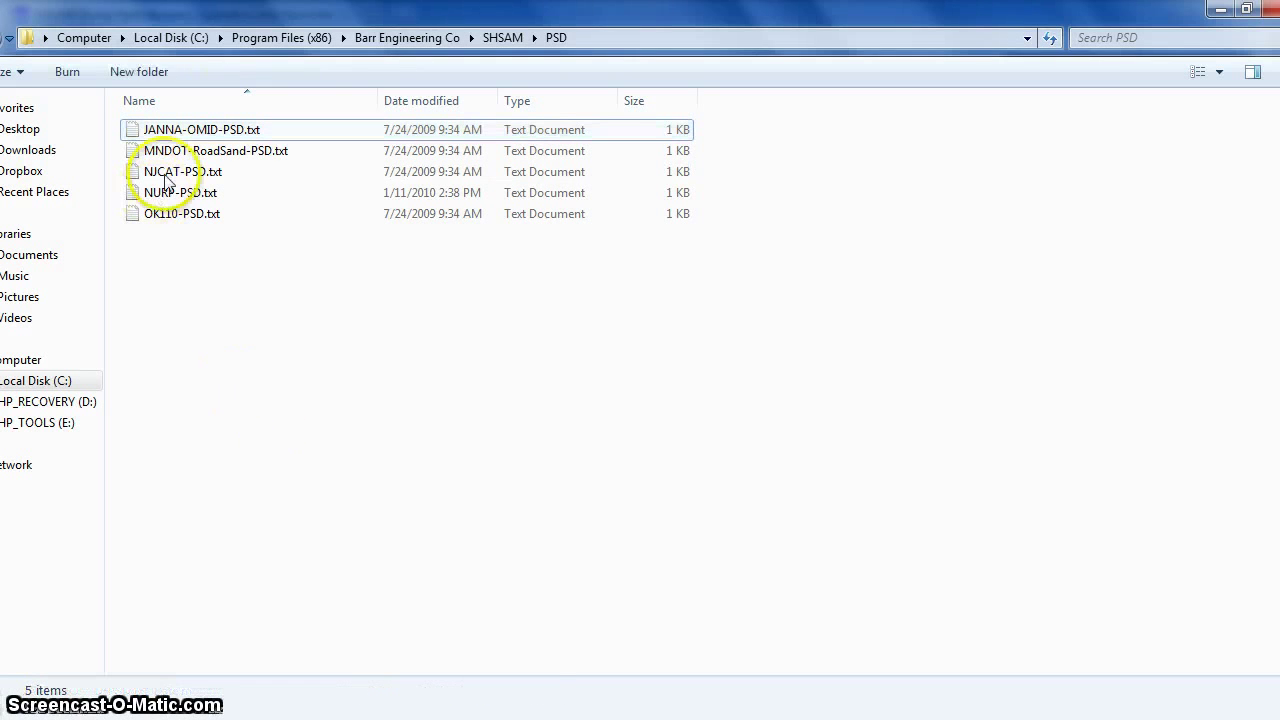
- Open NJCAT-PSD.txt in Notepad and examine the size, percent finer and specific gravity values in its first row
double_click(218, 176)
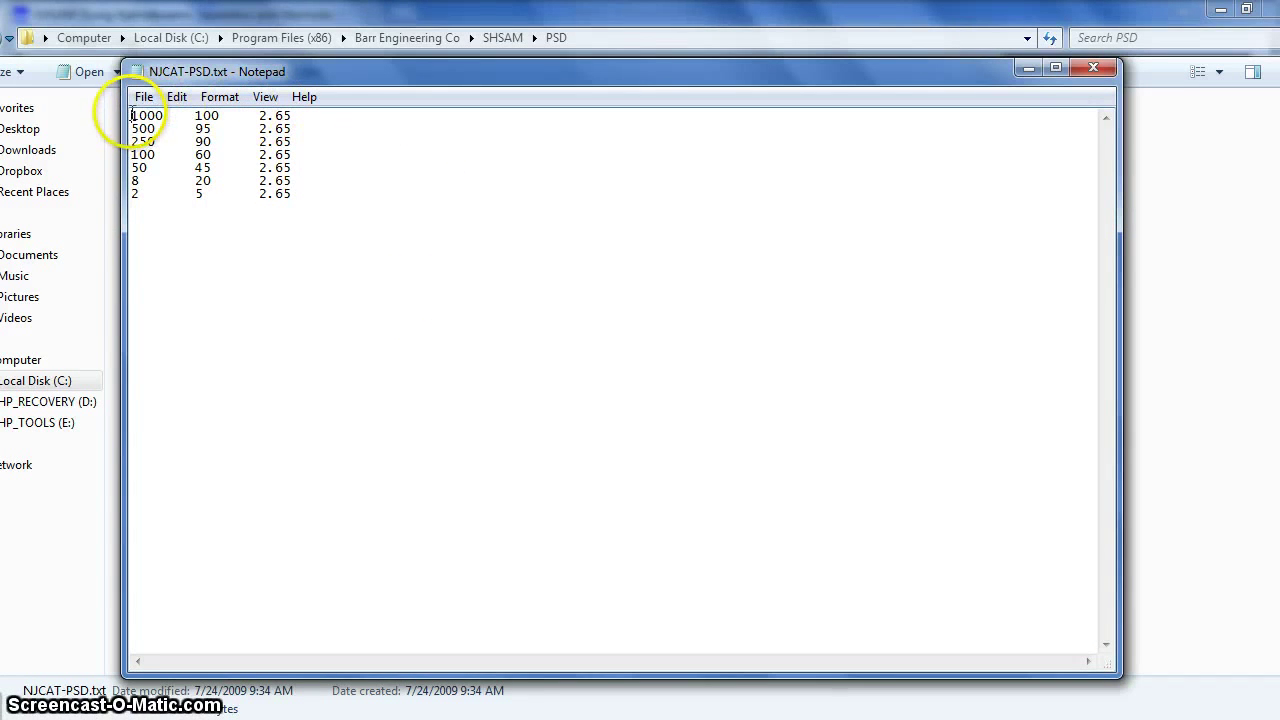
left_click_drag(133, 115, 293, 116)
left_click(293, 116)
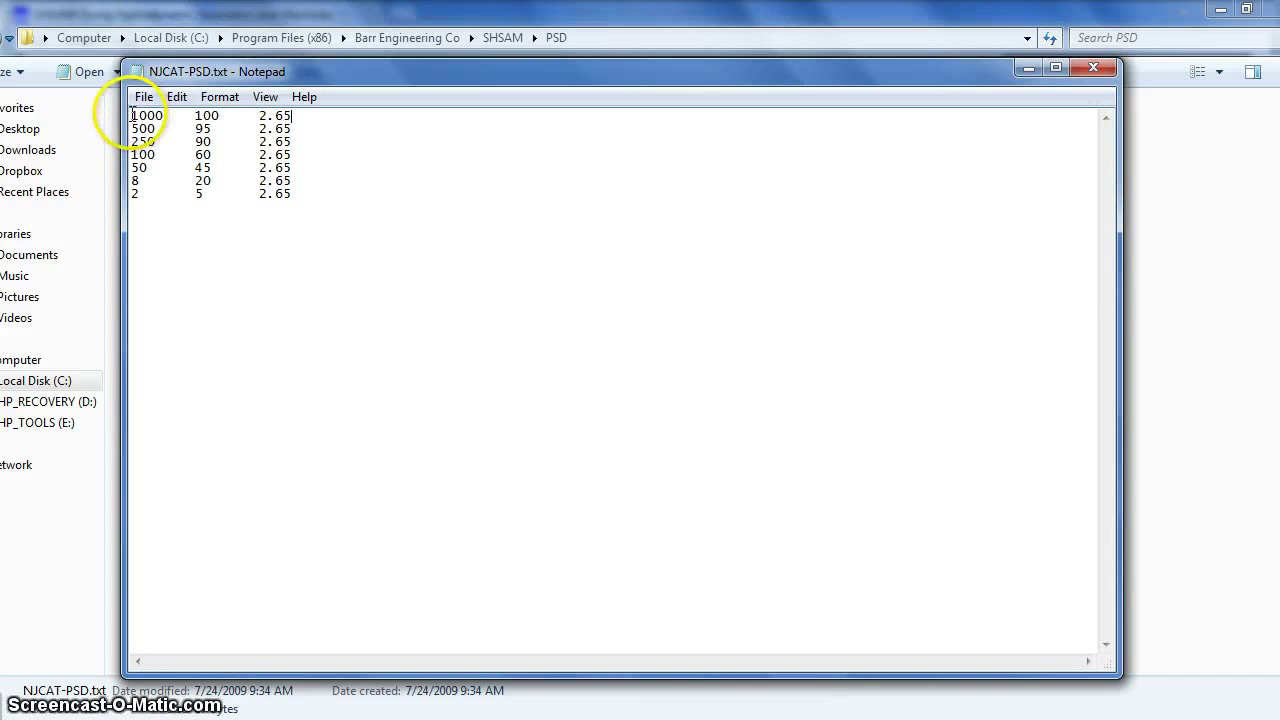
left_click_drag(133, 115, 173, 113)
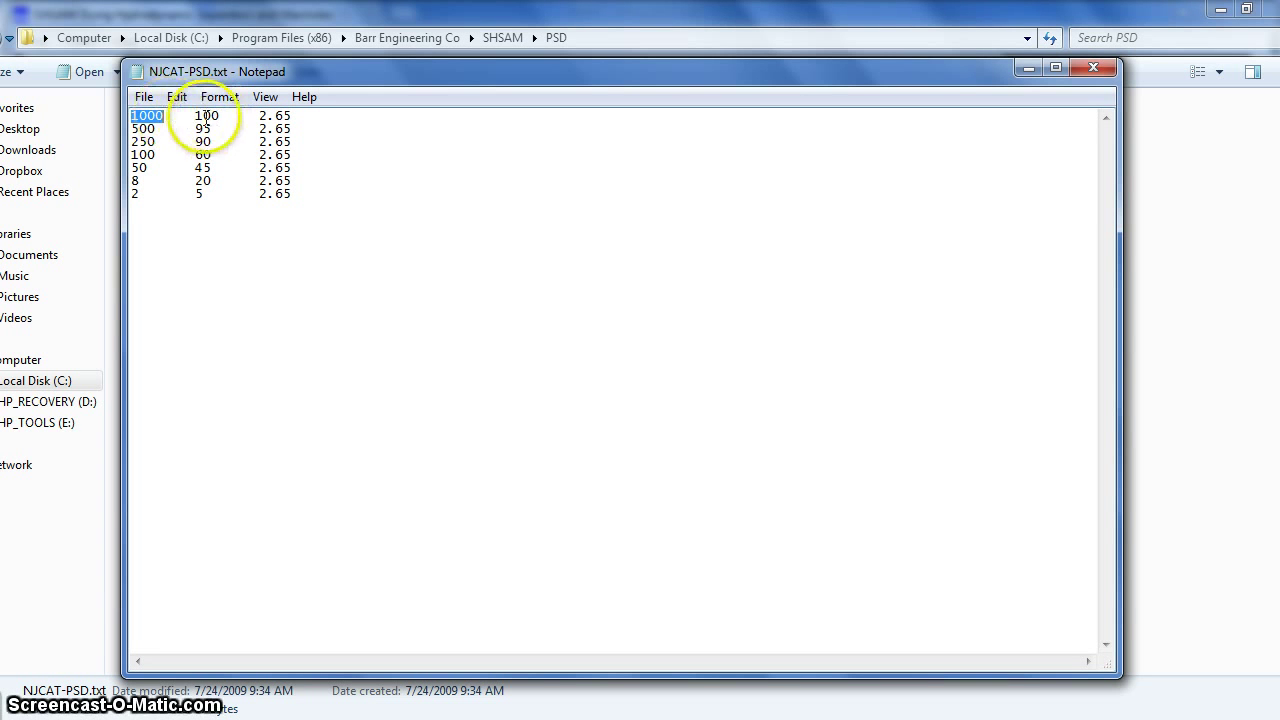
left_click_drag(196, 115, 290, 116)
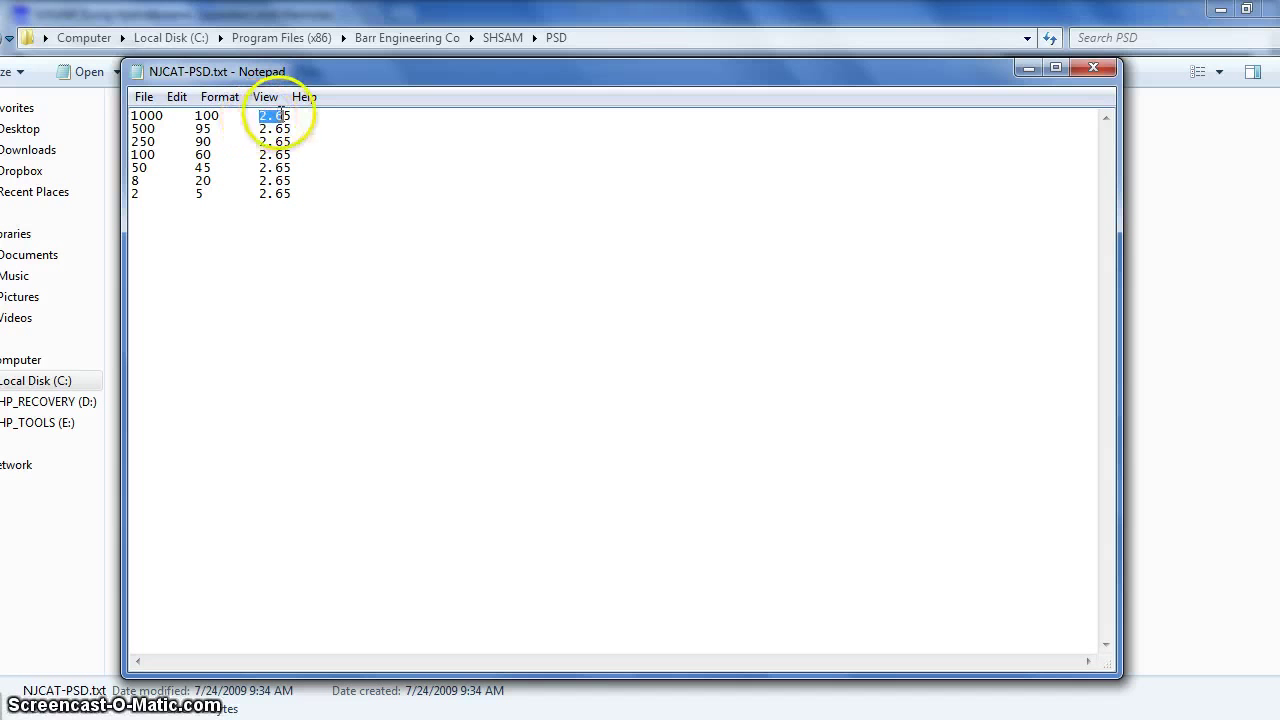
- Examine the remaining rows and the overall layout of the NJCAT particle size data, and close the file
left_click(131, 125)
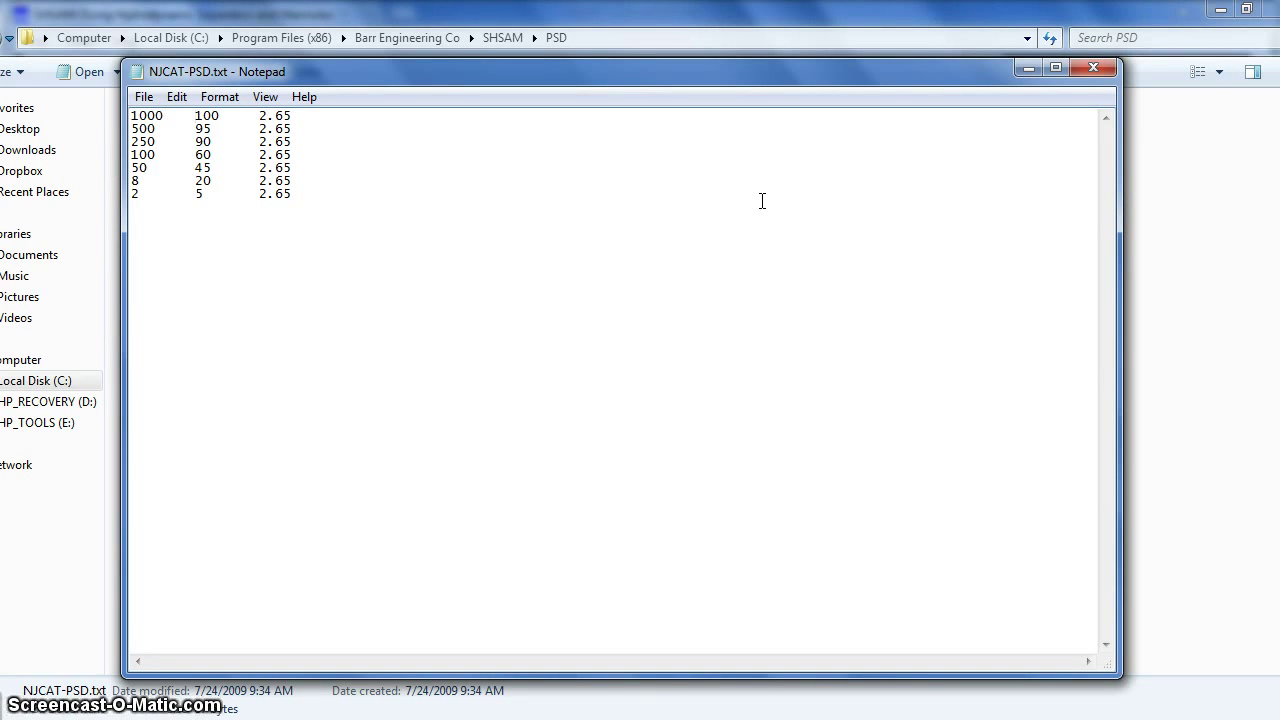
key("shift+Right")
key("shift+Right")
key("shift+Right")
key("shift+Right")
left_click_drag(323, 194, 130, 112)
left_click(330, 202)
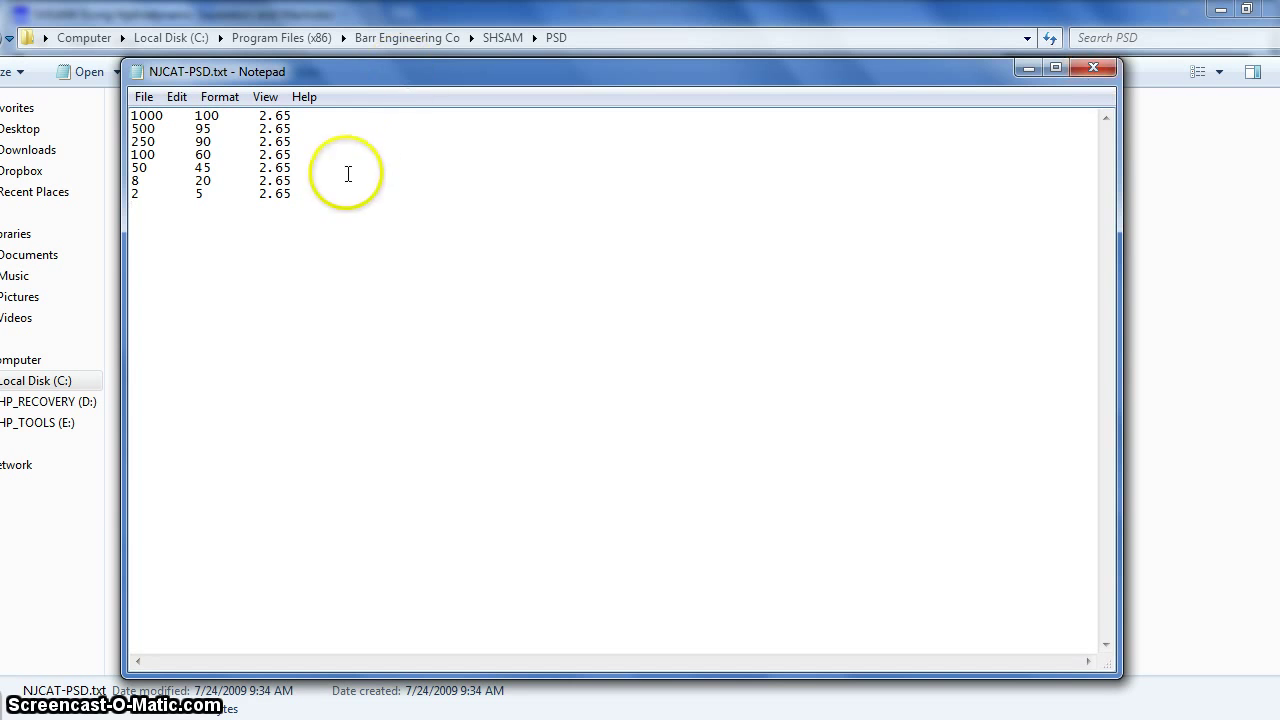
left_click(1094, 68)
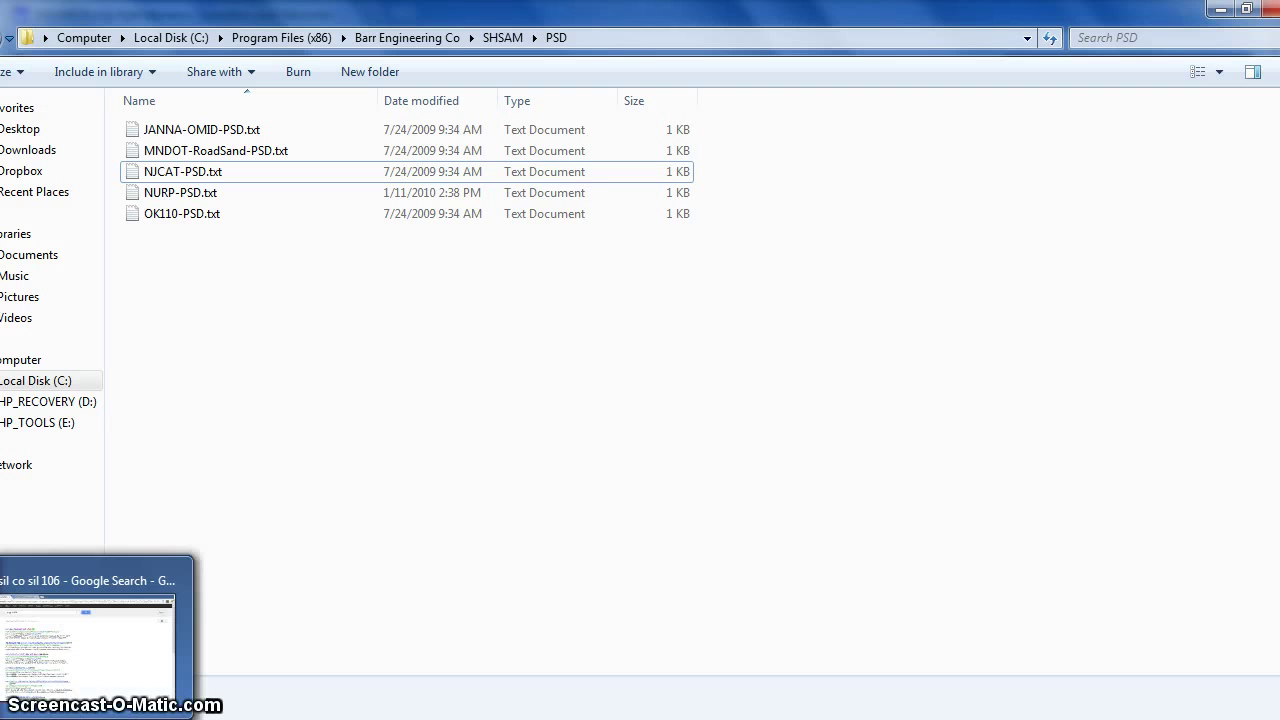
- Switch to Chrome and open the ussilica.com SIL-CO-SIL 106 data sheet from the search results to examine its sieve size table
left_click(90, 615)
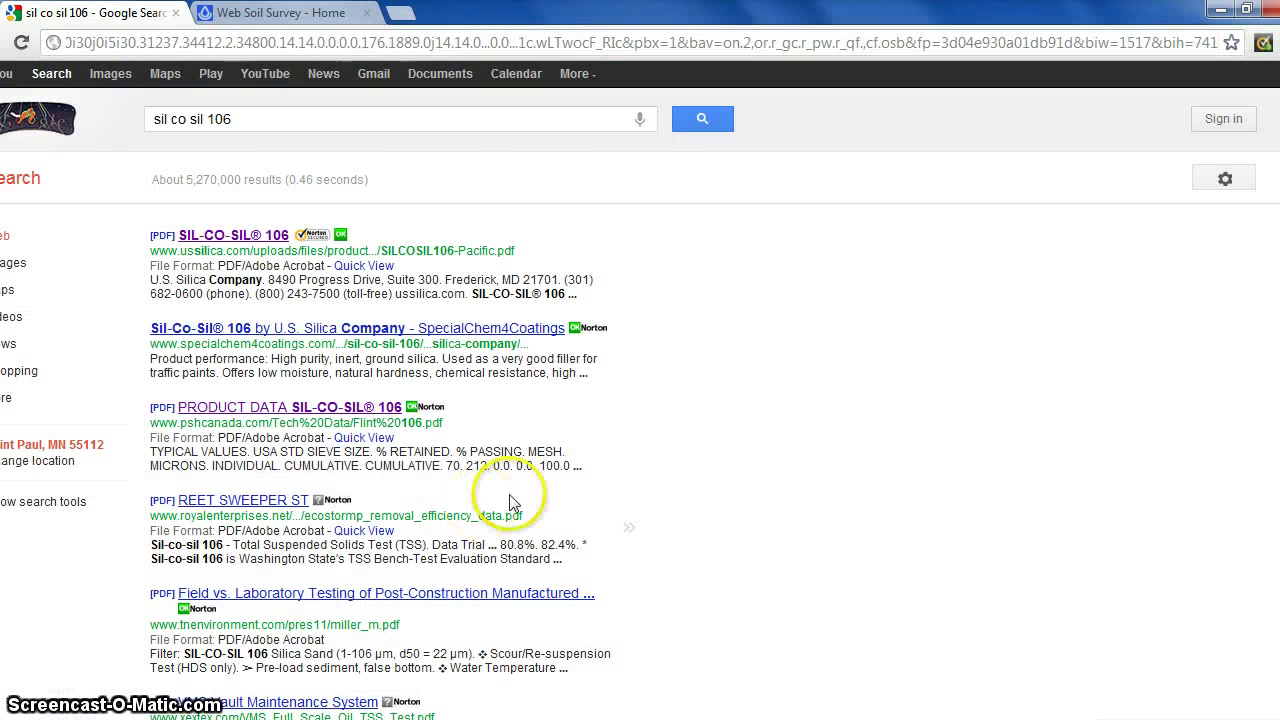
left_click(235, 118)
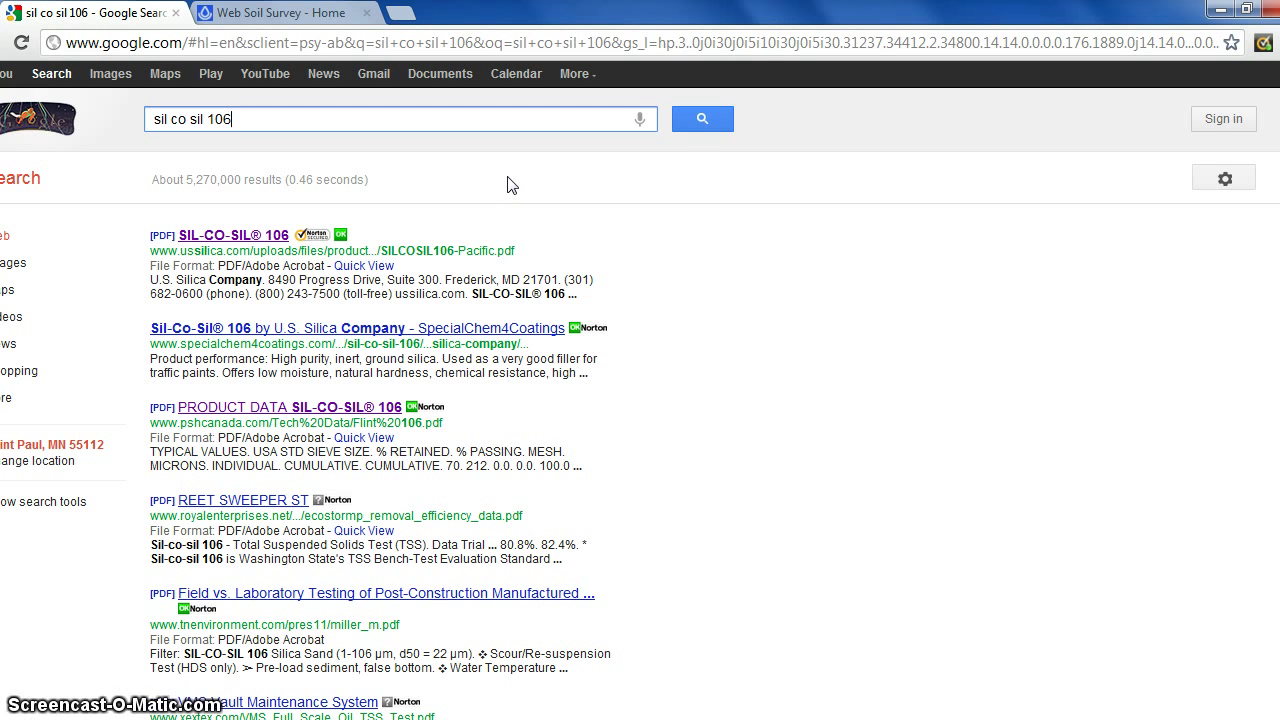
left_click(250, 235)
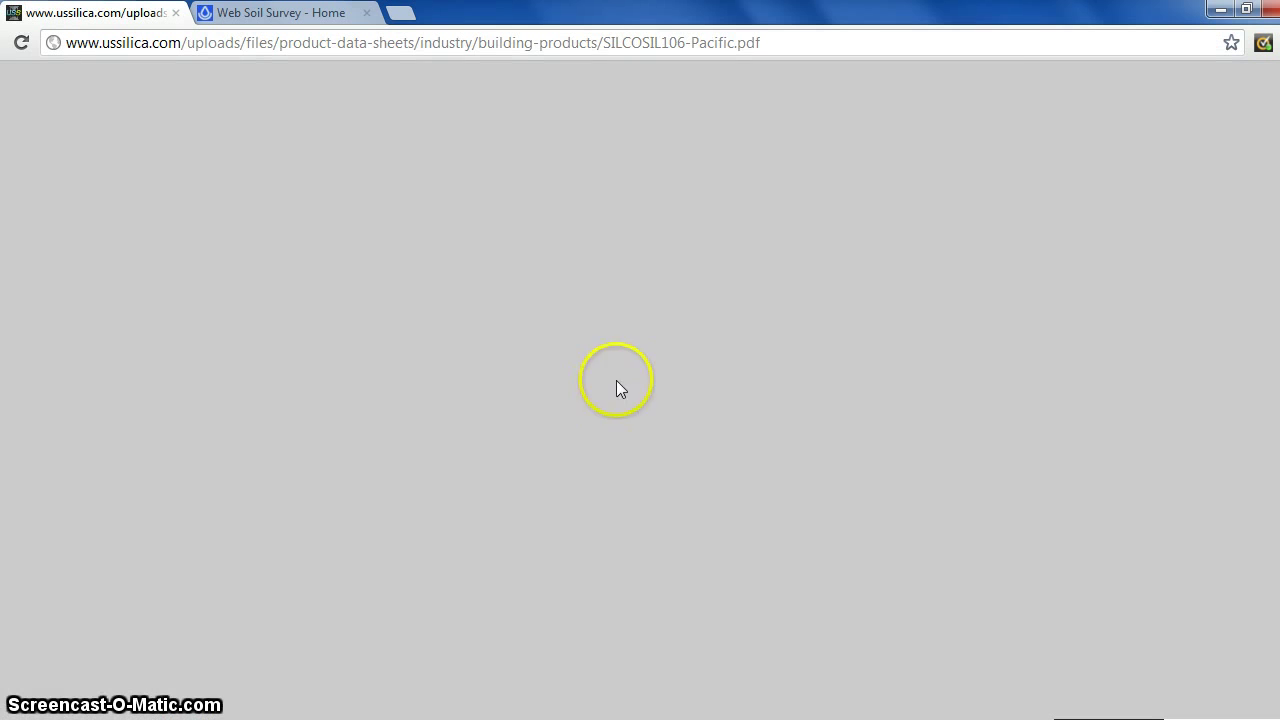
scroll(722, 246, "down", 3)
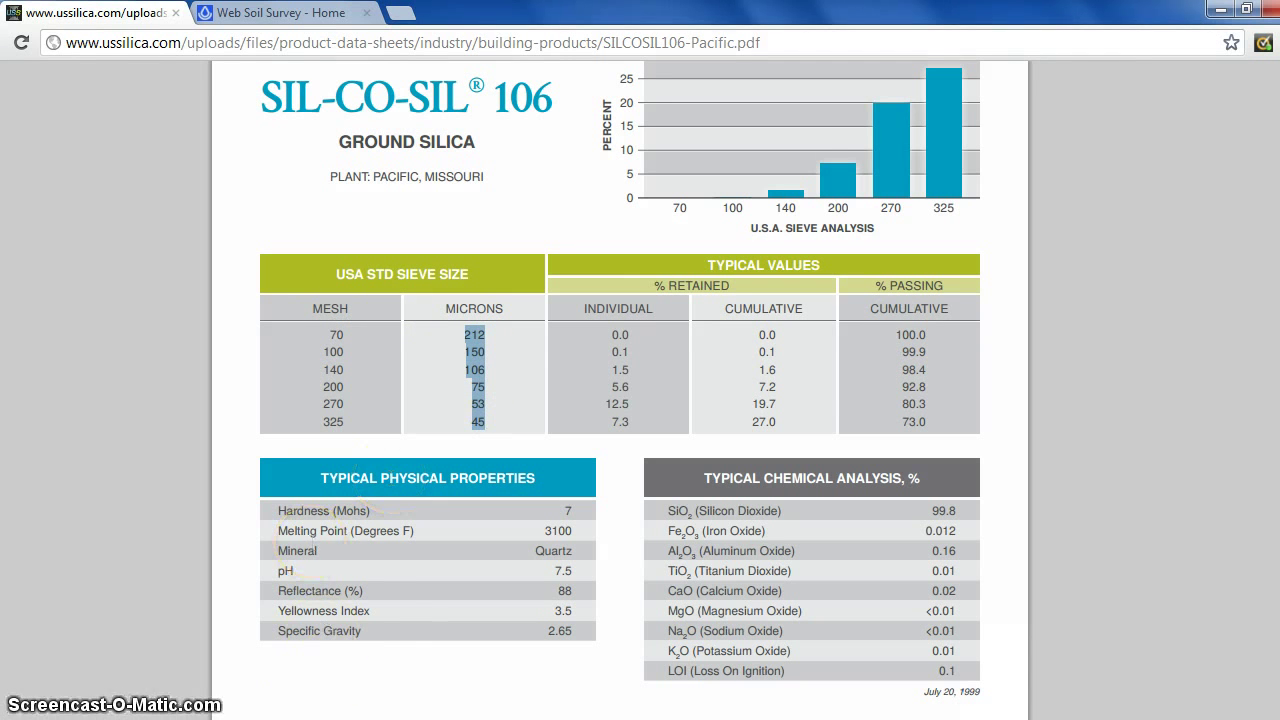
- Switch to Excel and paste the copied sieve sizes in microns into the Size column, starting at cell C5
left_click(282, 712)
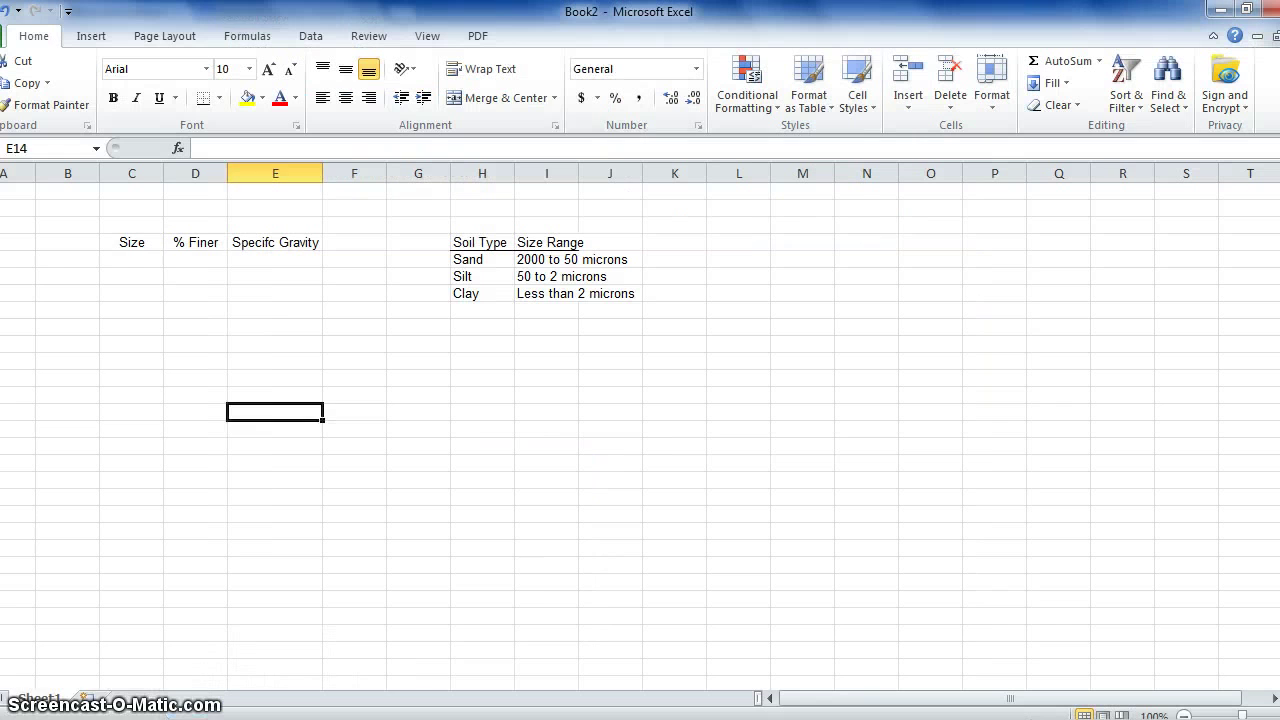
left_click(531, 563)
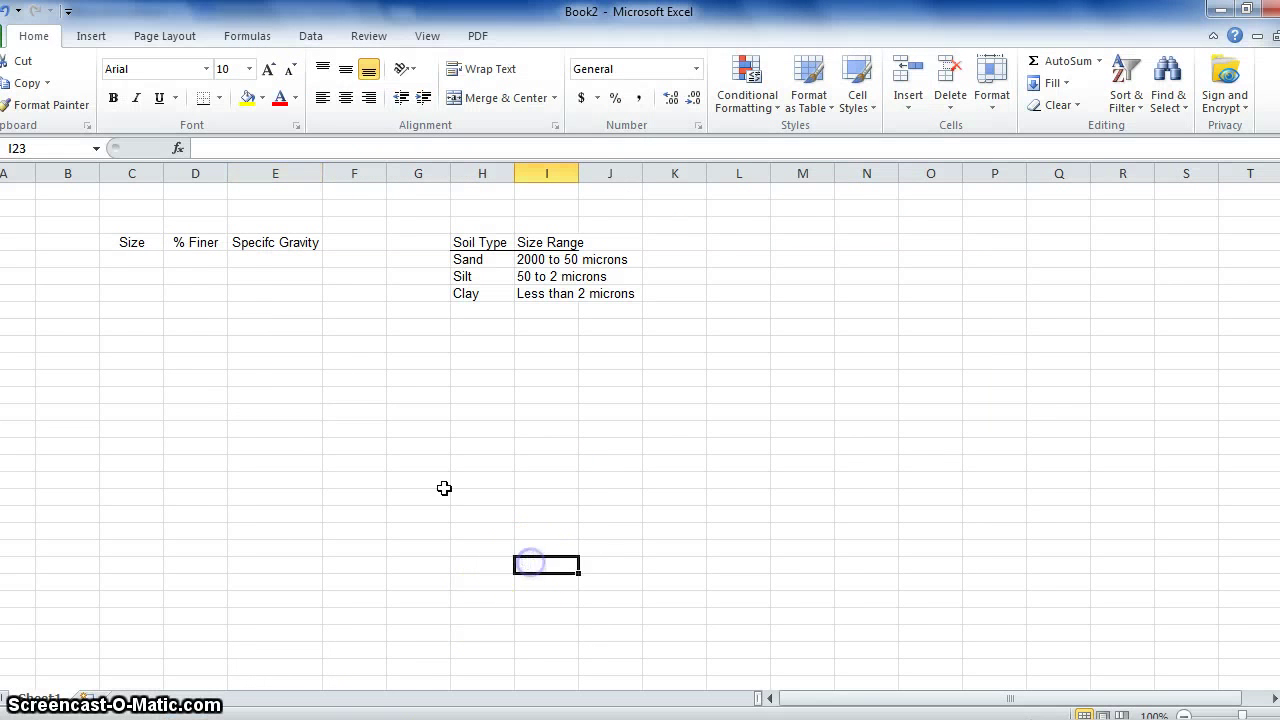
left_click(138, 260)
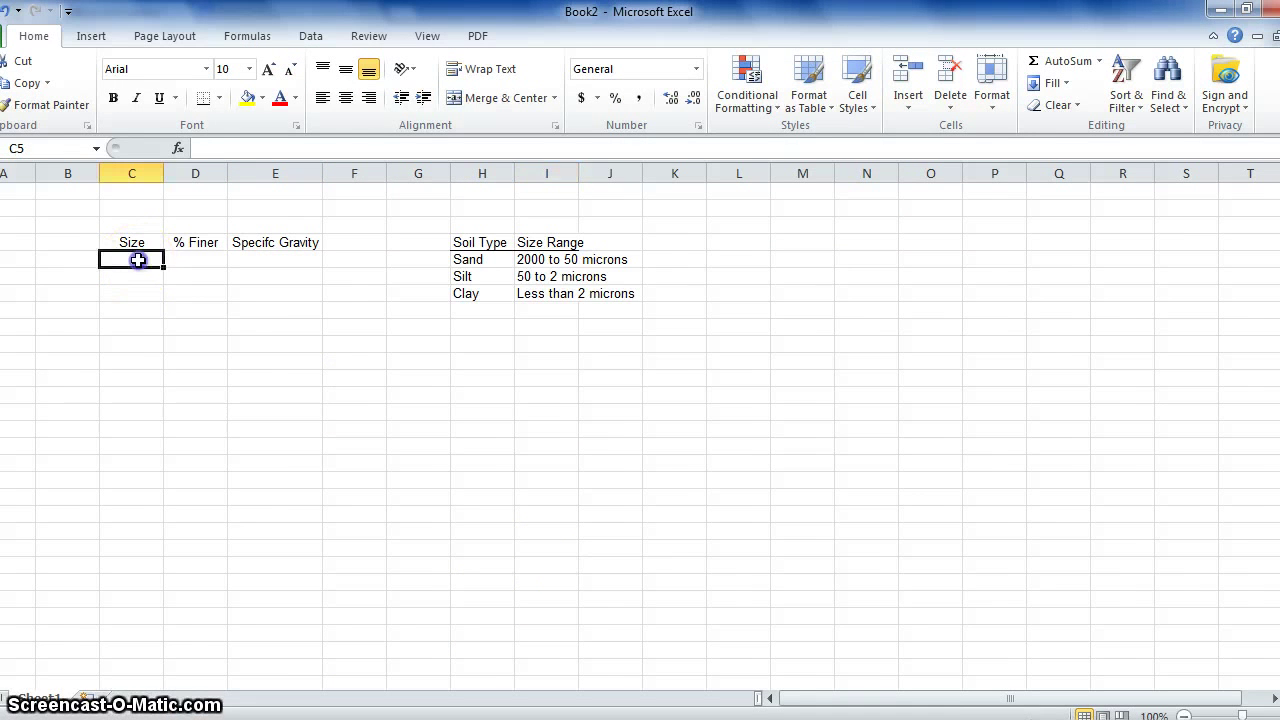
key("ctrl+v")
left_click(308, 482)
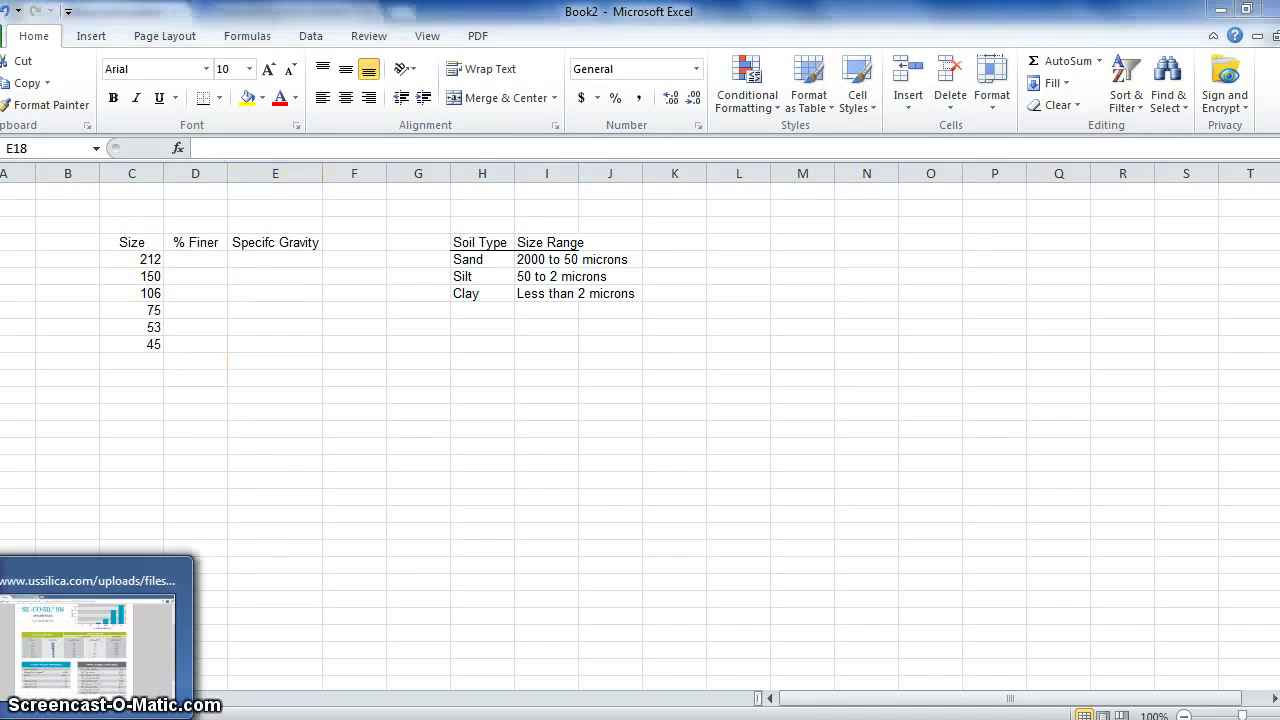
- Copy the cumulative % passing values from the SIL-CO-SIL 106 data sheet in Chrome into Excel's % Finer column, starting at D5
left_click(186, 677)
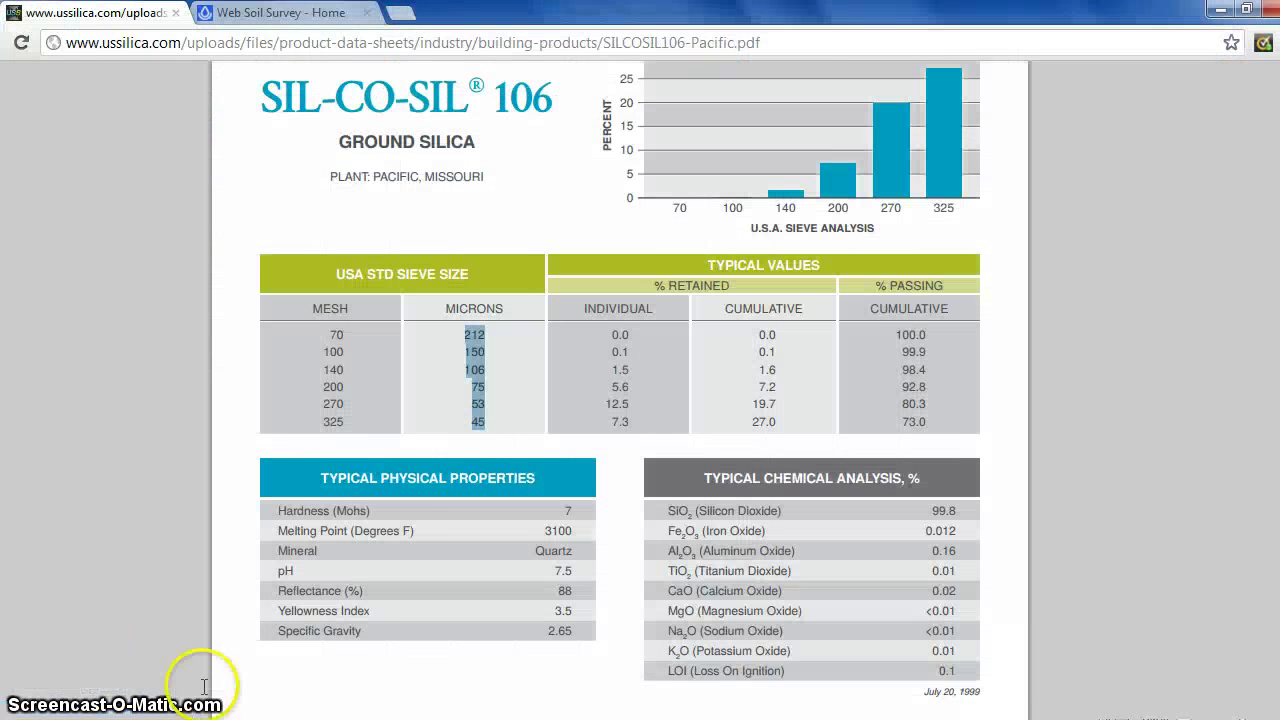
left_click(890, 333)
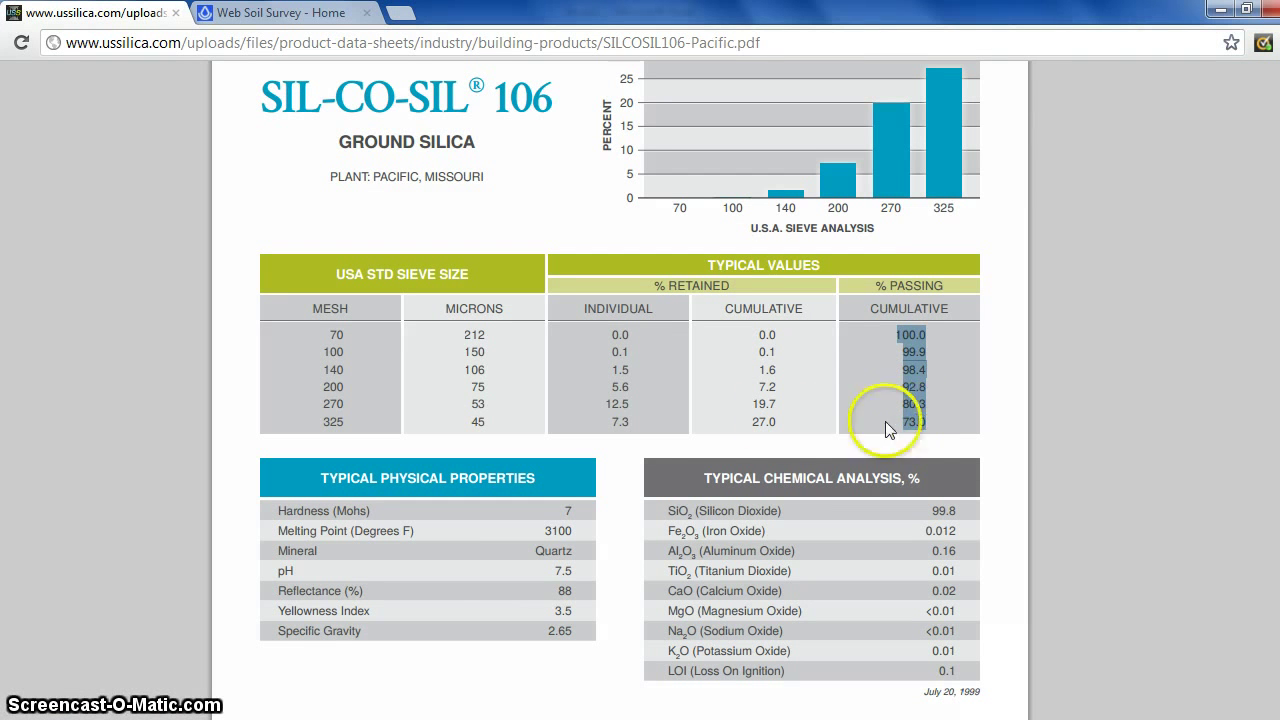
left_click(868, 284)
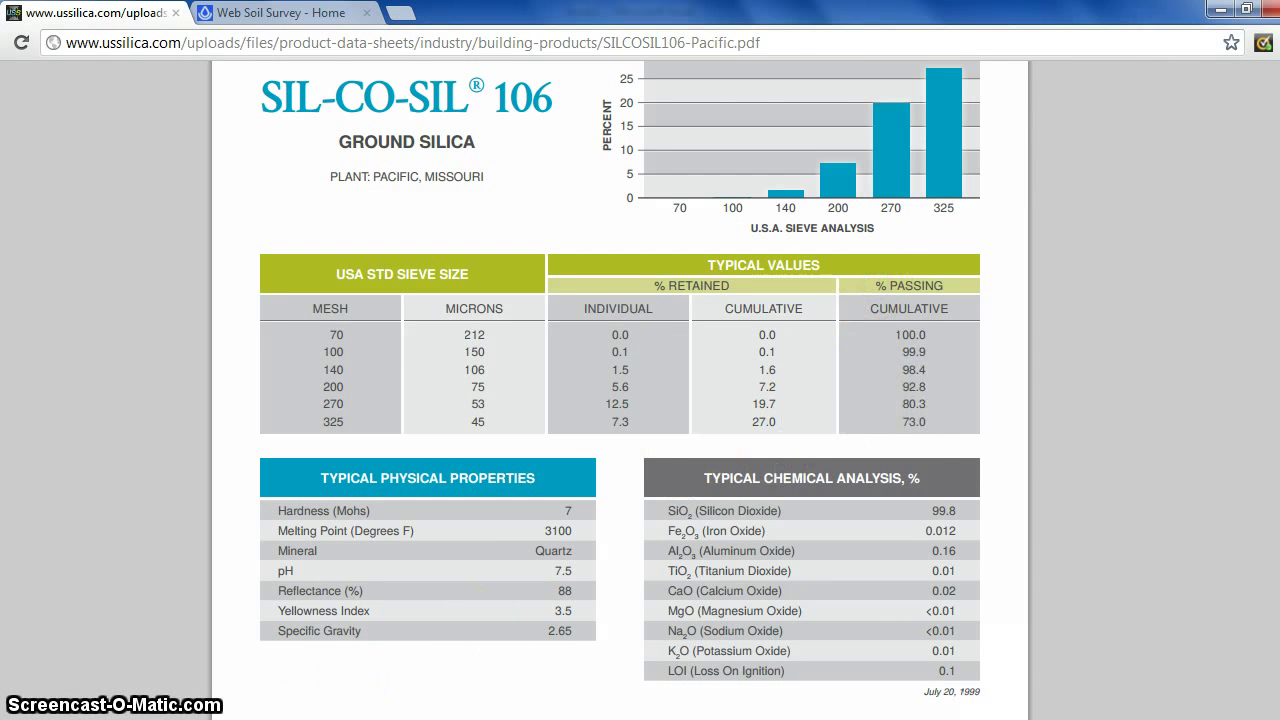
key("alt+Tab")
left_click(202, 258)
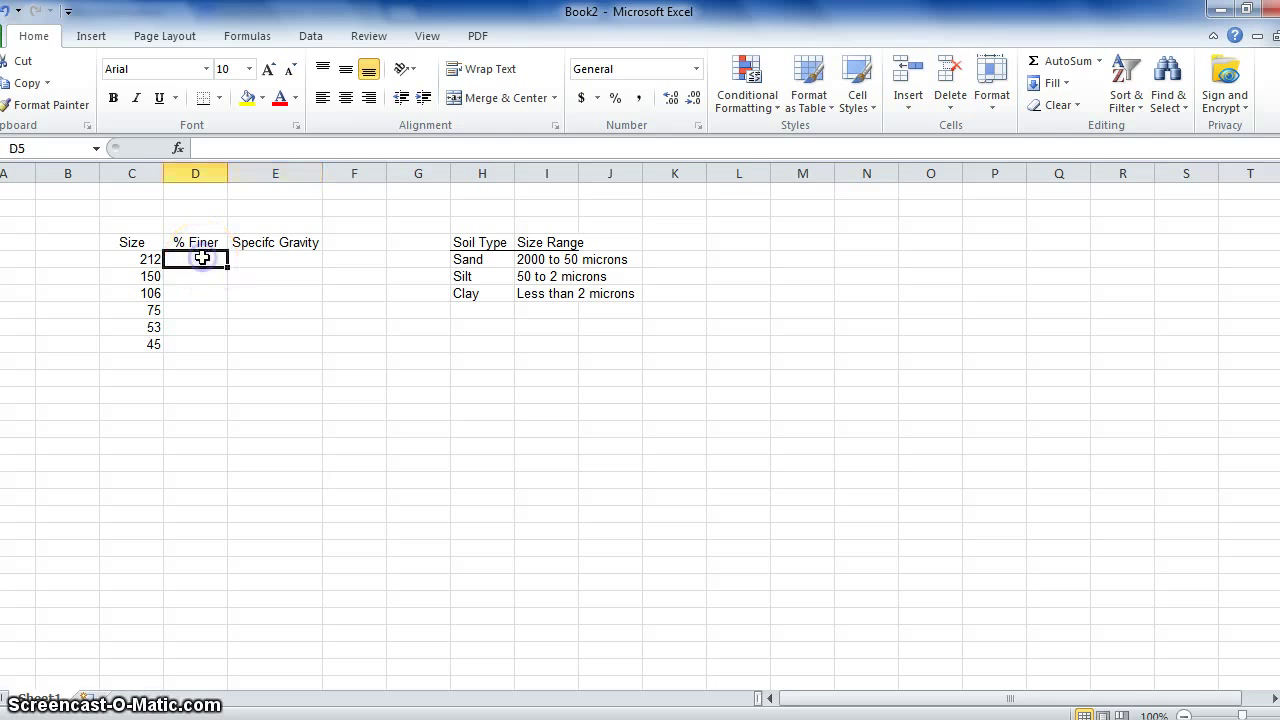
type("100 99.9 98.4 92.8 80.3 73")
left_click(289, 306)
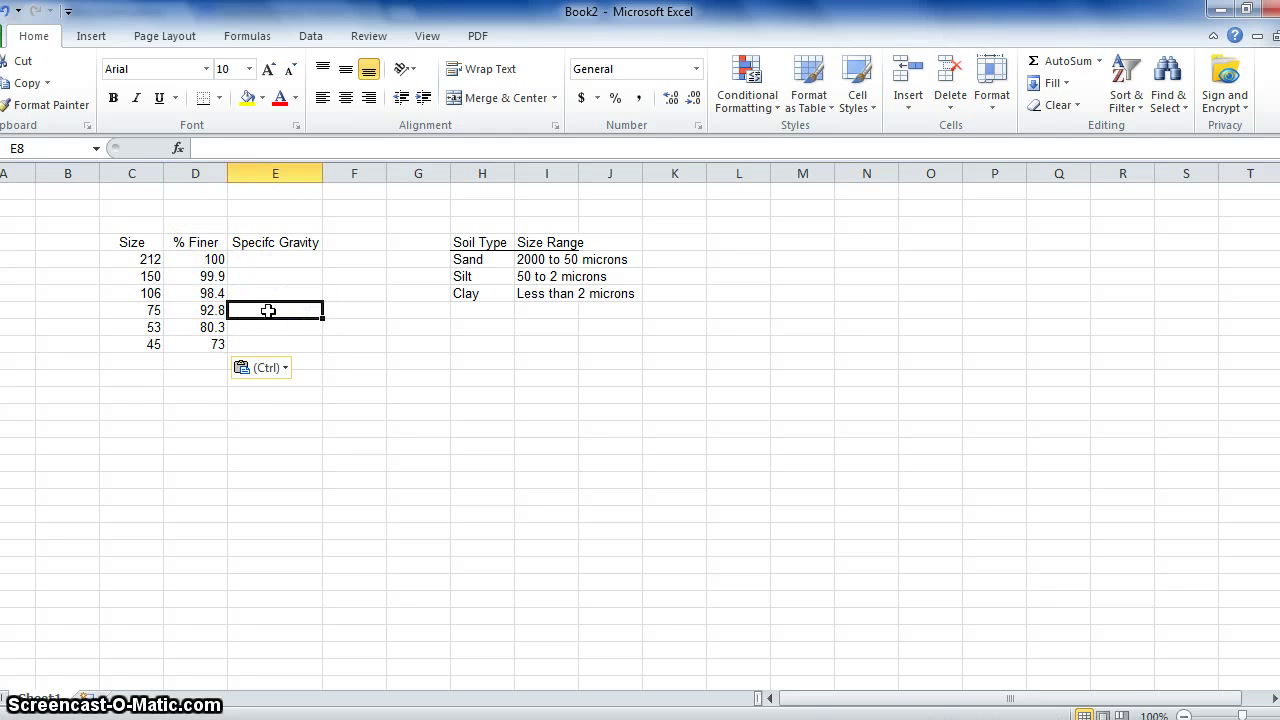
- Look up the specific gravity in the Chrome data sheet and fill the Specific Gravity column E5:E10 in Excel with 2.65
left_click(262, 262)
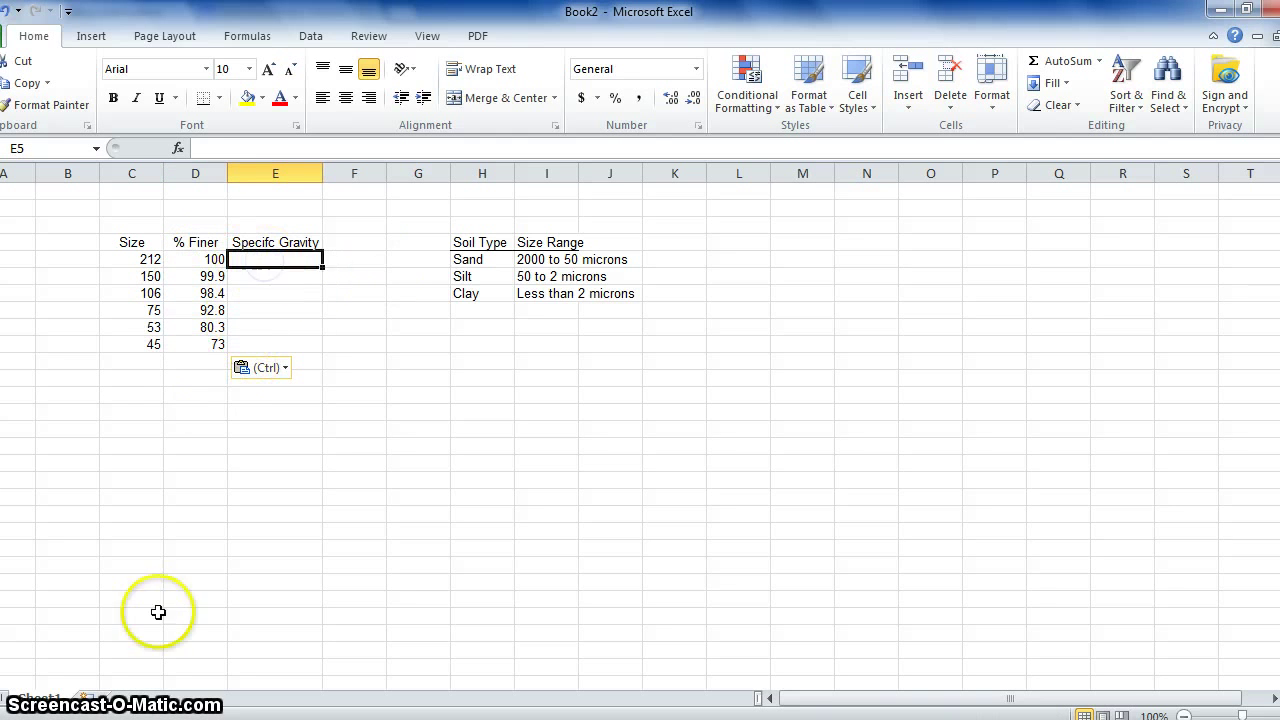
key("alt+Tab")
key("alt+Tab")
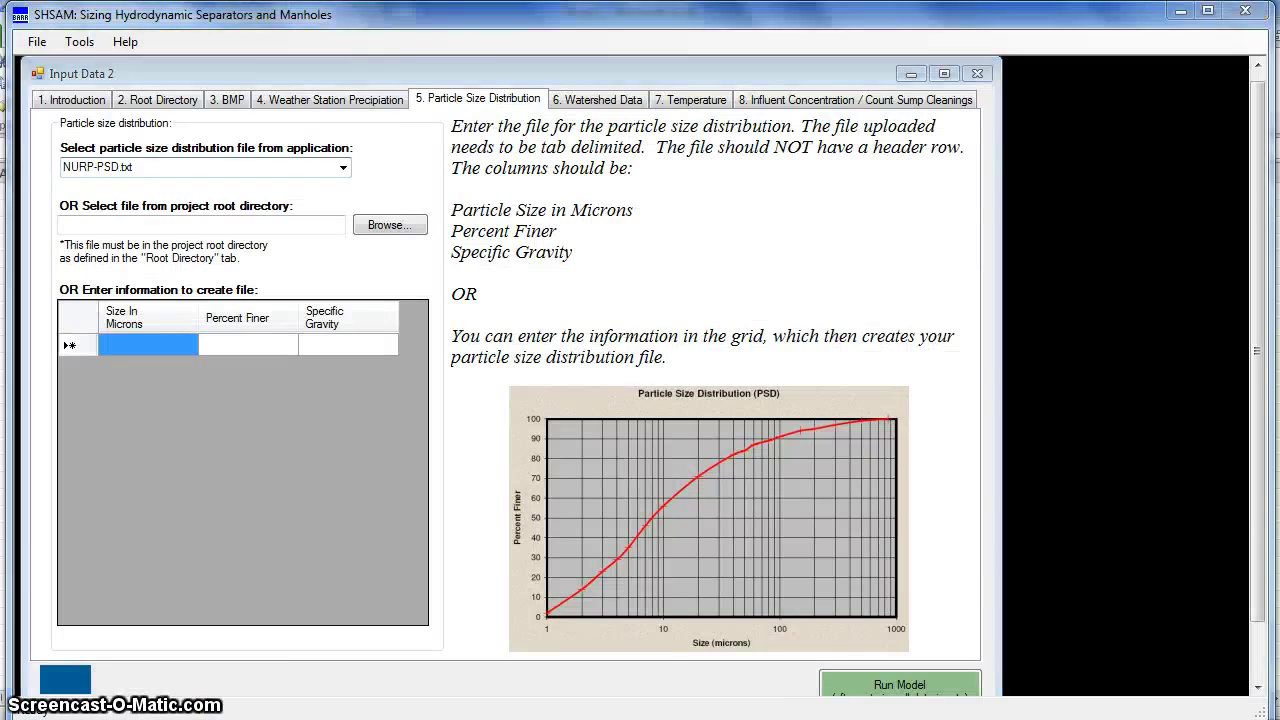
scroll(700, 330, "down", 2)
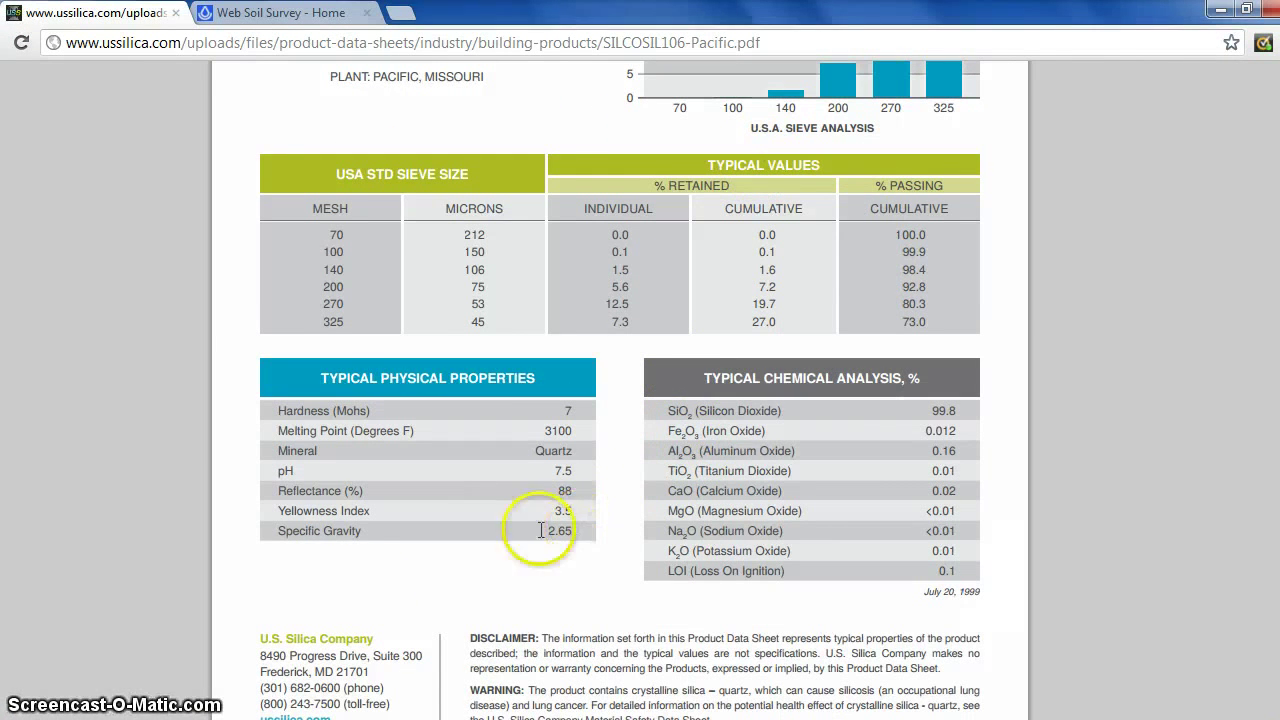
key("alt+Tab")
type("2")
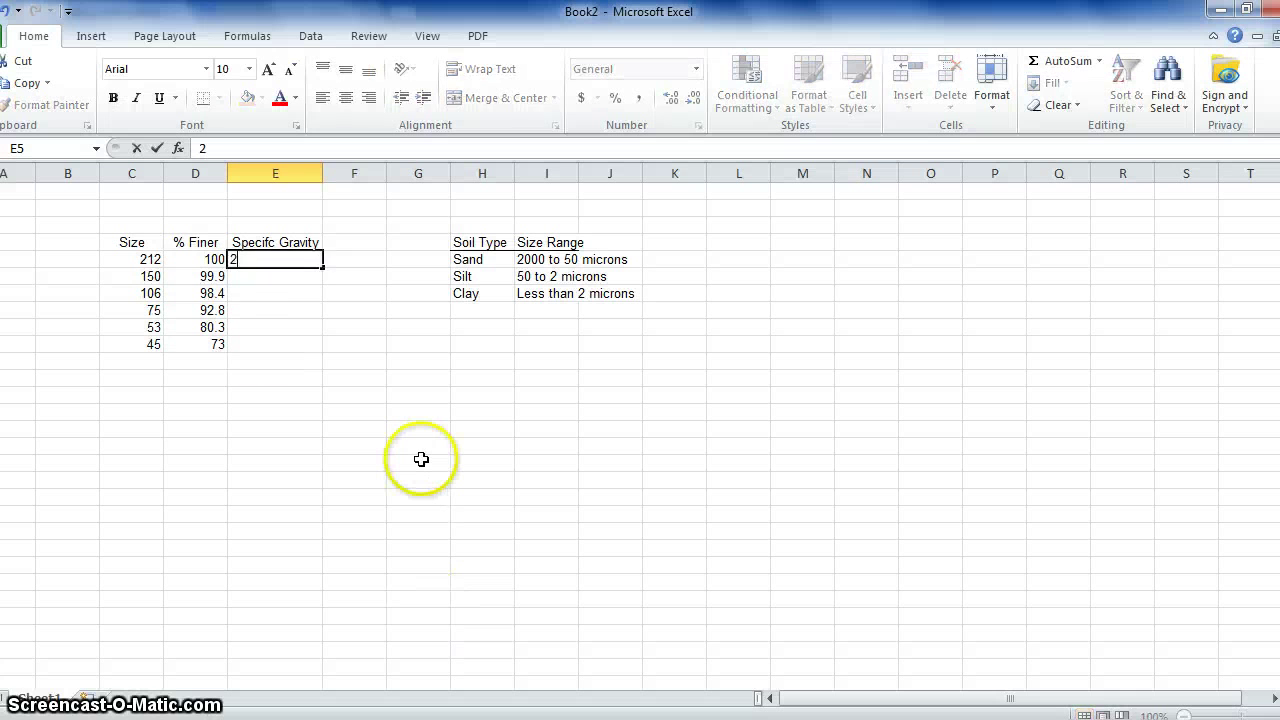
left_click(310, 261)
left_click_drag(326, 269, 320, 346)
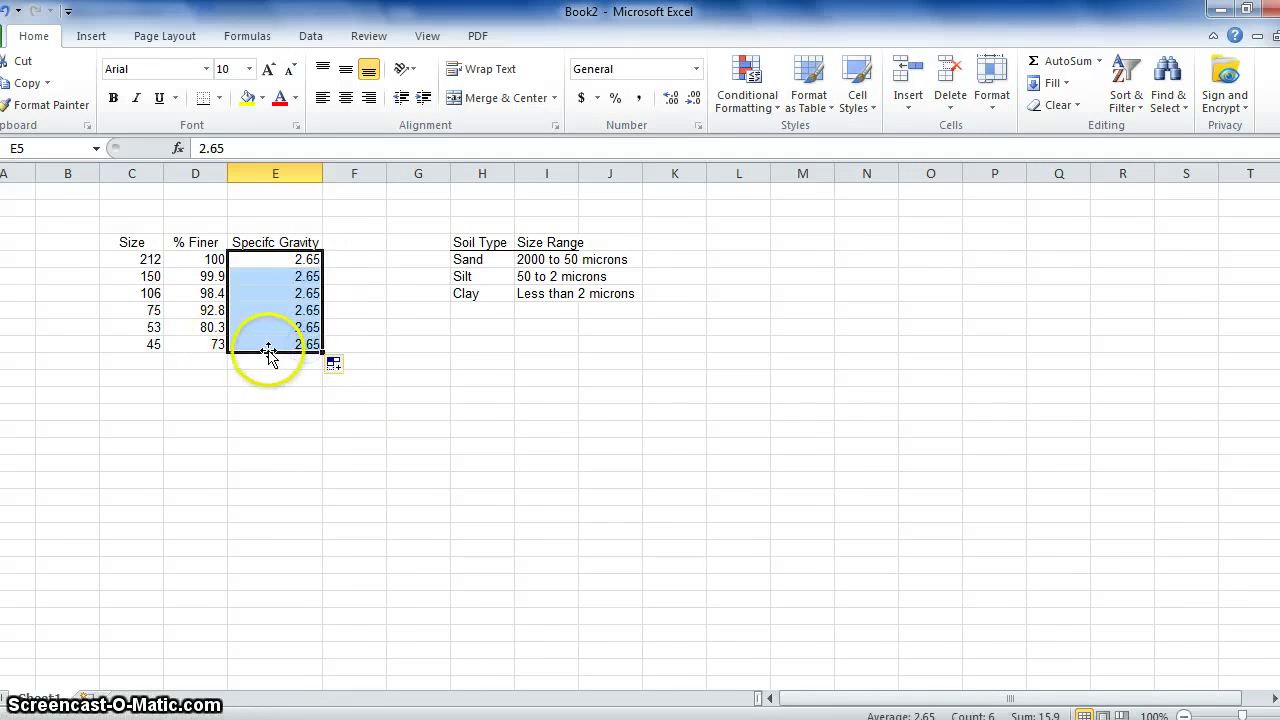
left_click(277, 343)
left_click(283, 394)
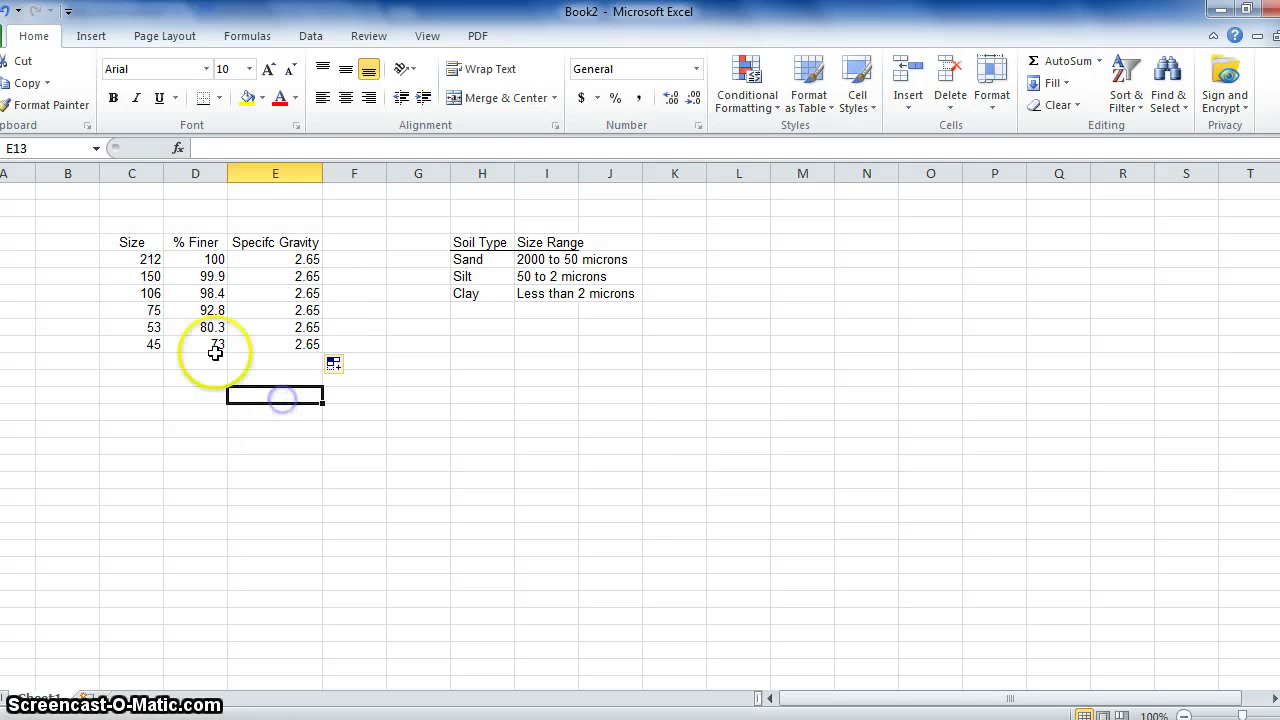
- Examine the table's first and last rows and how the percent finer values relate to the particle sizes
left_click(128, 259)
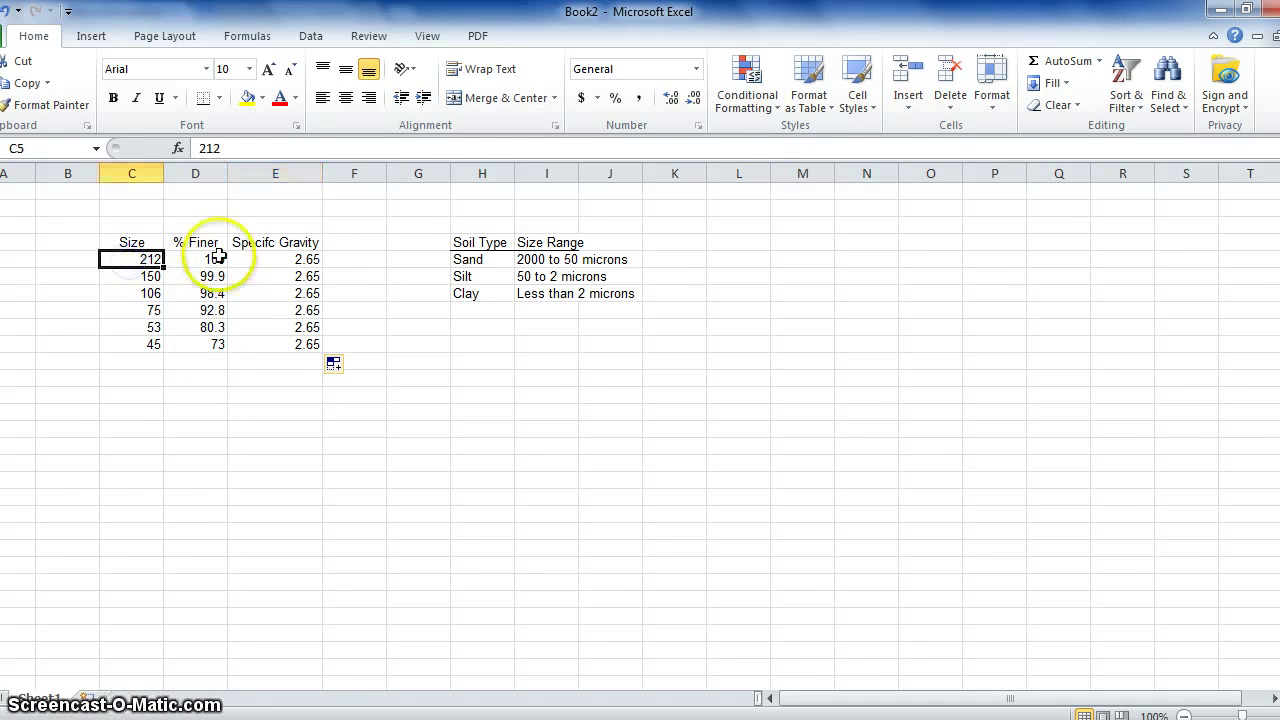
left_click_drag(117, 343, 277, 337)
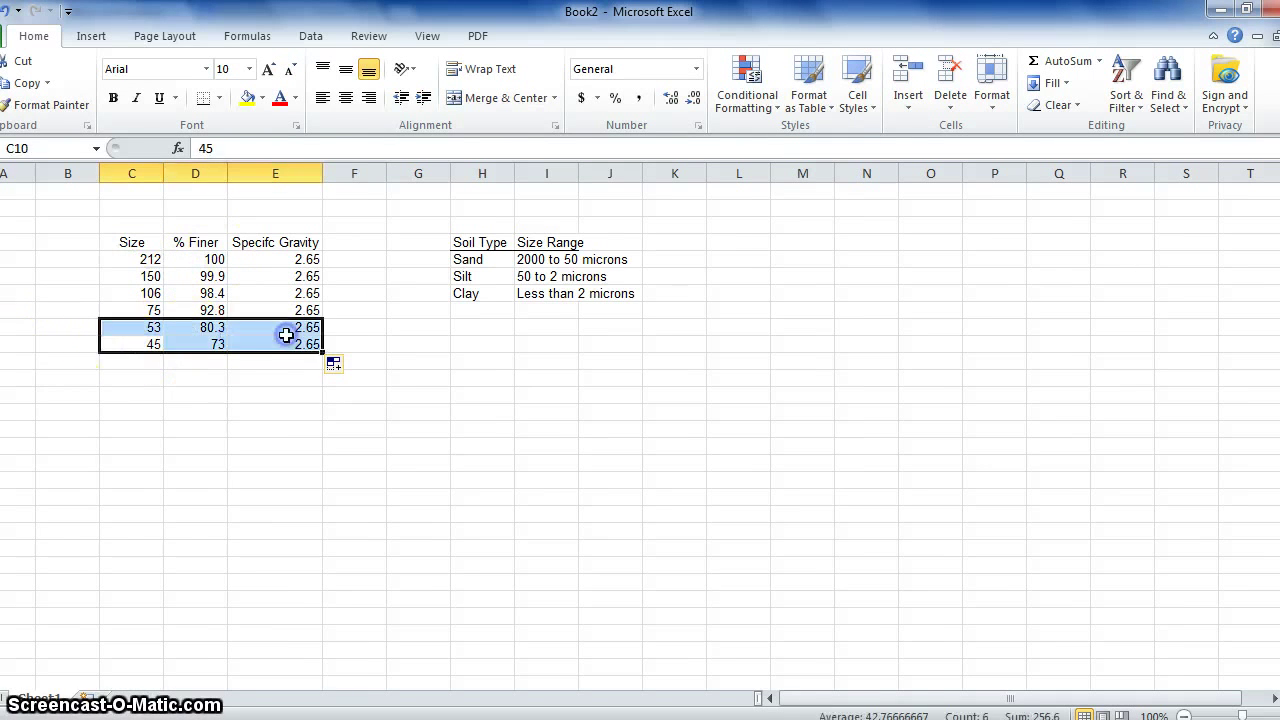
left_click(275, 357)
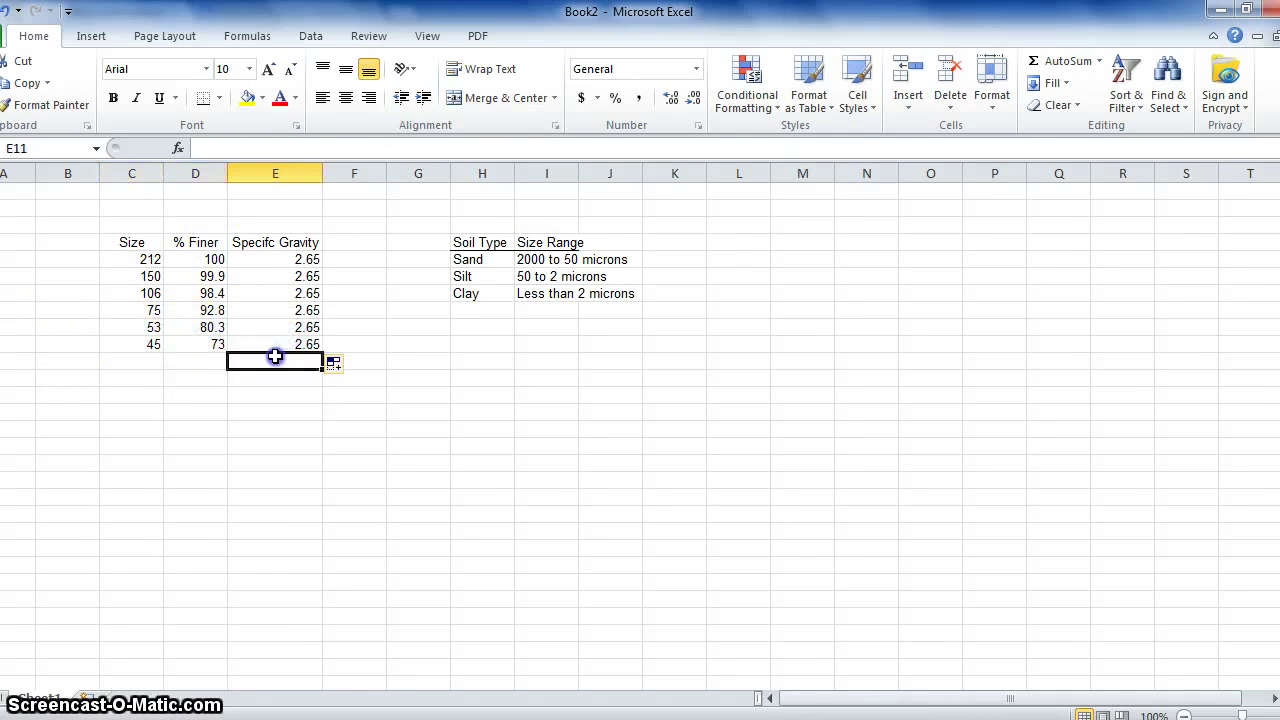
left_click(221, 279)
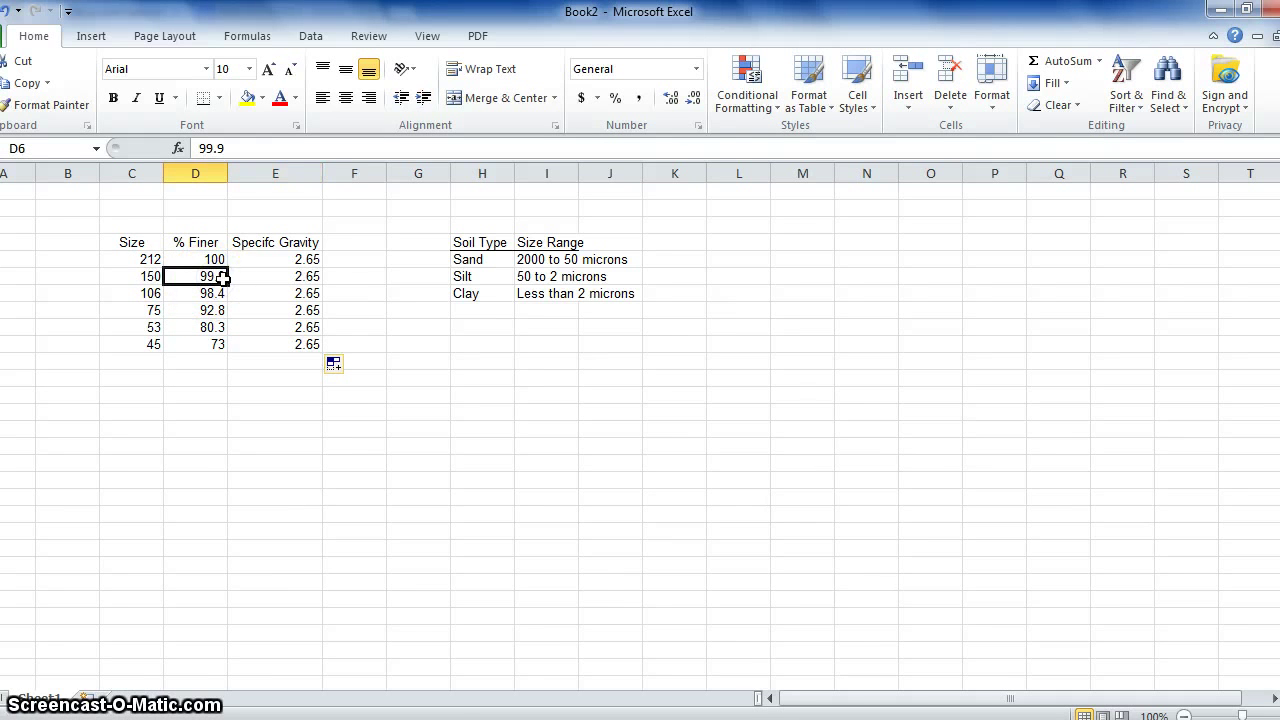
left_click(122, 277)
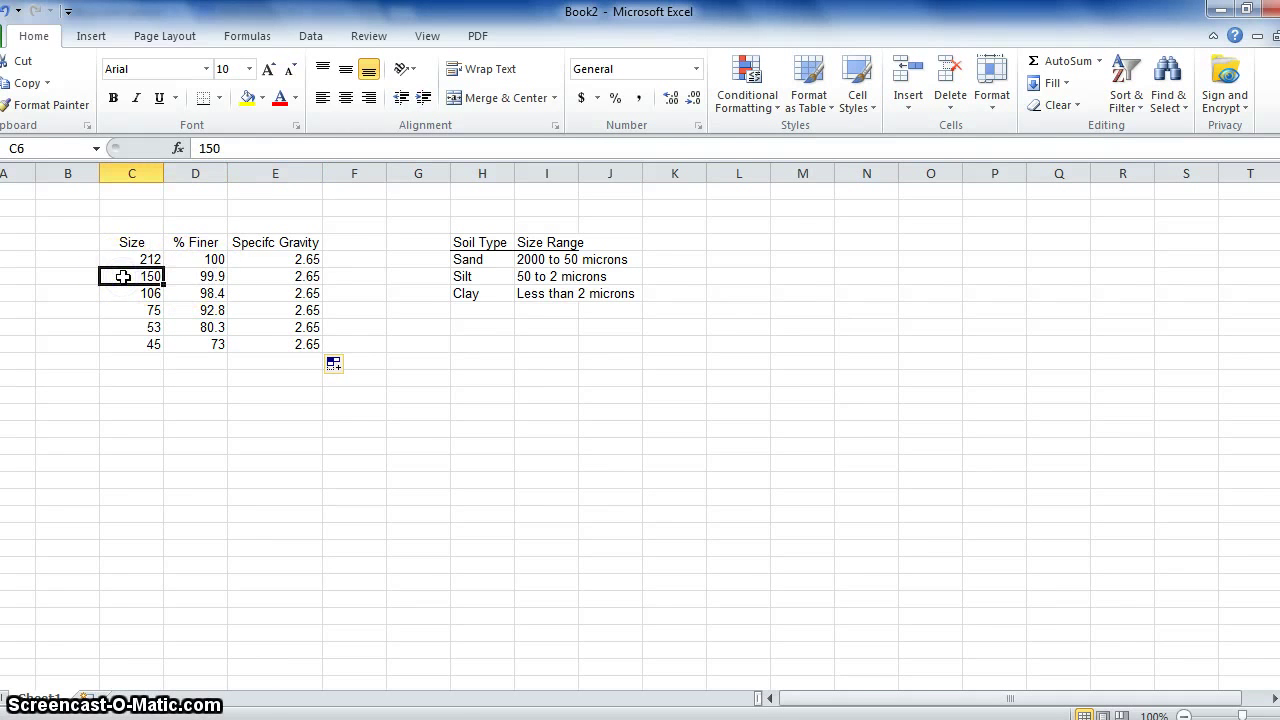
left_click(213, 345)
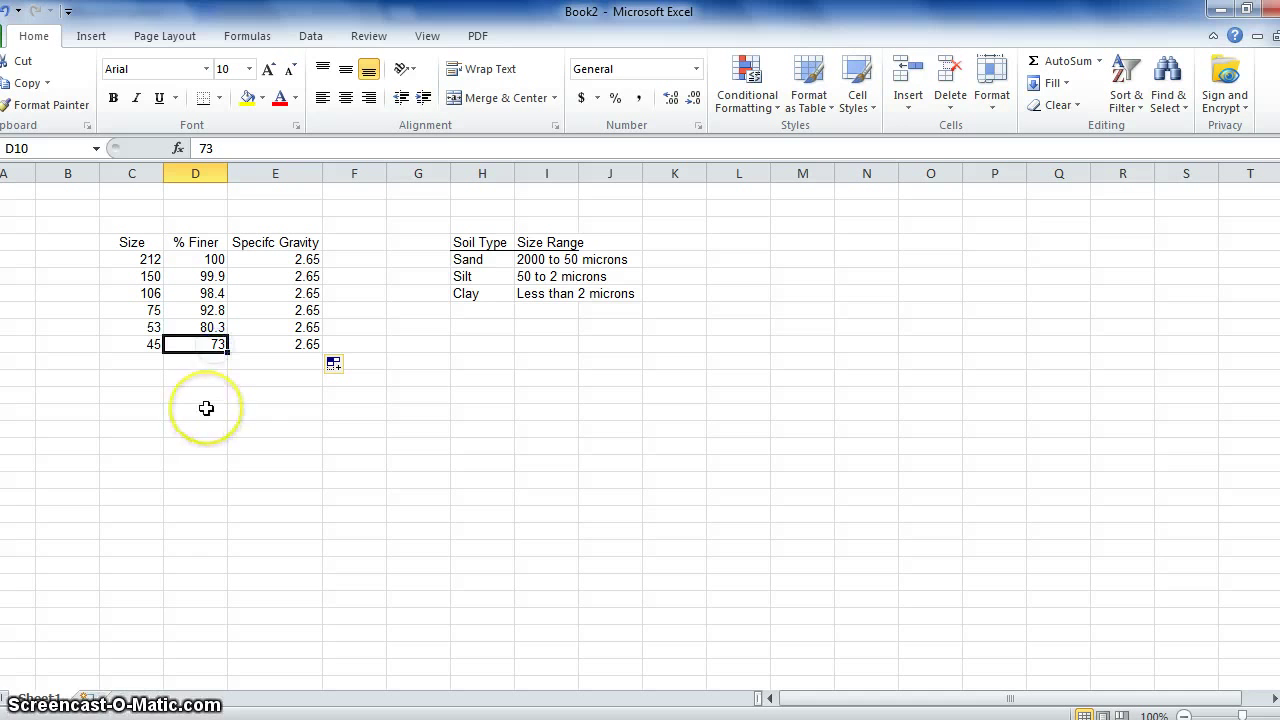
left_click(118, 342)
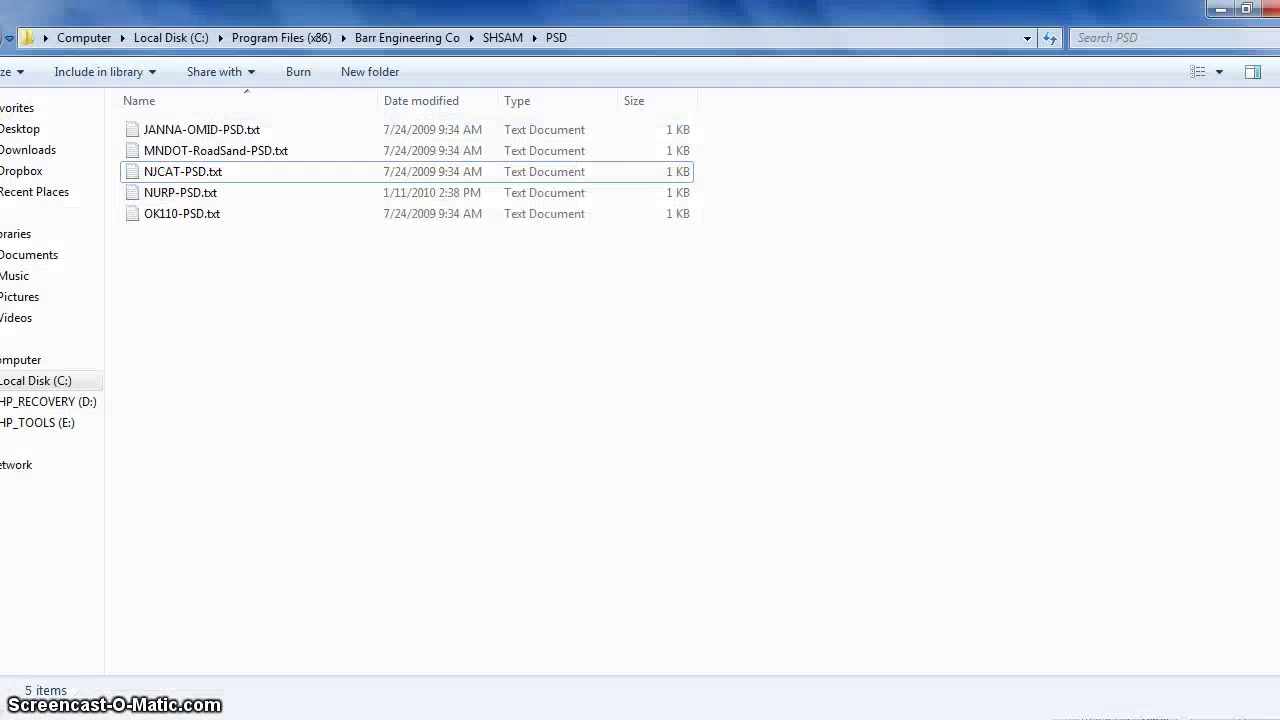
- Switch to the SHSAM PSD folder in Windows Explorer and create a new text document named SCS106-PSD.txt
right_click(196, 347)
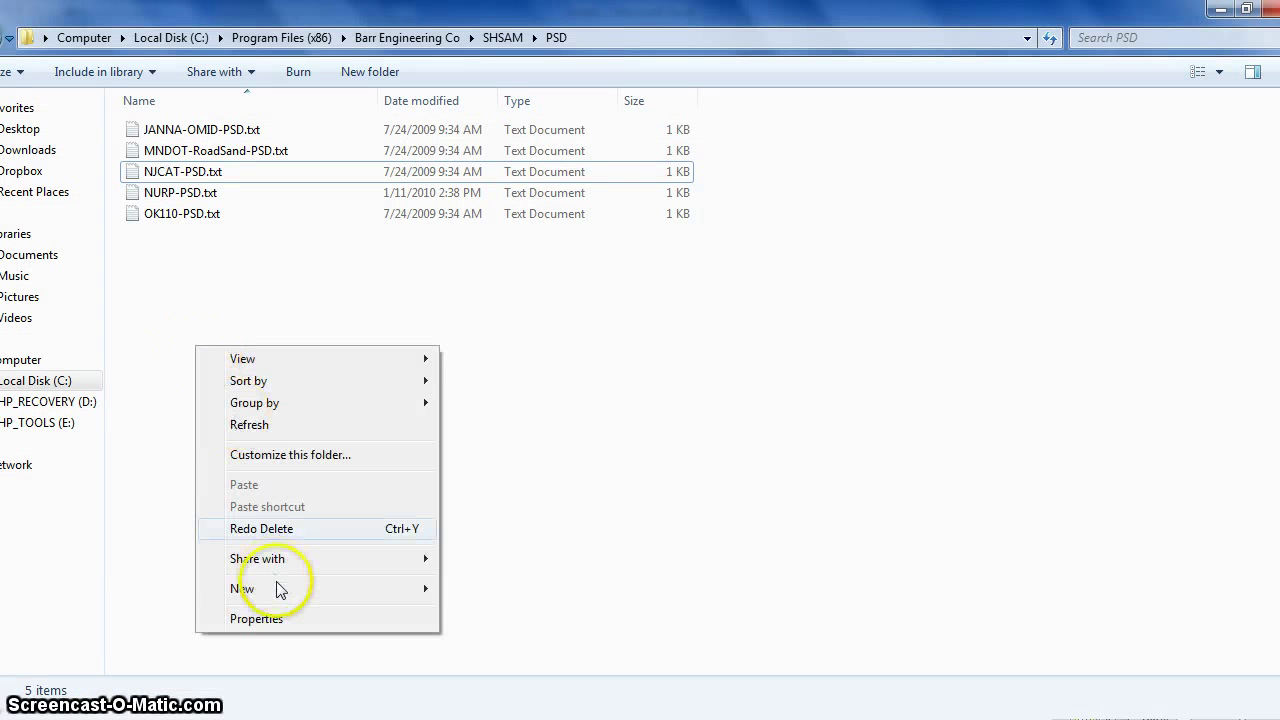
mouse_move(279, 590)
key("Up")
key("Up")
key("Up")
key("Up")
key("Up")
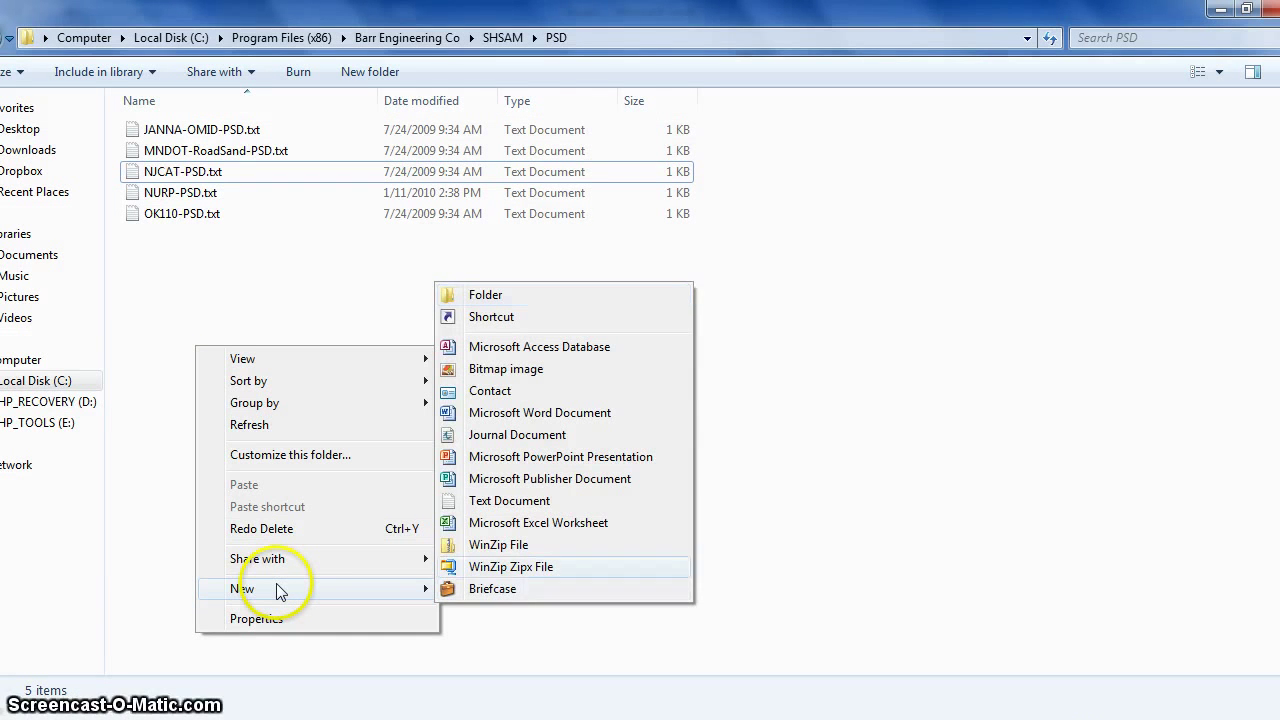
key("Return")
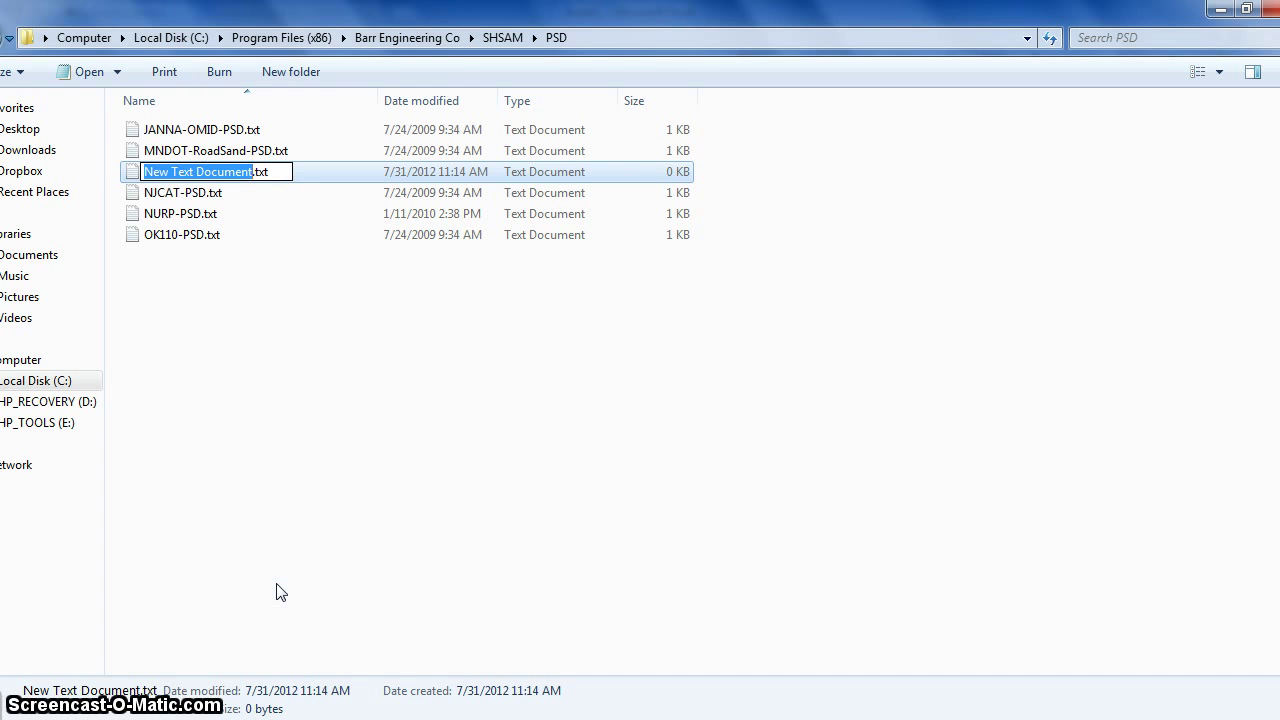
type("SCS")
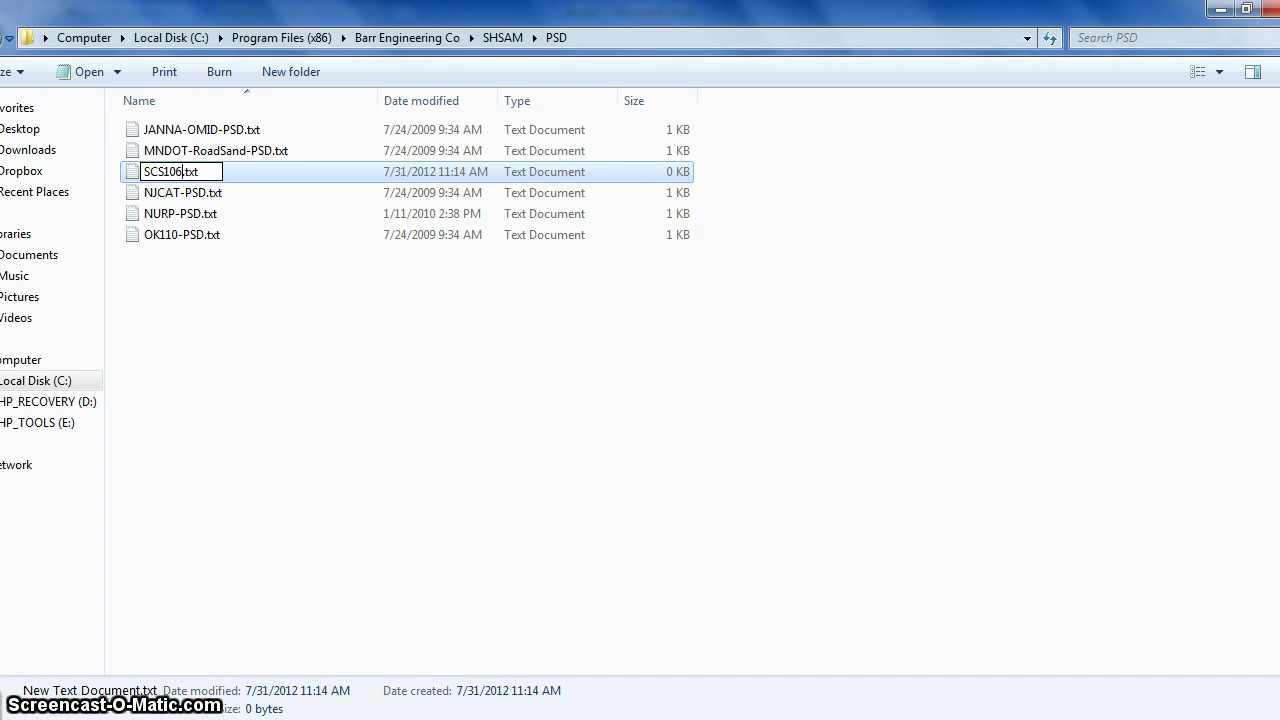
type("106-PSD")
key("Return")
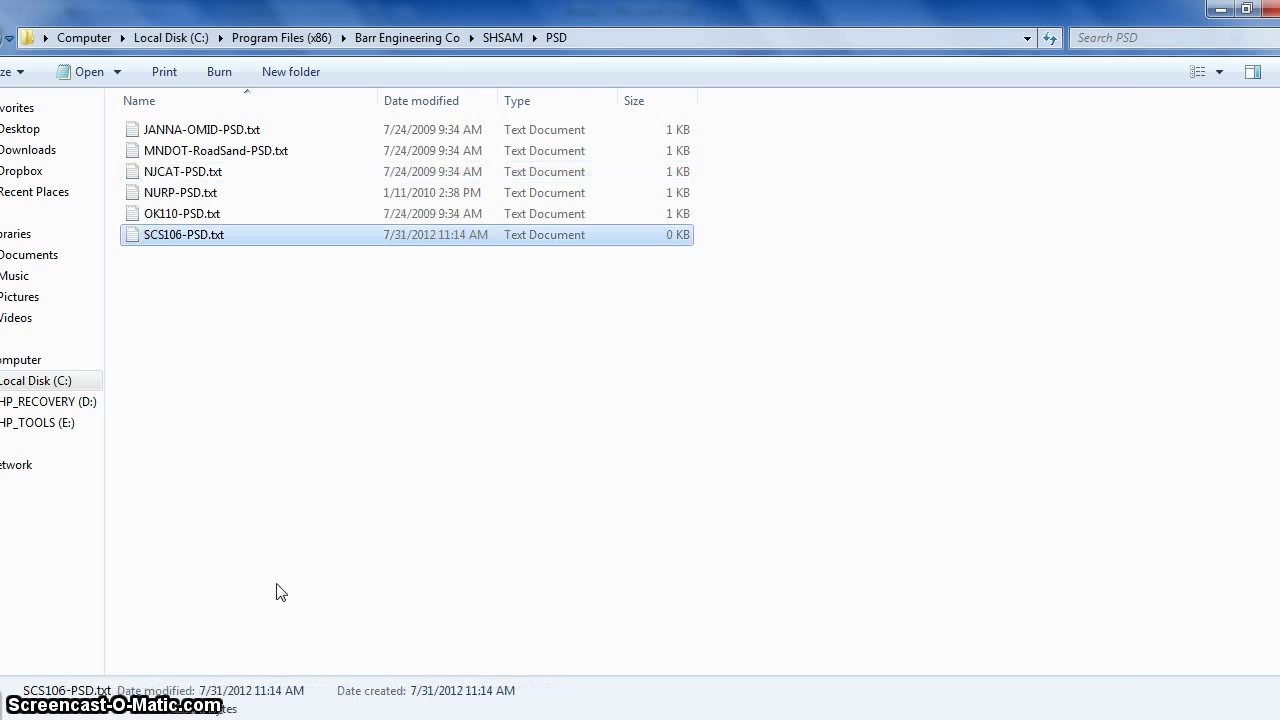
- Open SCS106-PSD.txt in Notepad, paste the Excel values from C5:E10 into it without the headers, and save the file
key("Return")
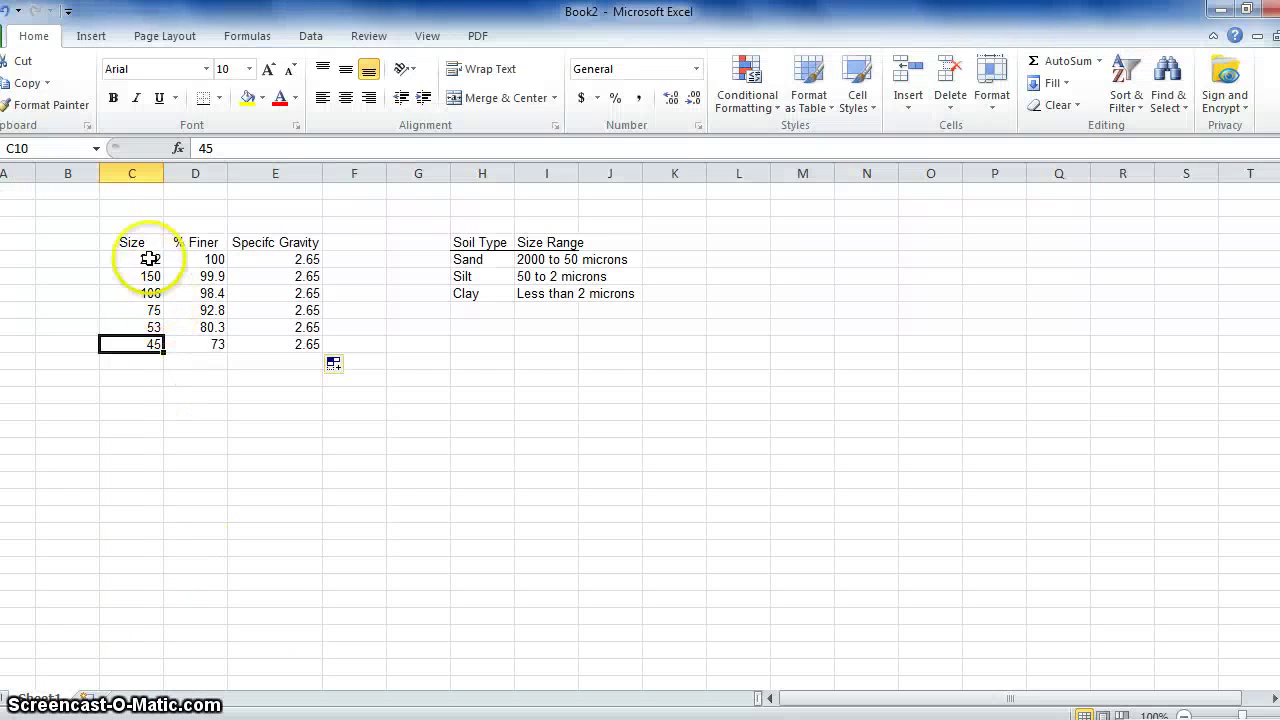
left_click_drag(145, 257, 285, 342)
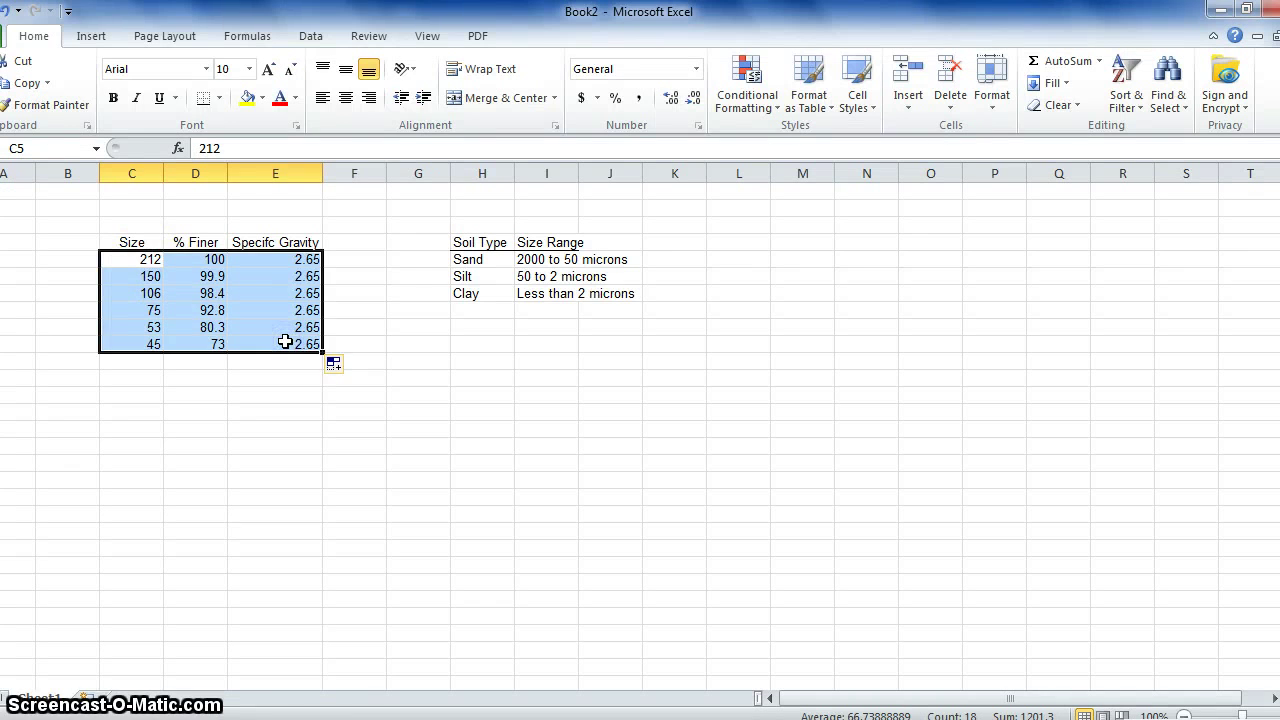
key("ctrl+c")
key("alt+Tab")
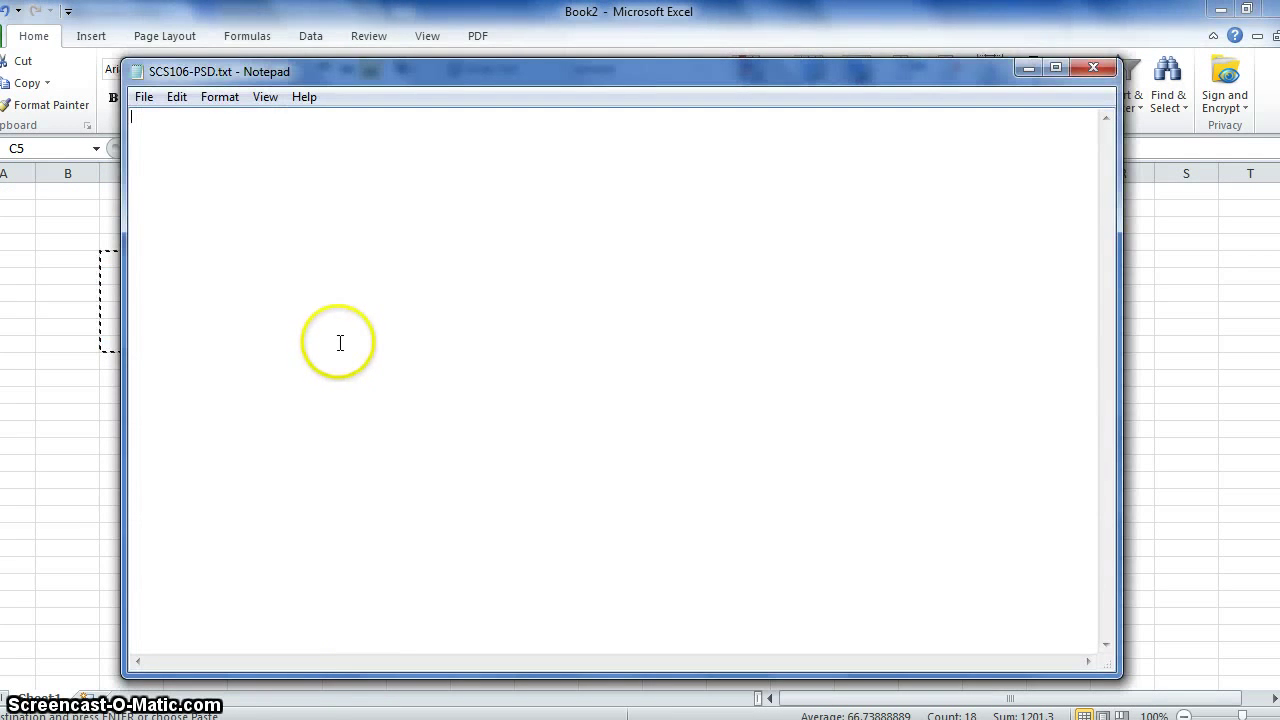
key("ctrl+v")
left_click(143, 96)
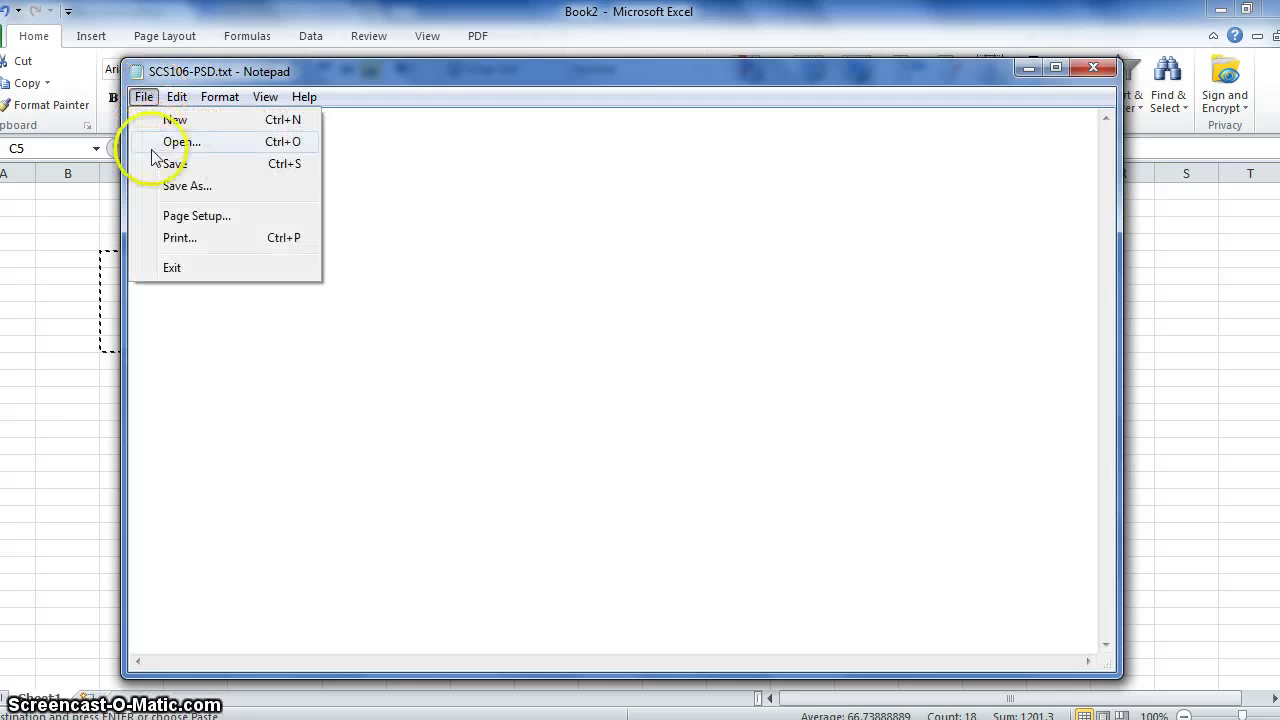
left_click(163, 160)
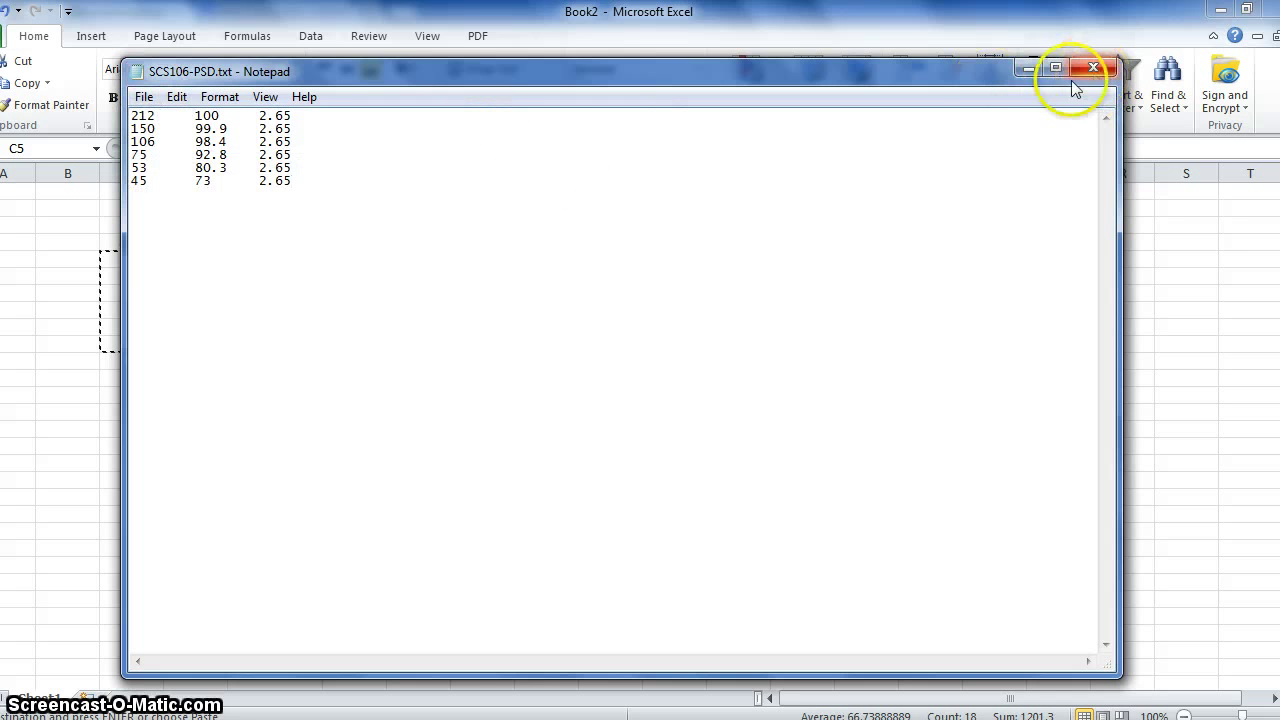
- Compare the header row C4:E4 in Excel with the contents of SCS106-PSD.txt, and close the Notepad file
left_click(91, 277)
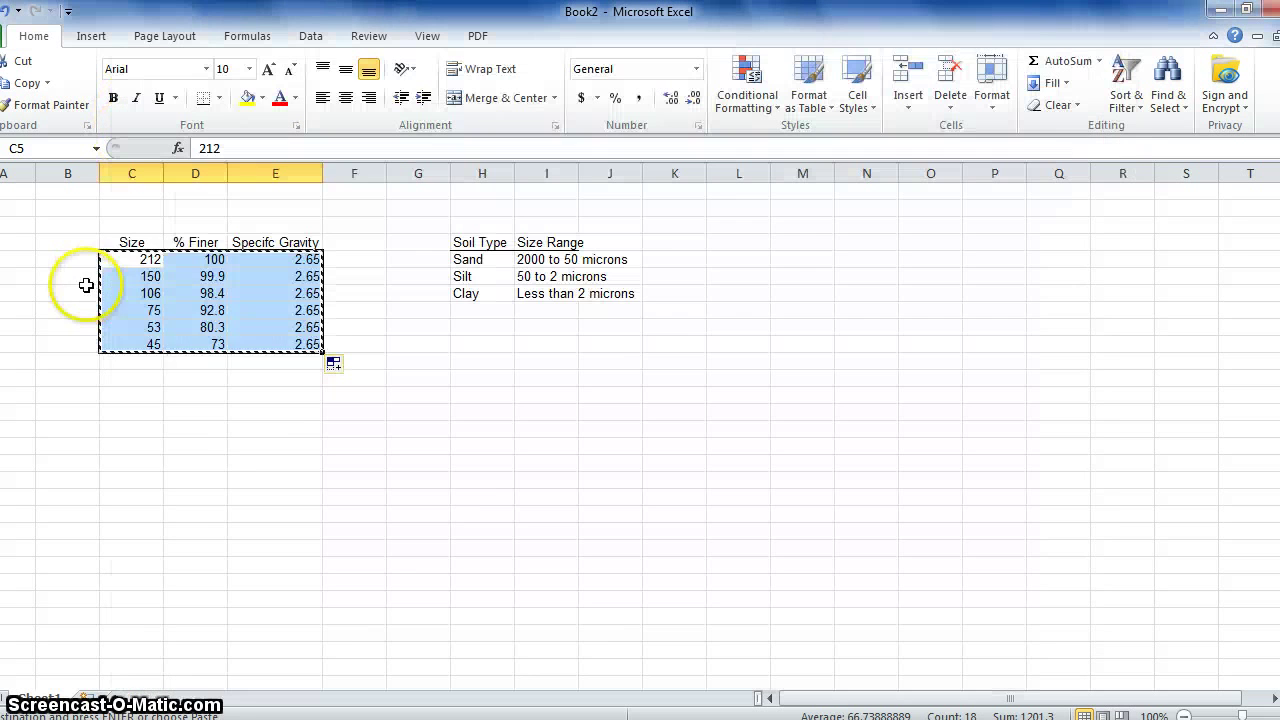
left_click_drag(112, 244, 282, 242)
key("alt+Tab")
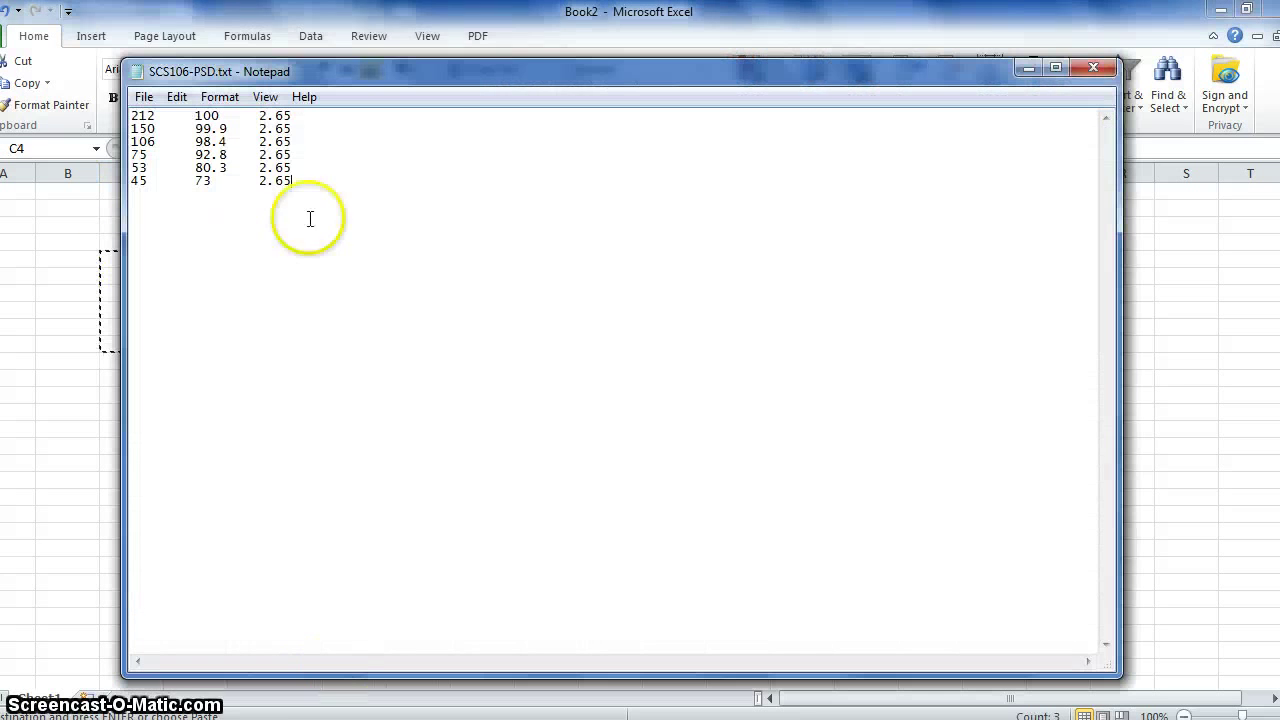
left_click(1093, 67)
left_click(262, 424)
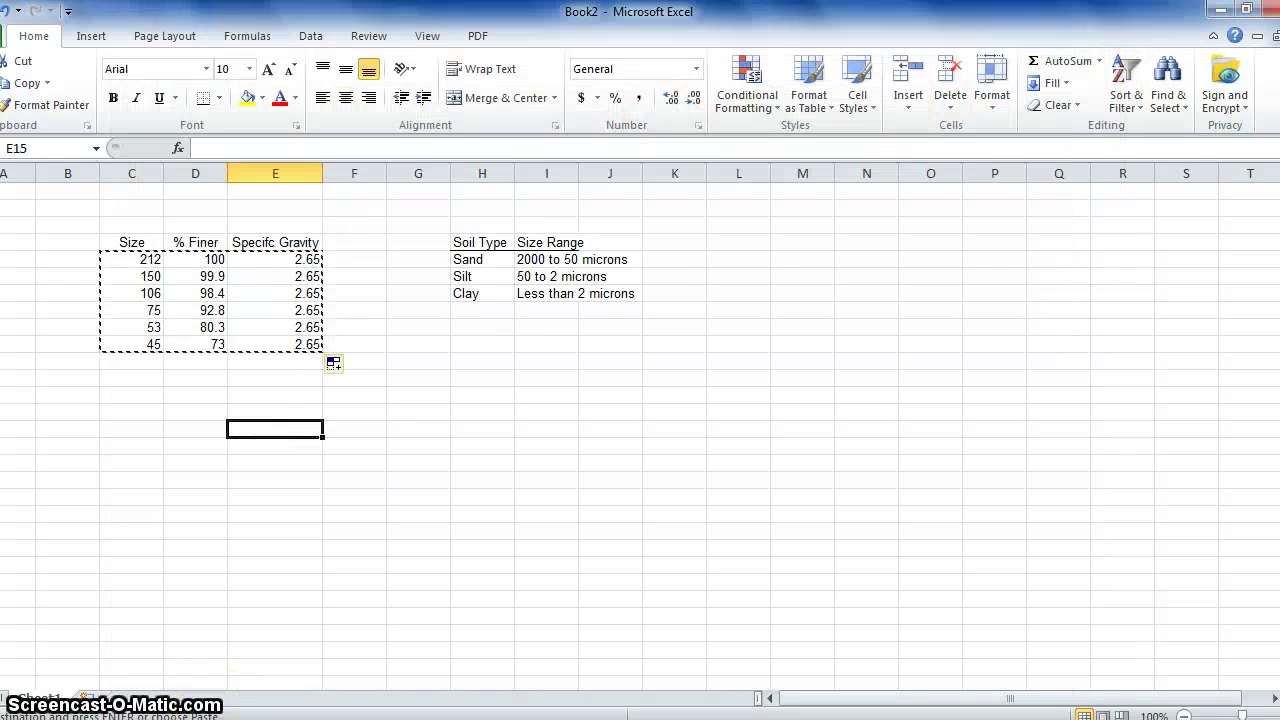
- Switch to SHSAM and check the application's particle size distribution file list for SCS106-PSD.txt, leaving NURP-PSD.txt selected
key("alt+Tab")
left_click(390, 102)
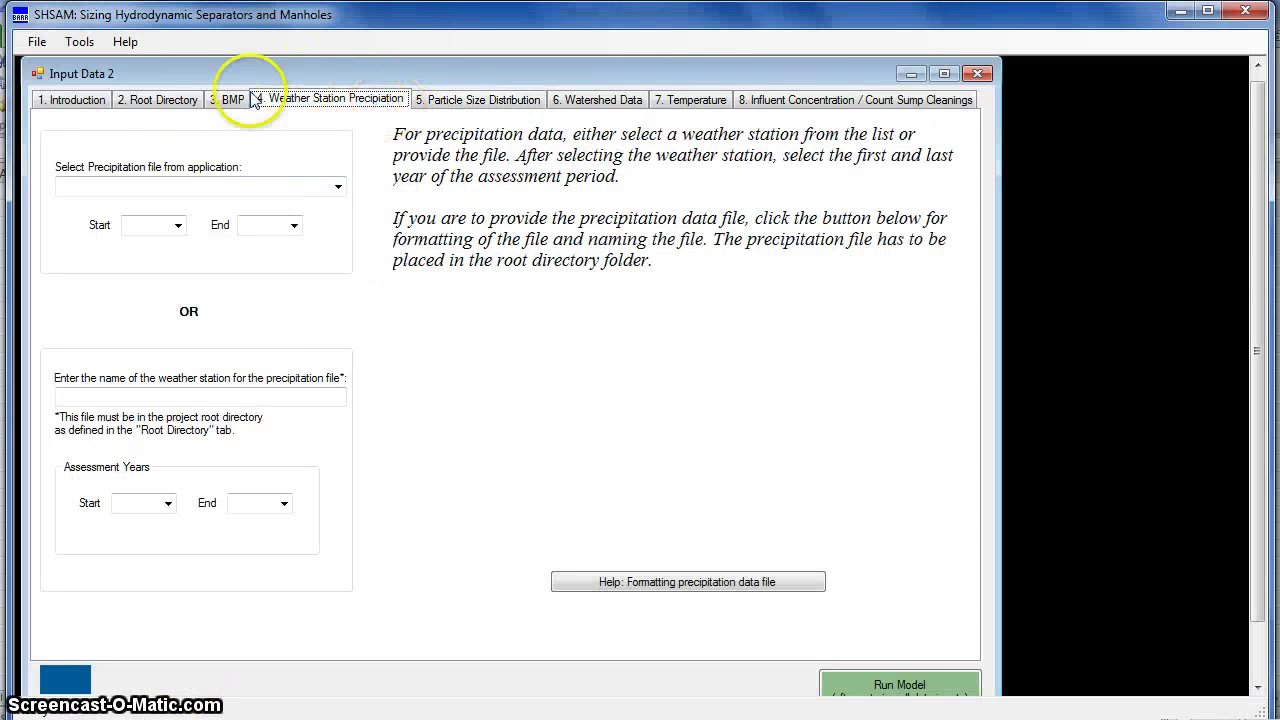
left_click(196, 100)
left_click(350, 100)
left_click(475, 104)
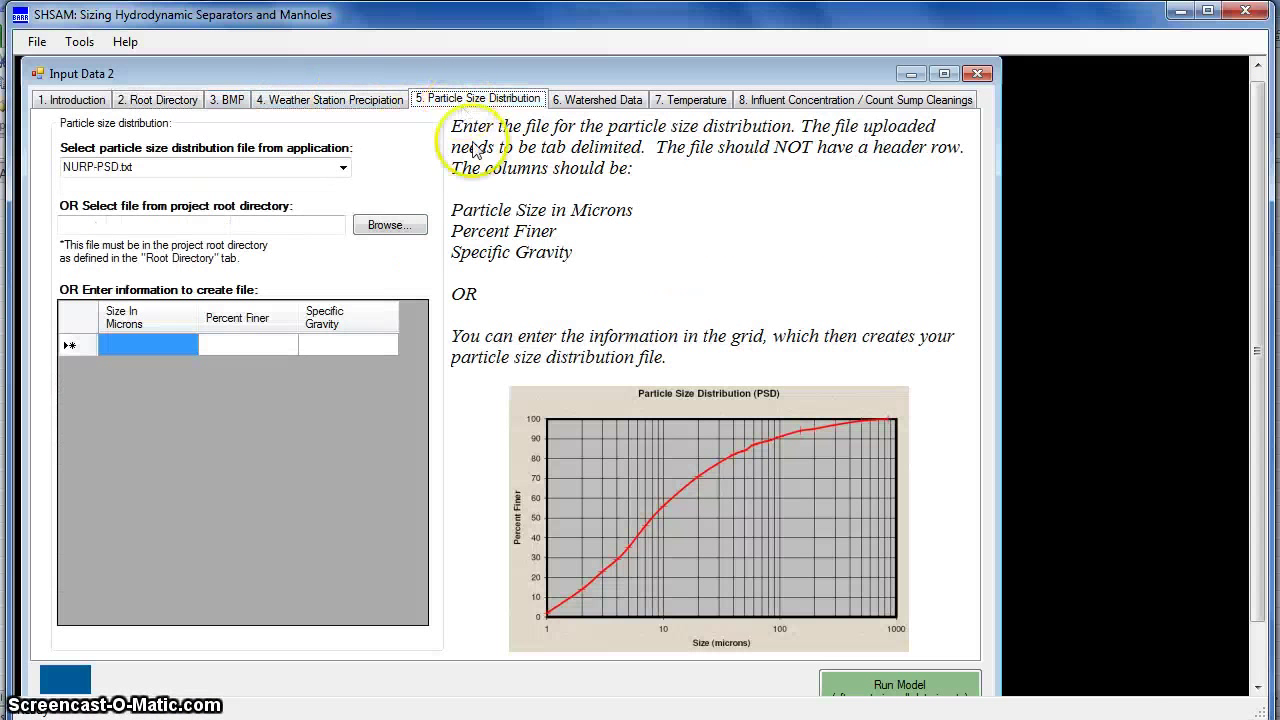
left_click(343, 171)
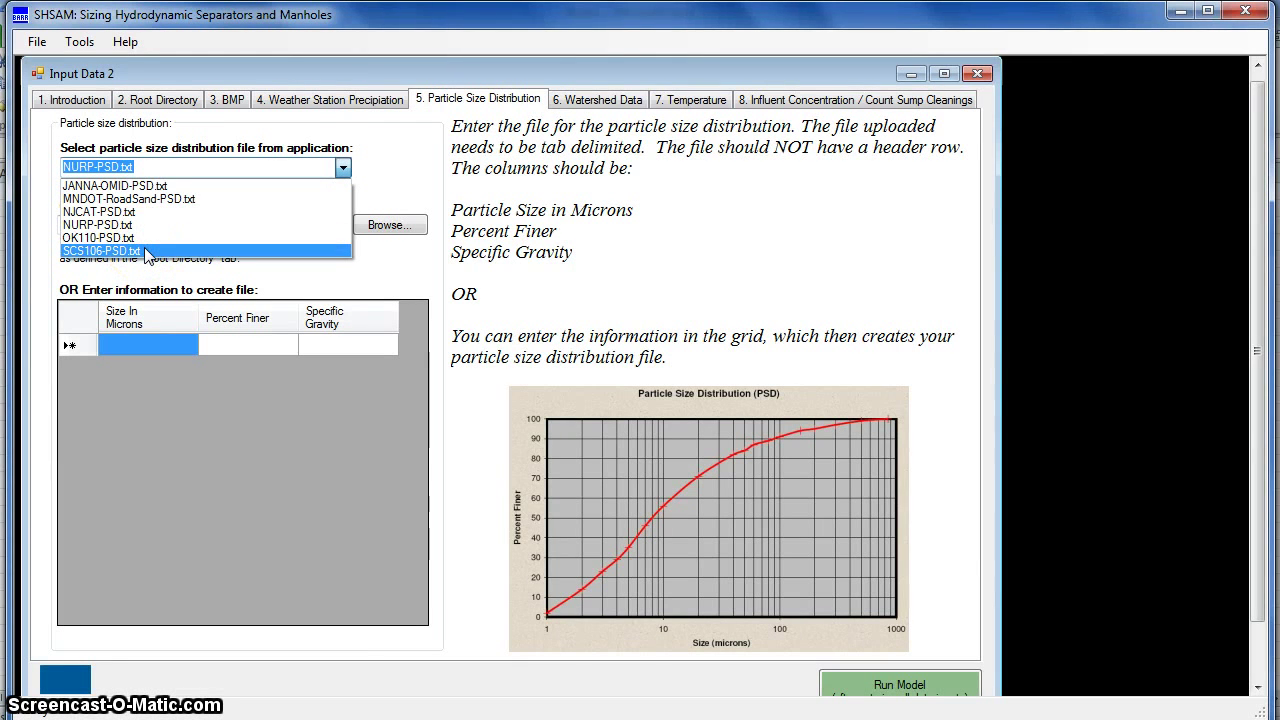
left_click(423, 137)
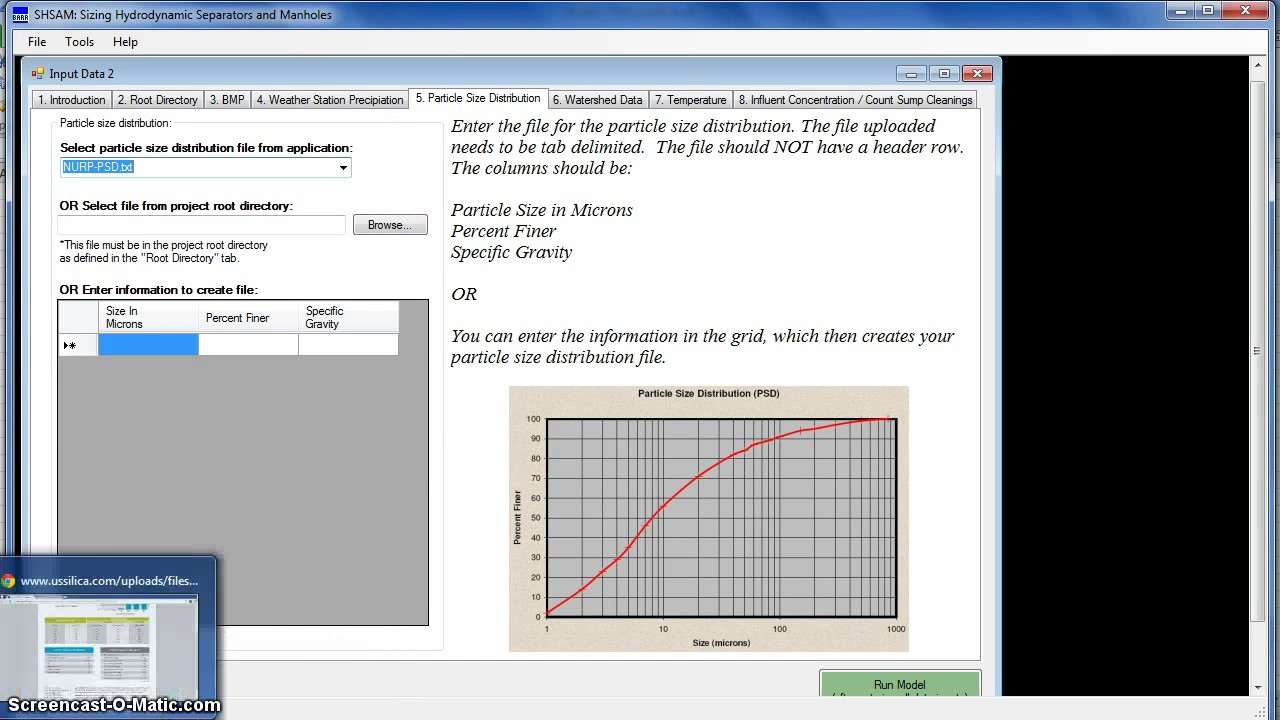
- Switch to Chrome, close the SIL-CO-SIL 106 product data sheet, and bring up the Web Soil Survey home page
left_click(68, 719)
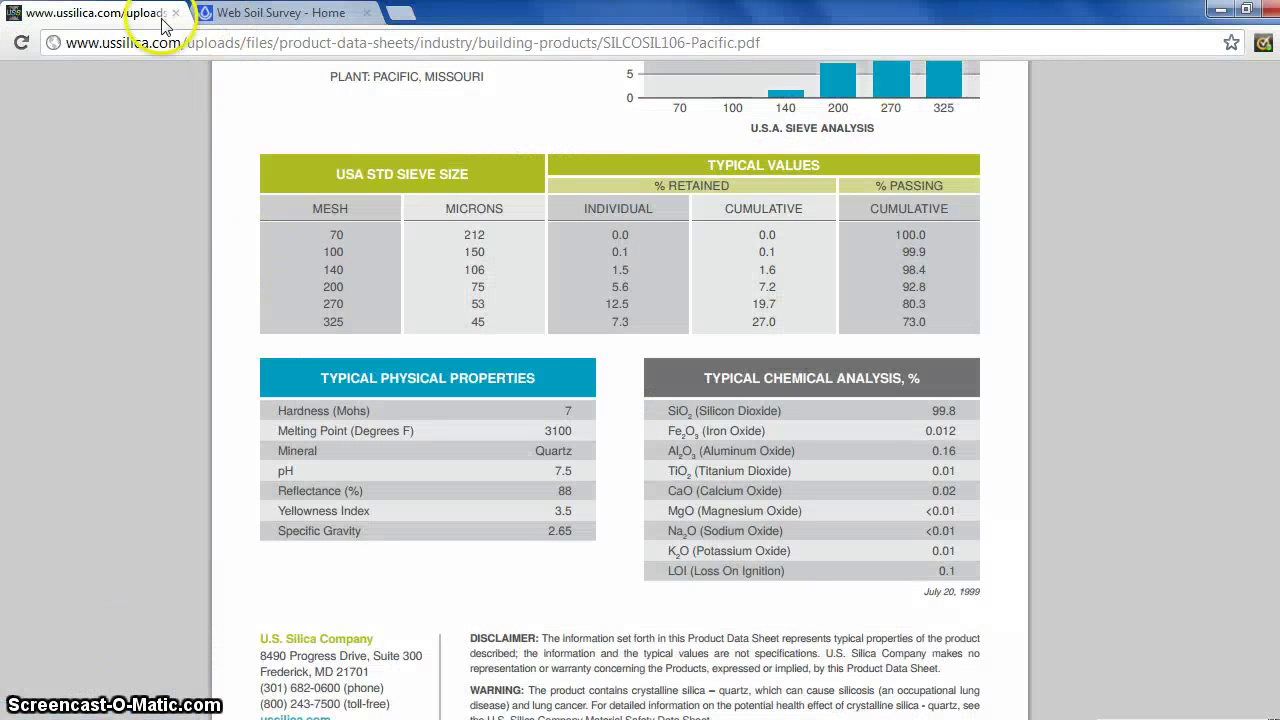
left_click(176, 13)
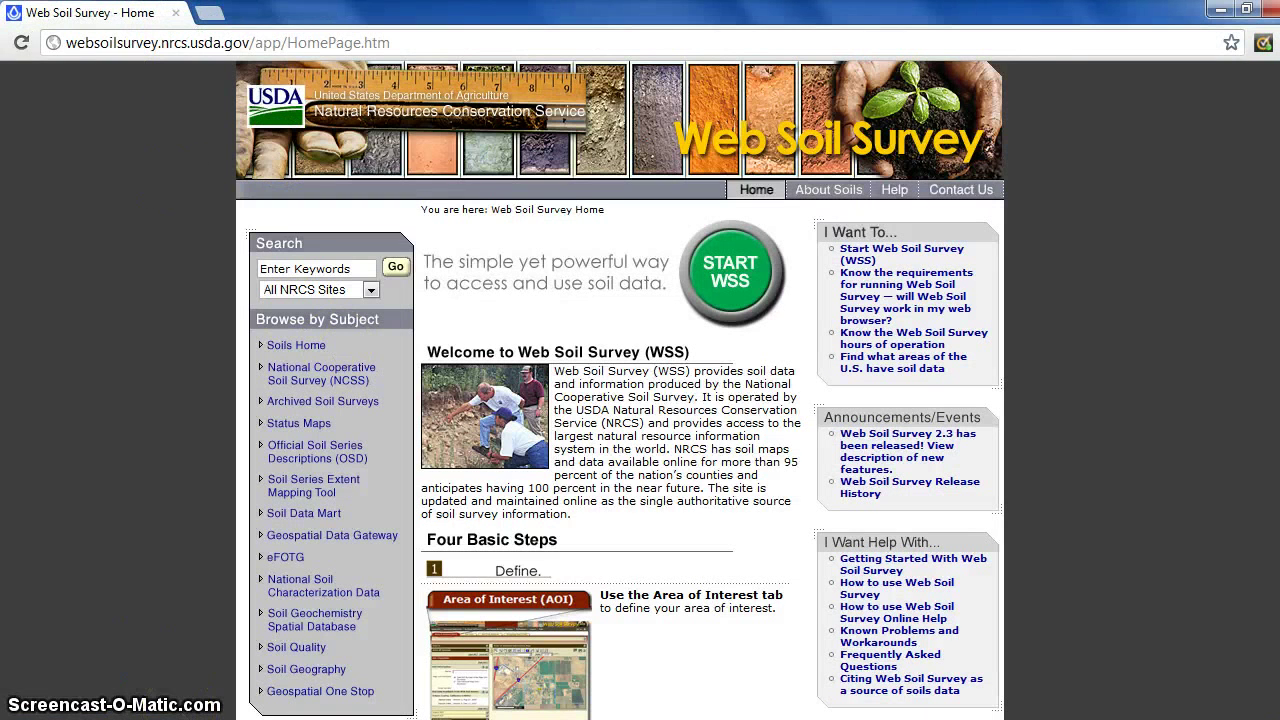
key("ctrl+w")
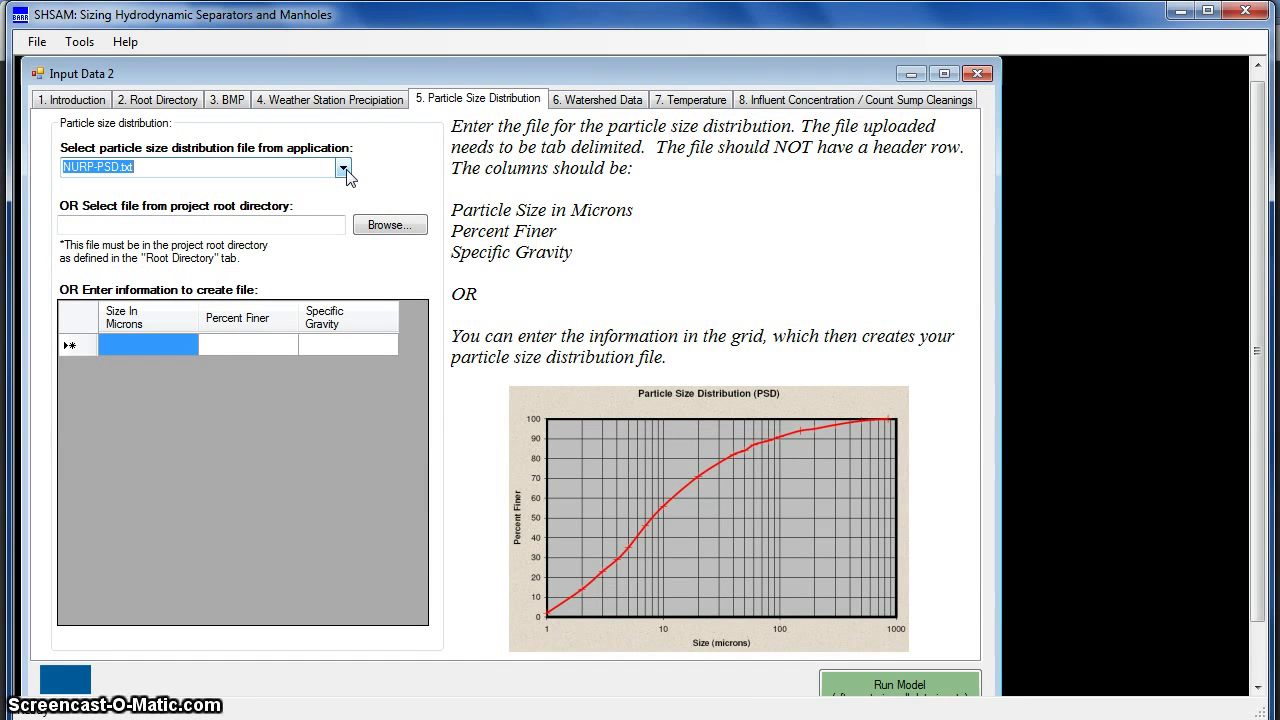
mouse_move(65, 700)
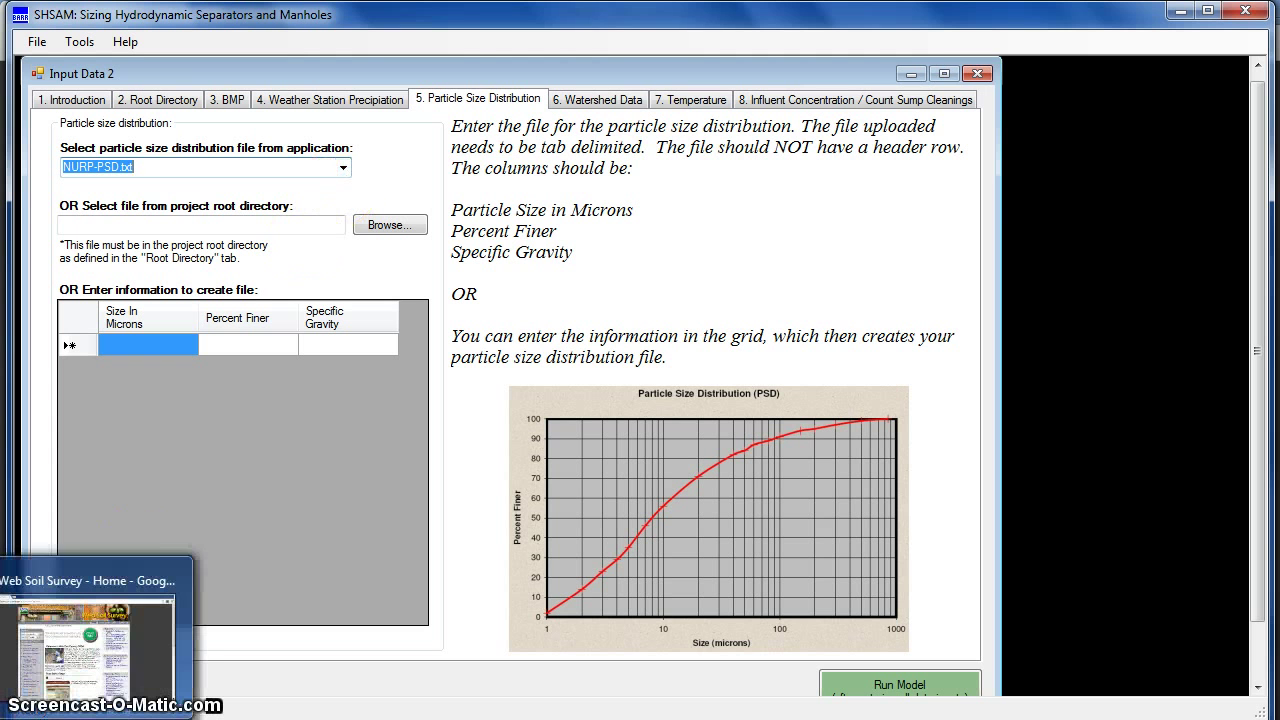
left_click(232, 636)
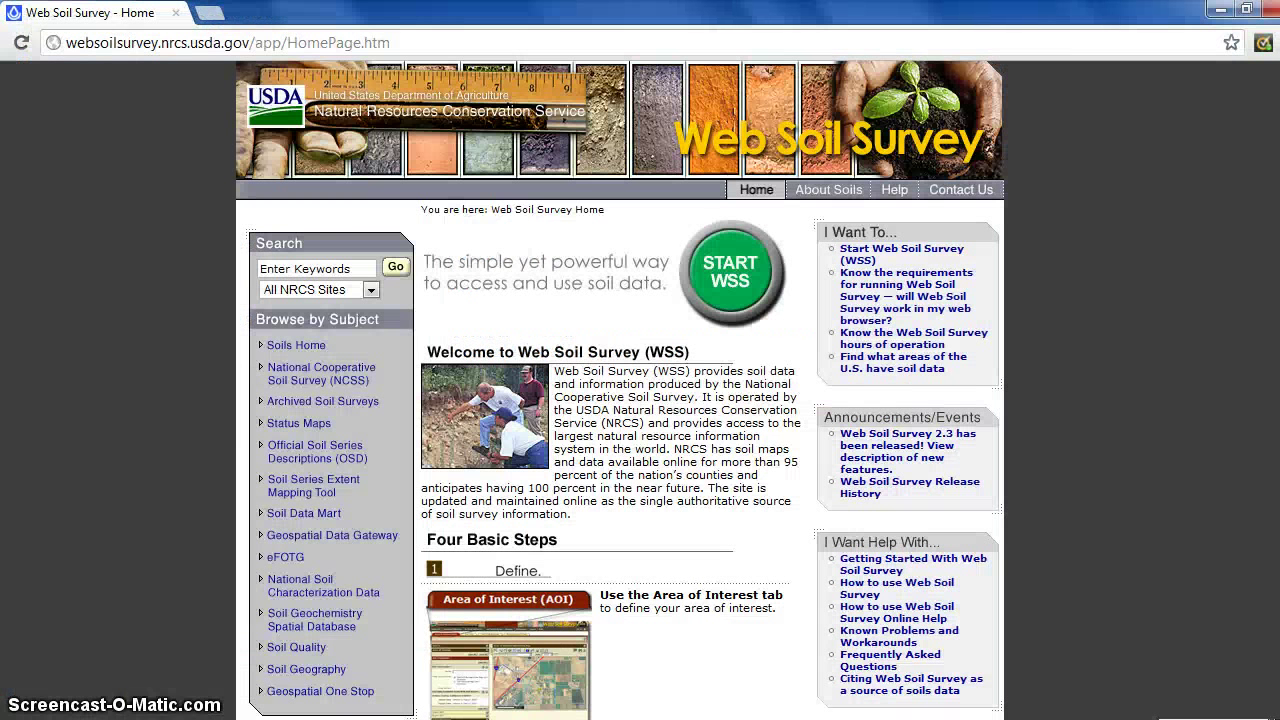
- Search the web for "us soil maps" in a new tab, open the Web Soil Survey result, and close the duplicate page
left_click(720, 270)
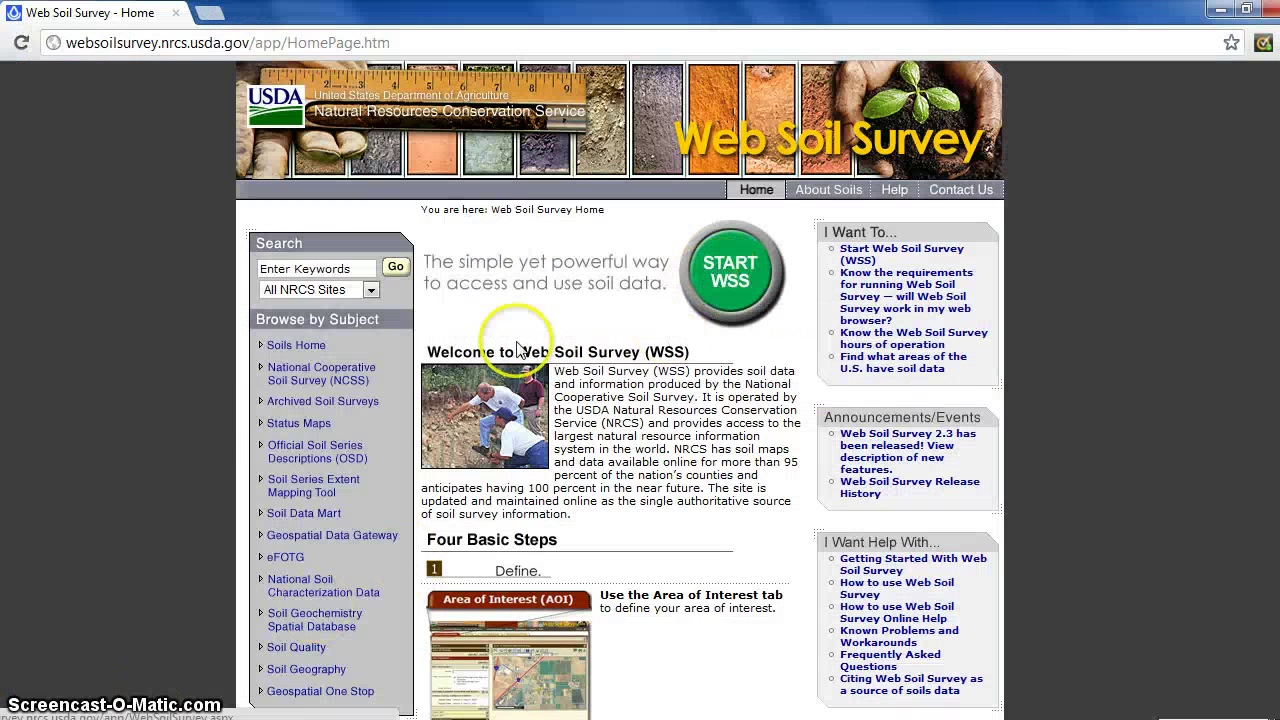
left_click(235, 43)
left_click(209, 13)
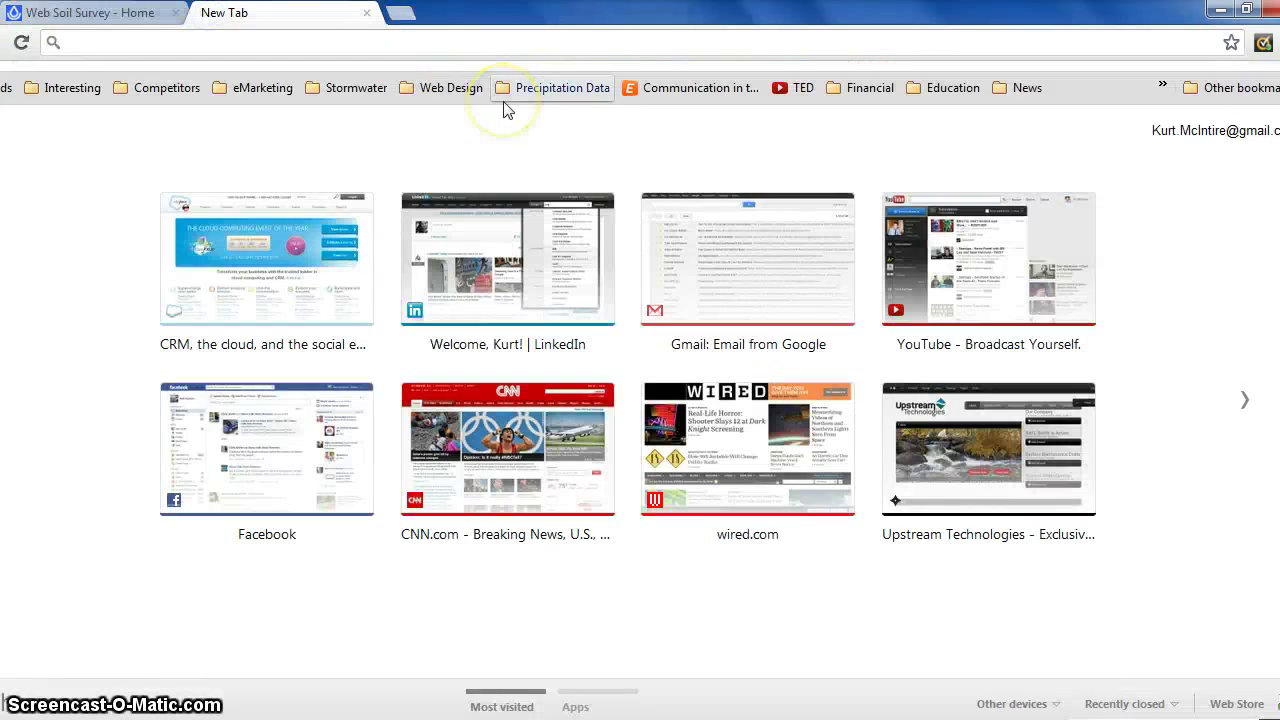
type("us soil maps")
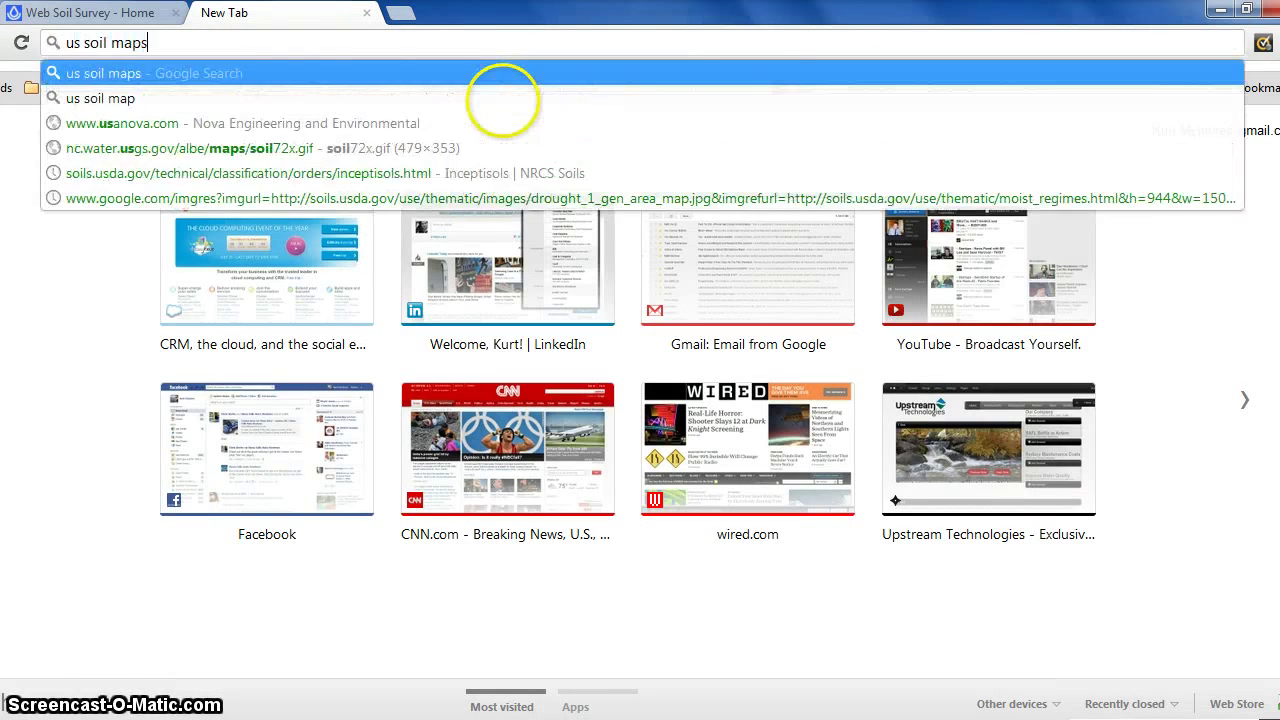
key("Return")
left_click(230, 238)
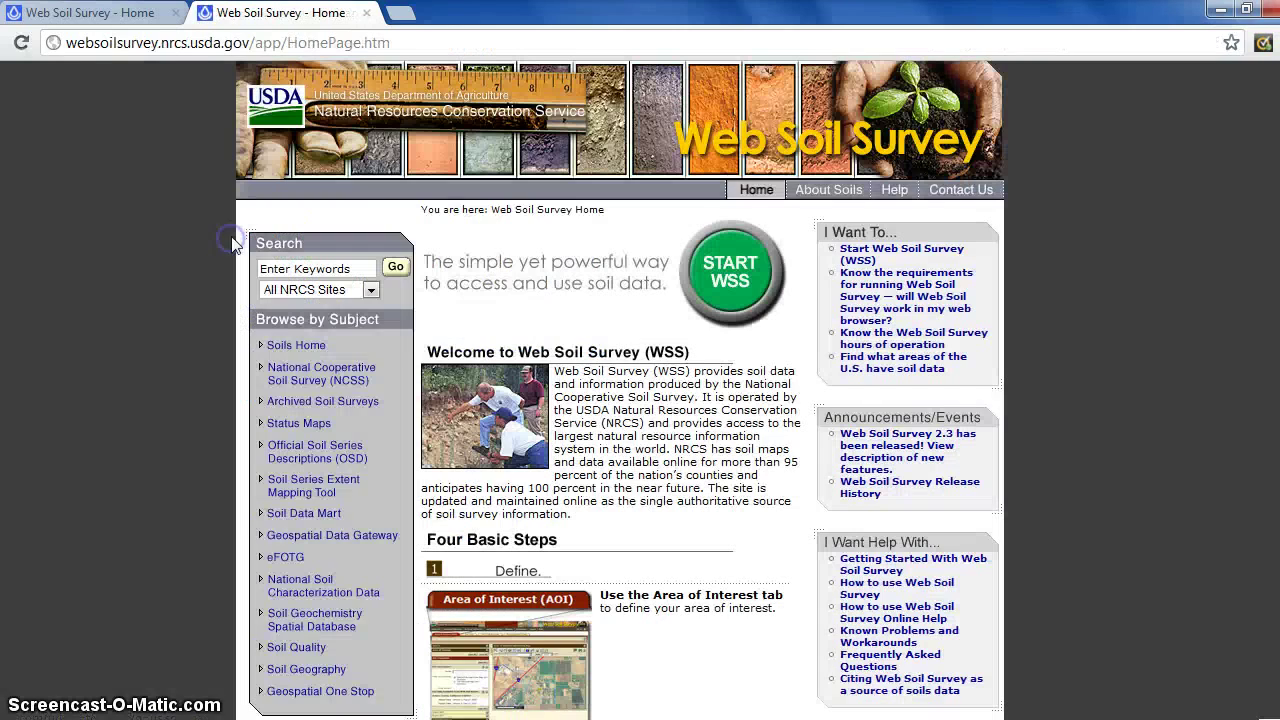
left_click(175, 13)
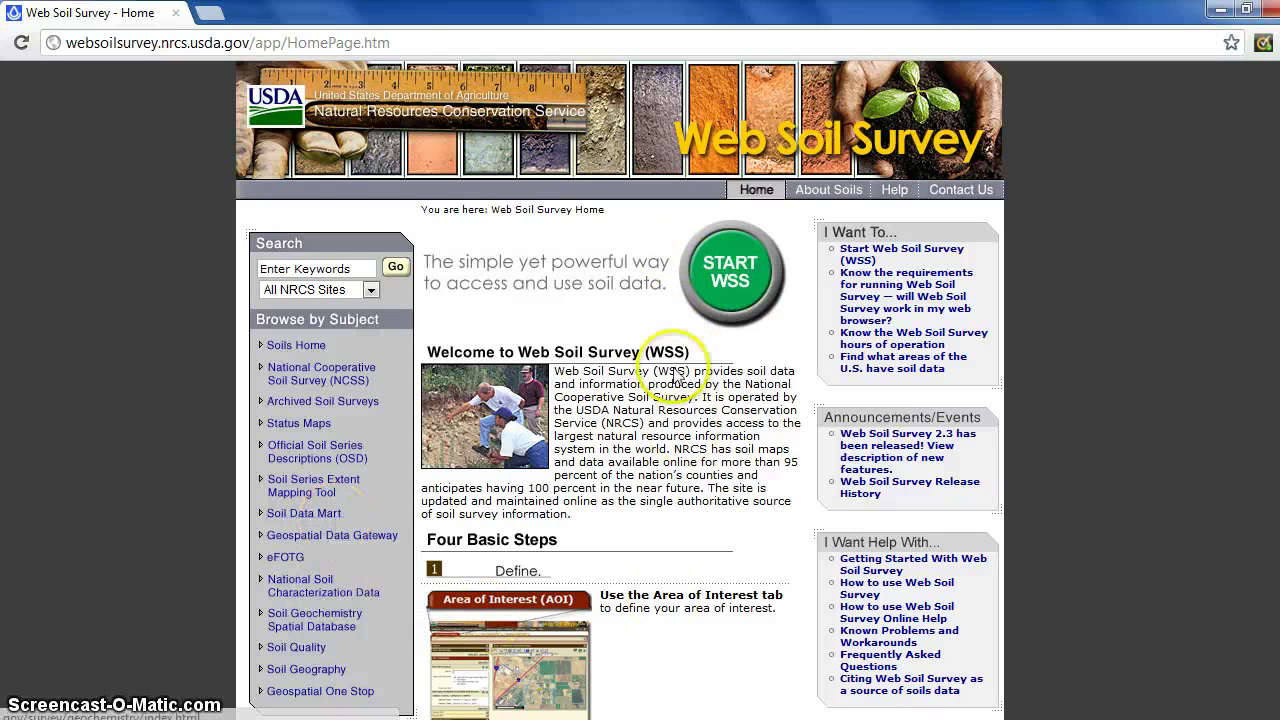
- Start the Web Soil Survey application and bring up its interactive Area of Interest map of the contiguous U.S
left_click(723, 290)
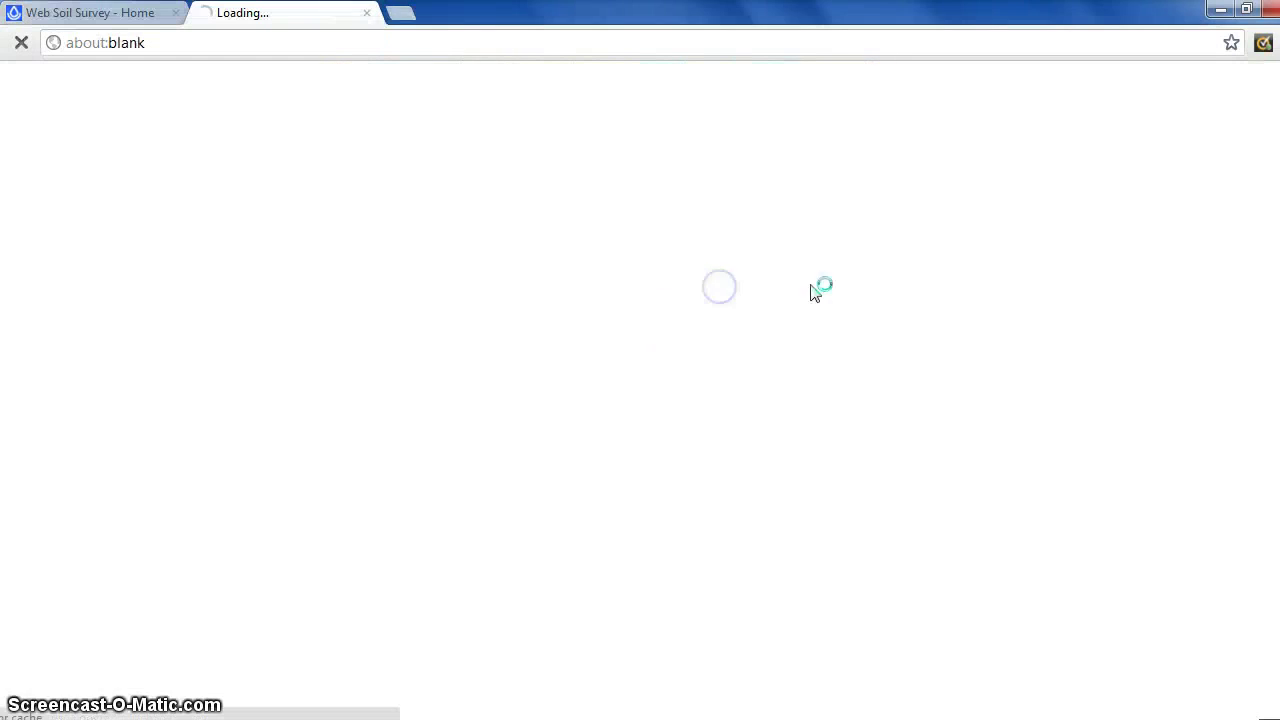
right_click(881, 280)
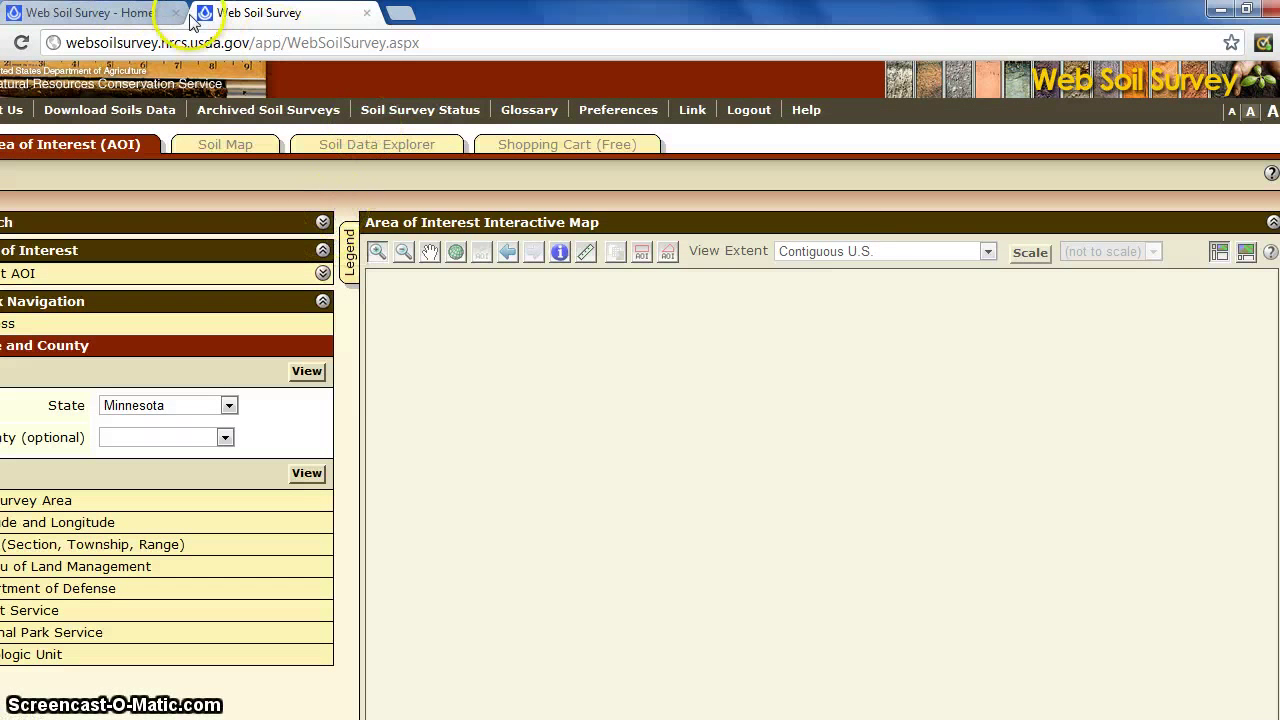
left_click(90, 12)
left_click(258, 12)
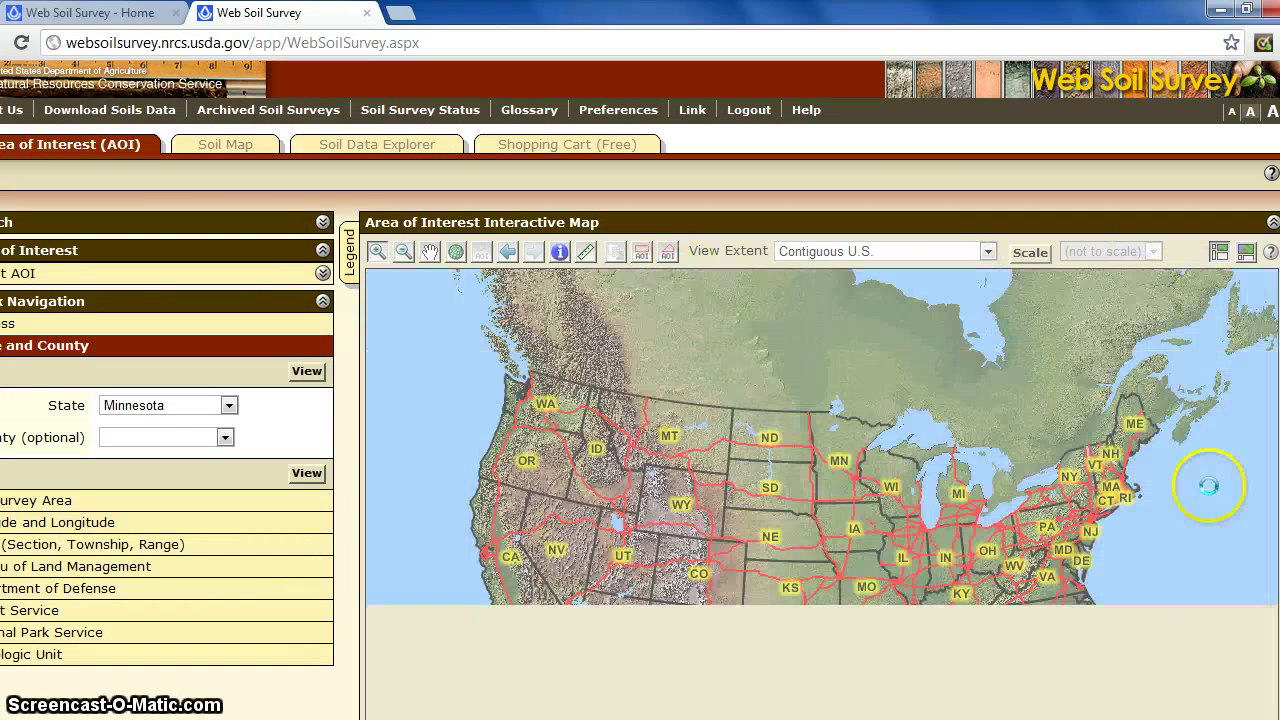
scroll(640, 400, "down", 3)
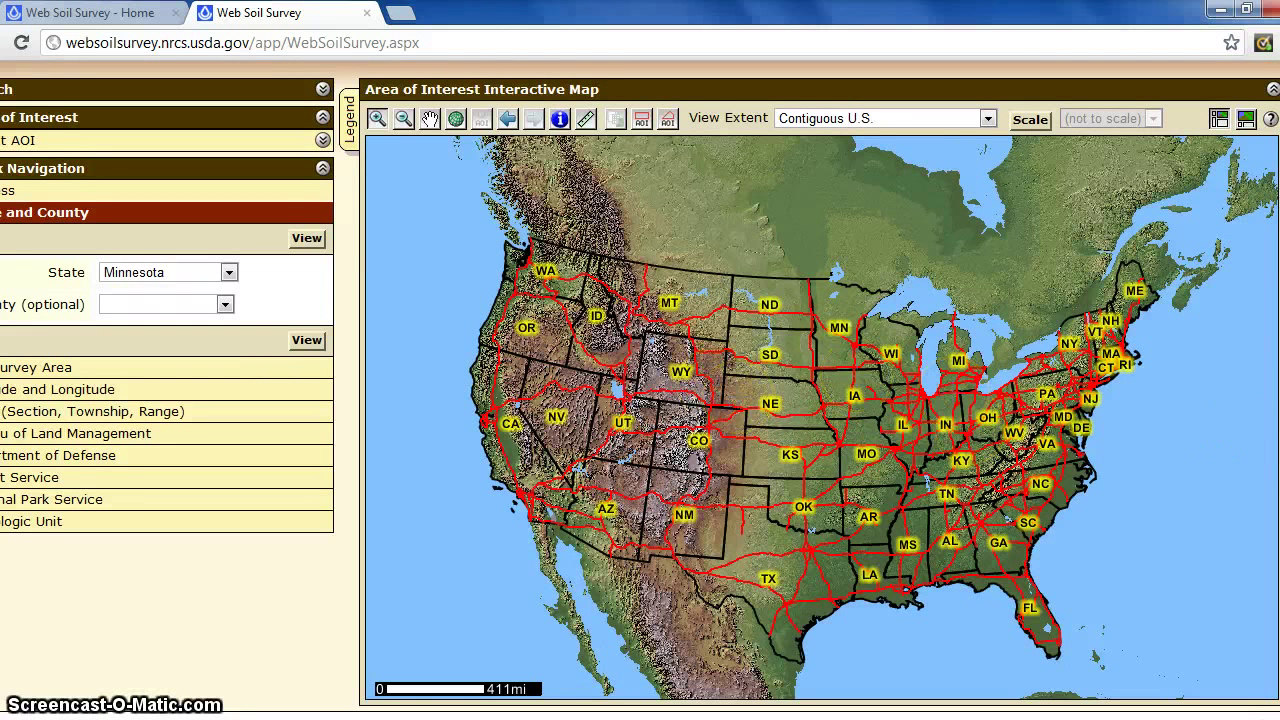
scroll(854, 457, "up", 1)
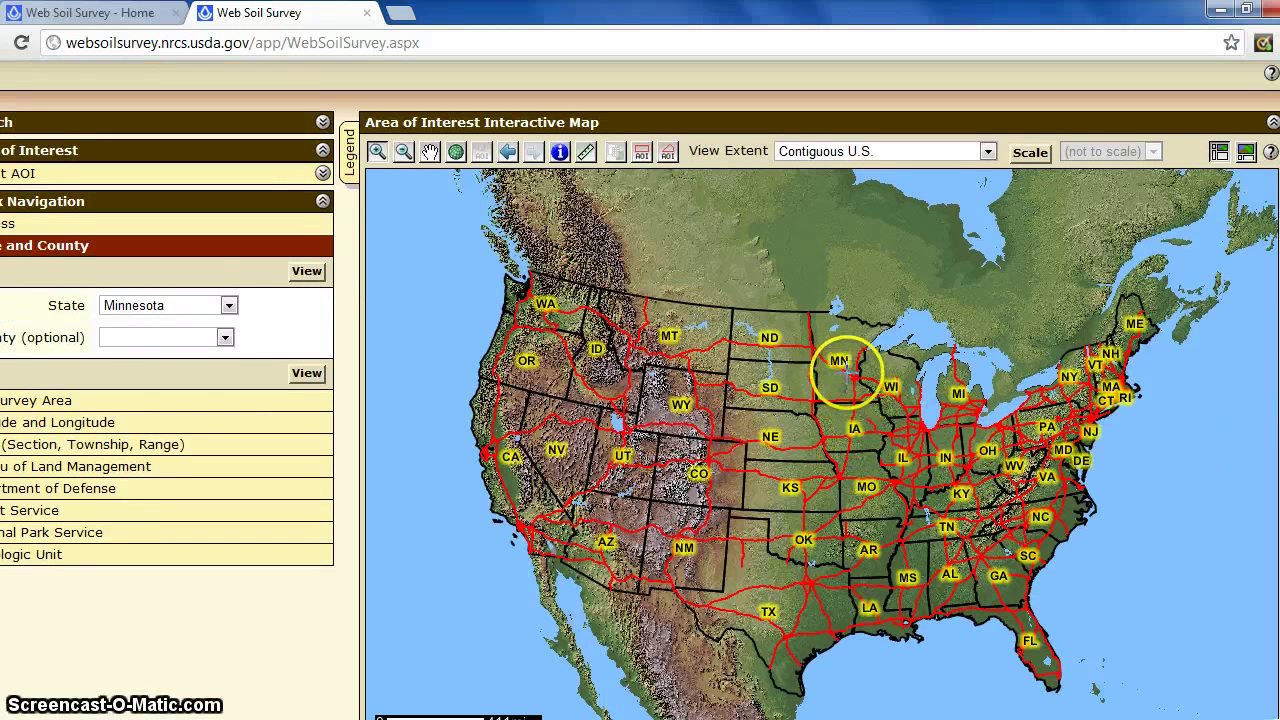
- Set the map navigation to Hennepin county in Minnesota and display that county on the interactive map
double_click(229, 308)
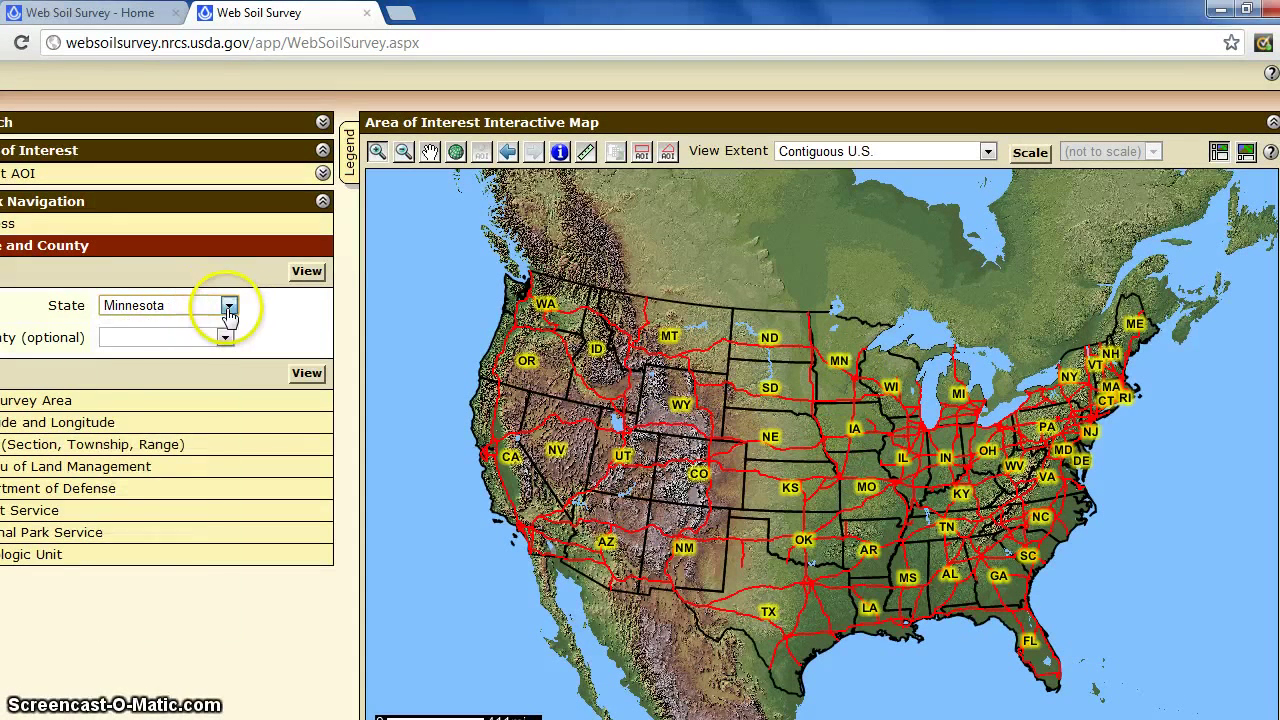
left_click(225, 337)
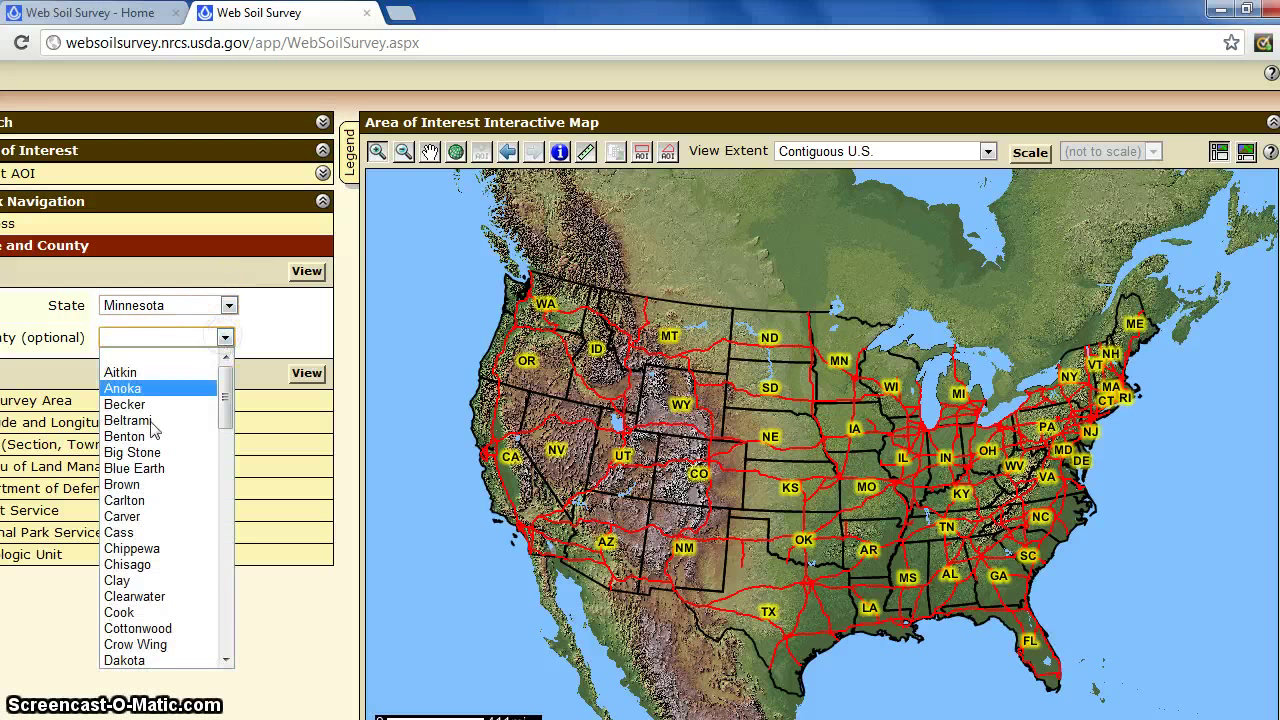
scroll(183, 530, "down", 4)
scroll(183, 530, "down", 4)
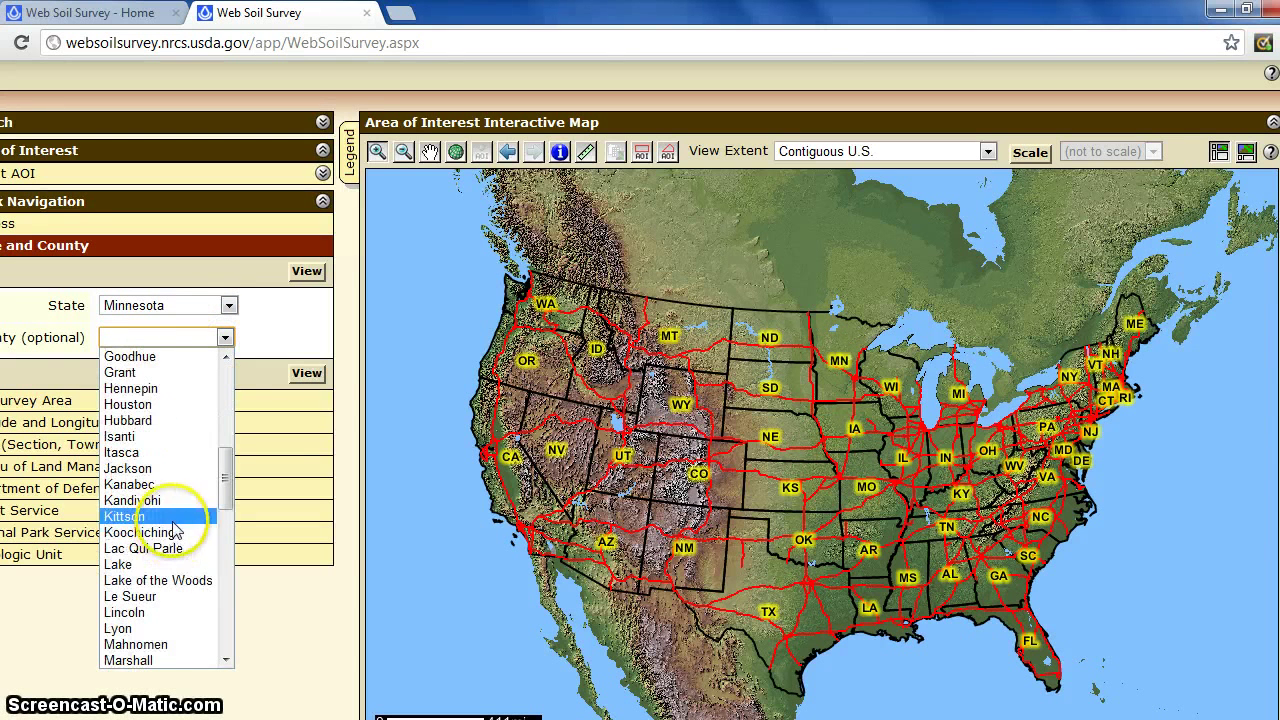
left_click(165, 388)
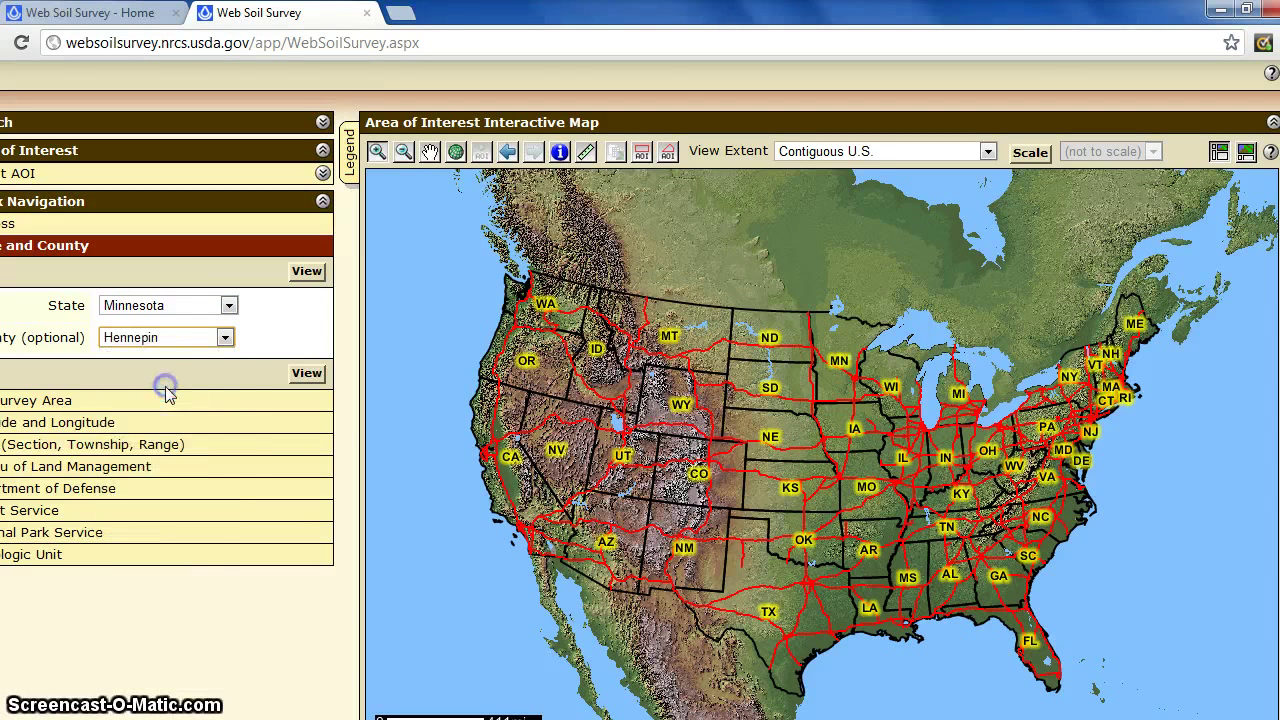
left_click(307, 271)
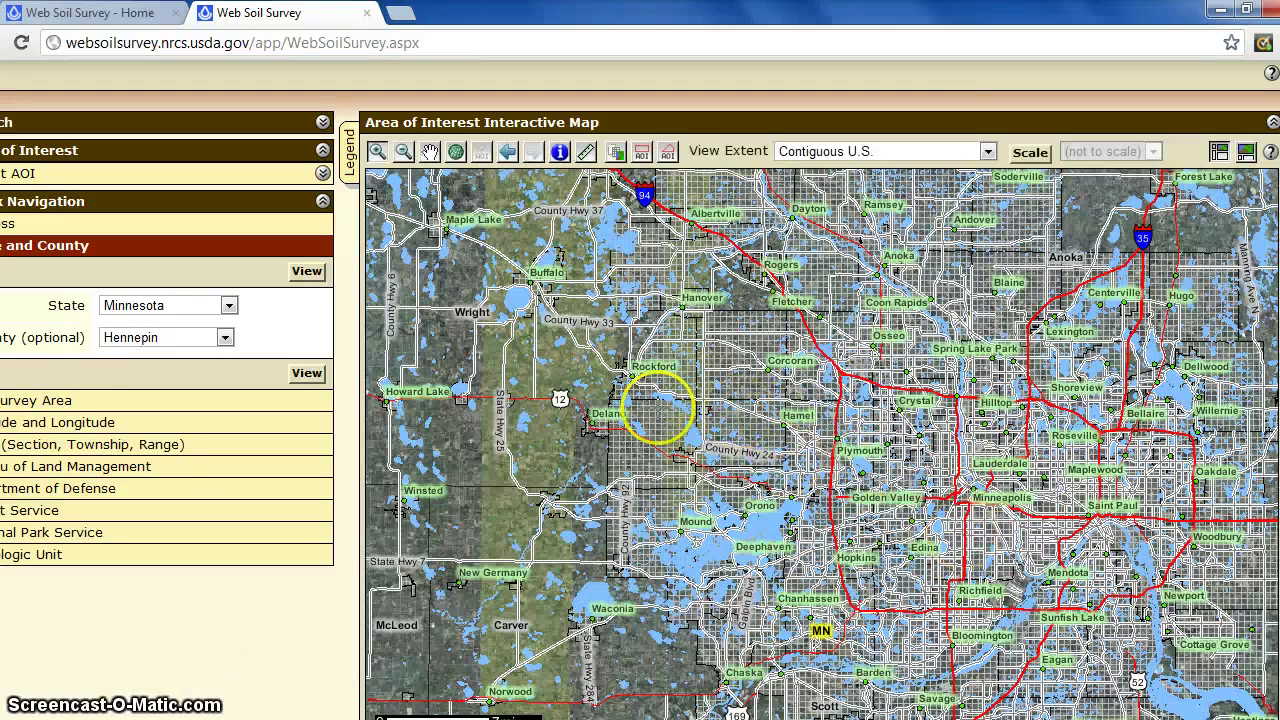
mouse_move(1279, 300)
left_mouse_down()
mouse_move(1279, 318)
mouse_move(1279, 304)
left_mouse_up()
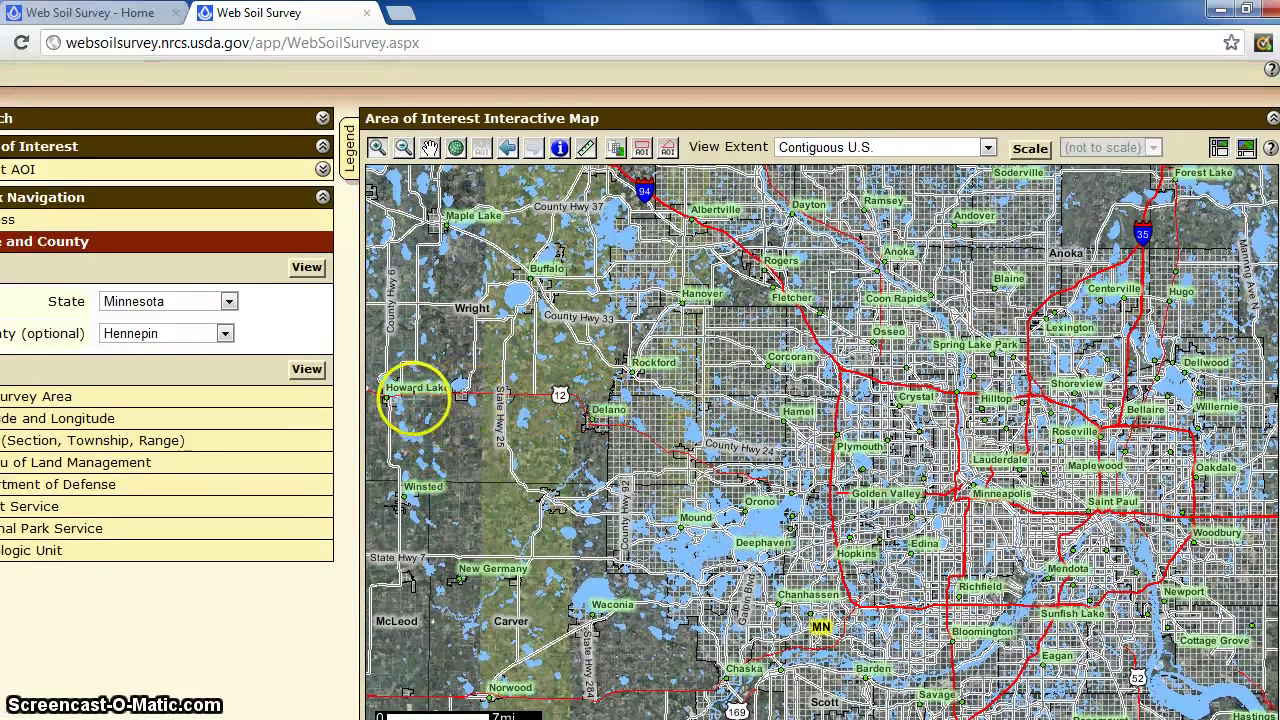
- Draw a polygon area of interest southeast of Howard Lake, bounded by Grover Ave, 70th St, the Gowan Ave corner and the small lake's north shore
left_click(449, 425)
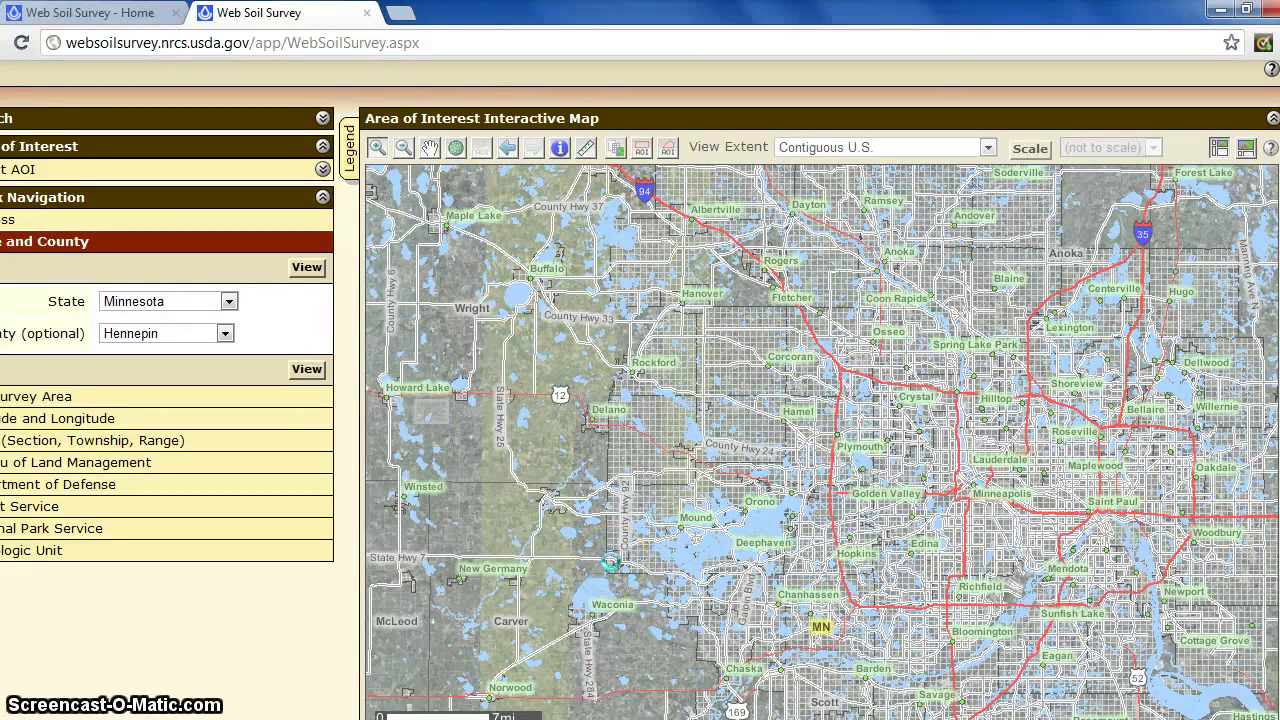
left_click(610, 562)
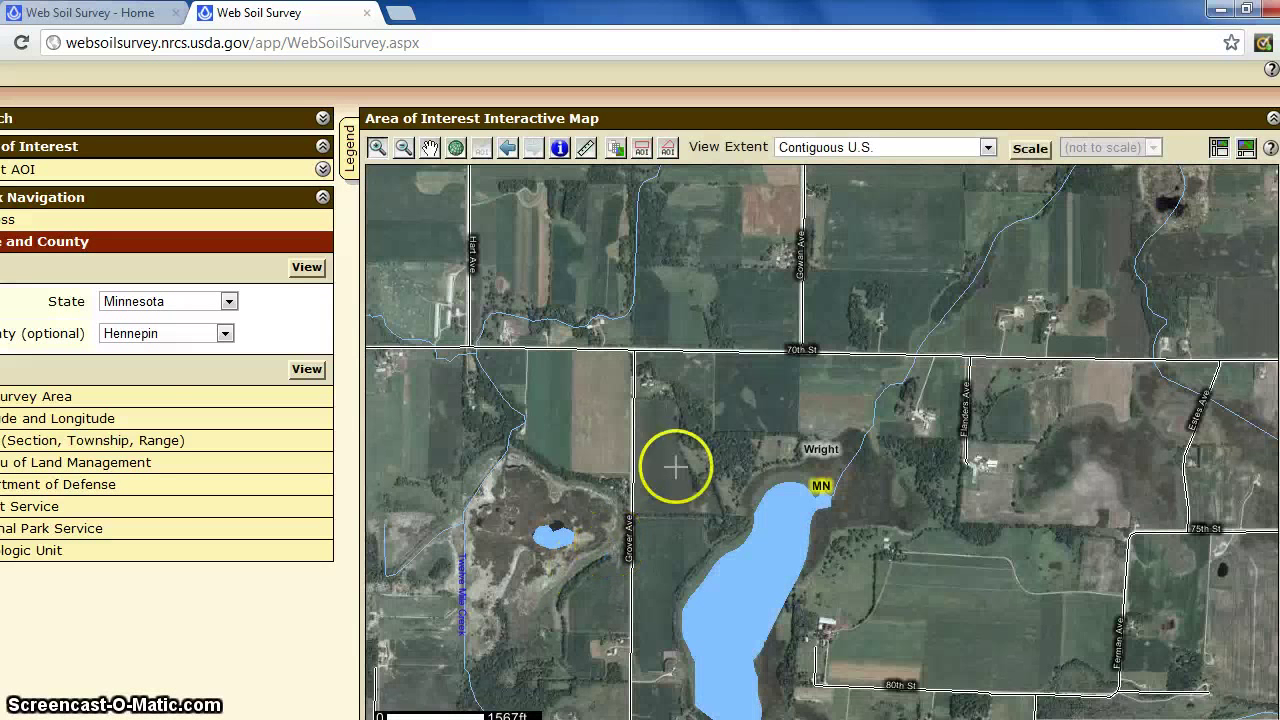
scroll(675, 465, "down", 1)
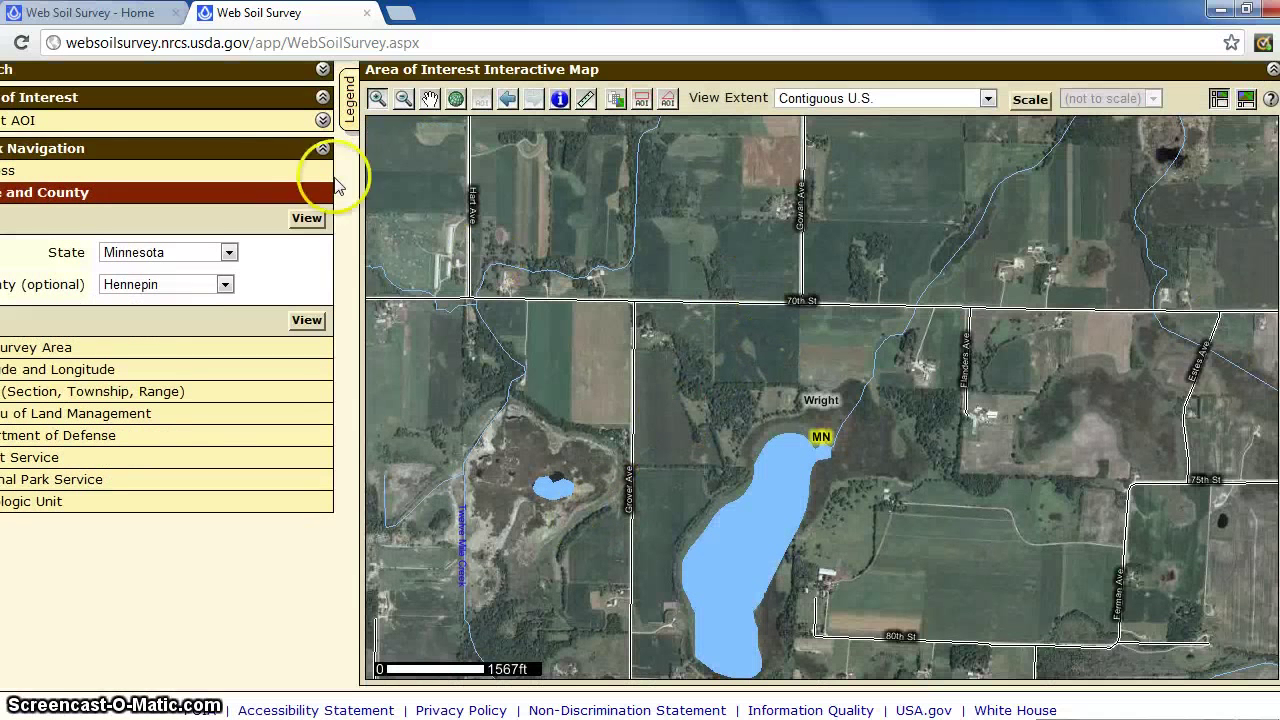
left_click(664, 102)
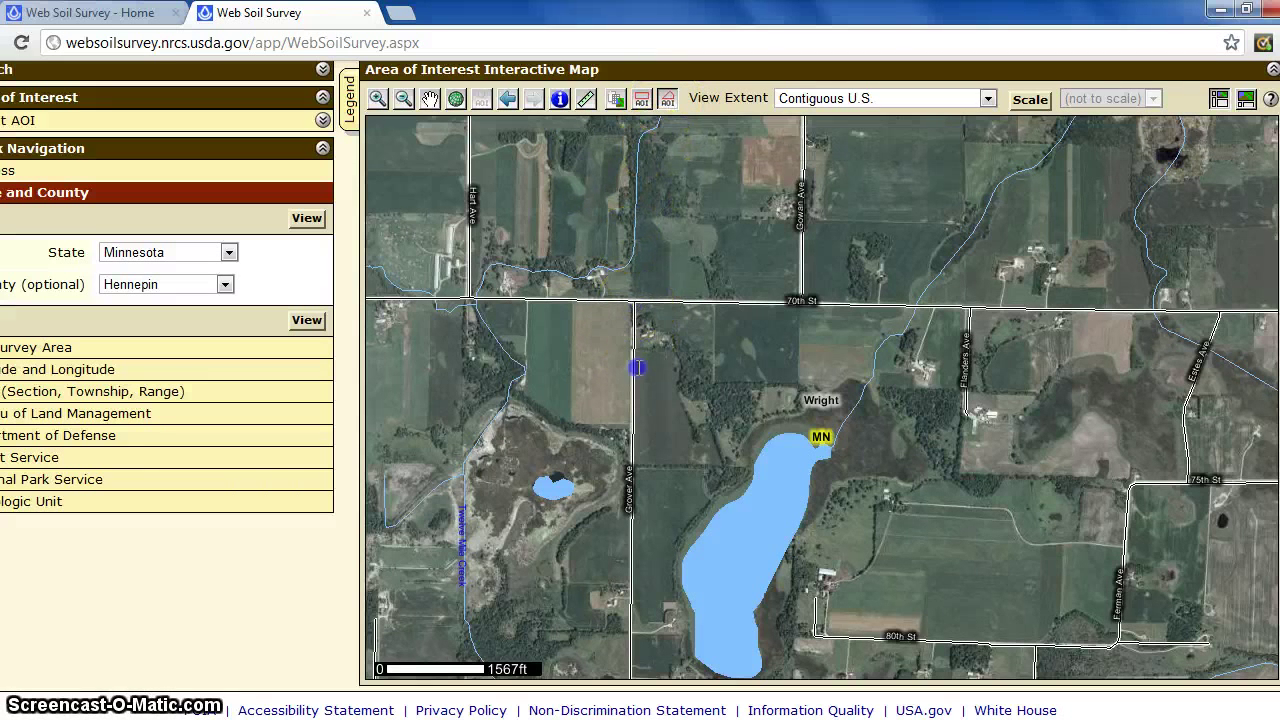
left_click(636, 326)
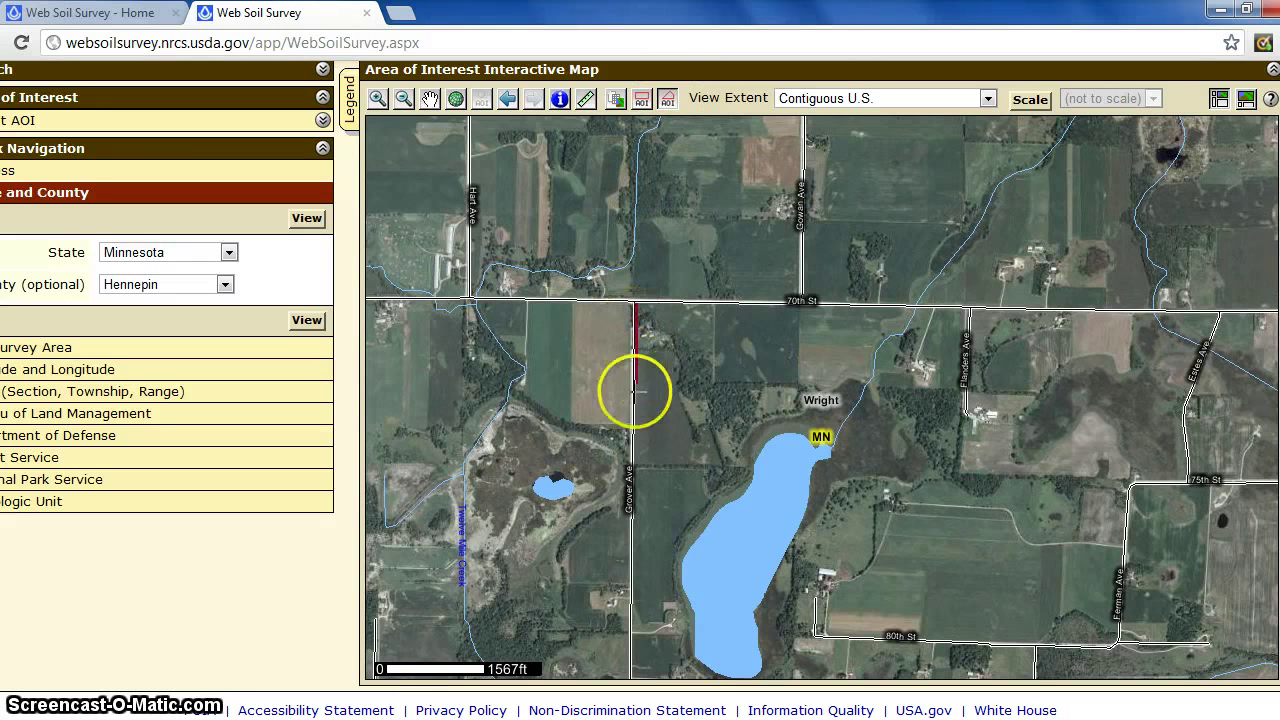
left_click(635, 465)
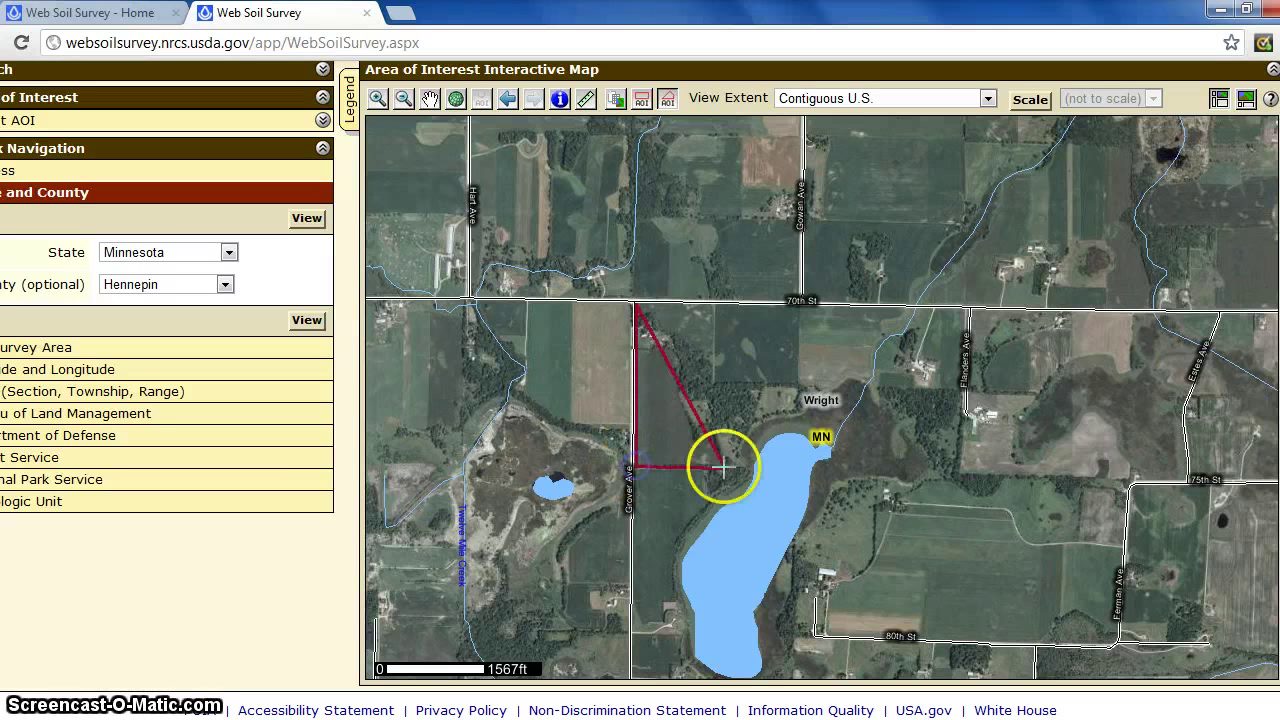
left_click(758, 467)
left_click(768, 438)
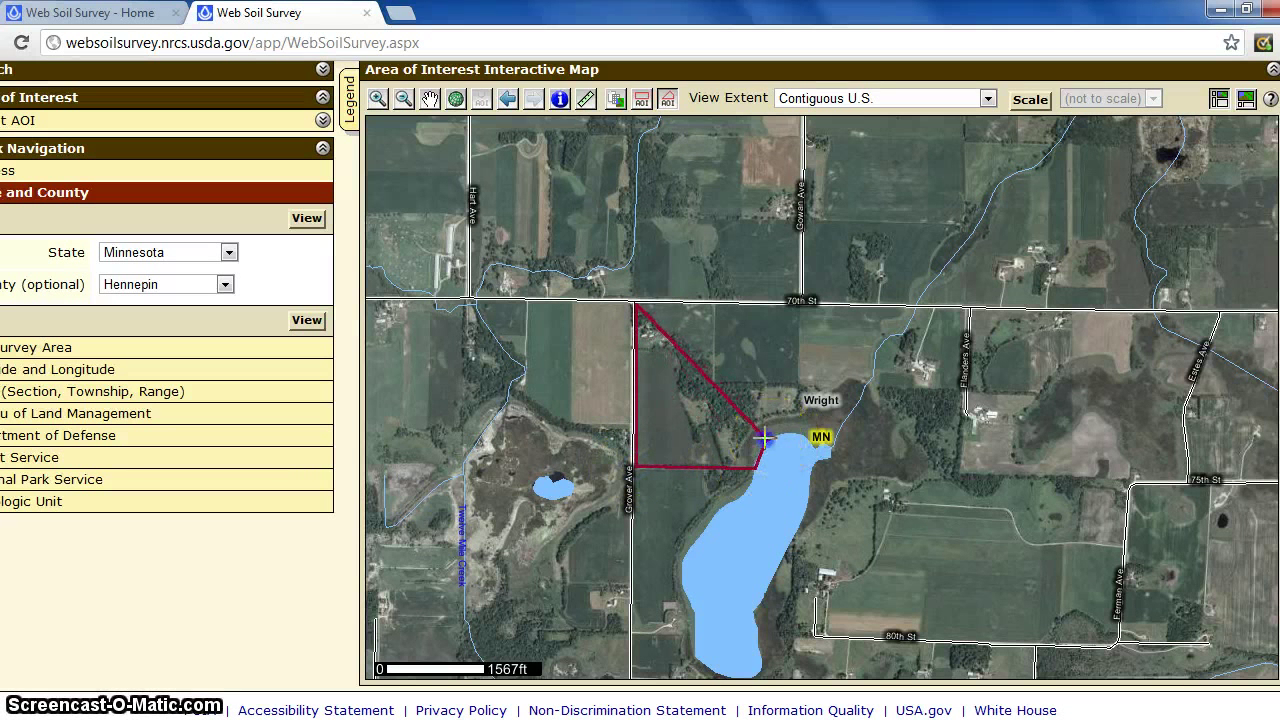
left_click(800, 432)
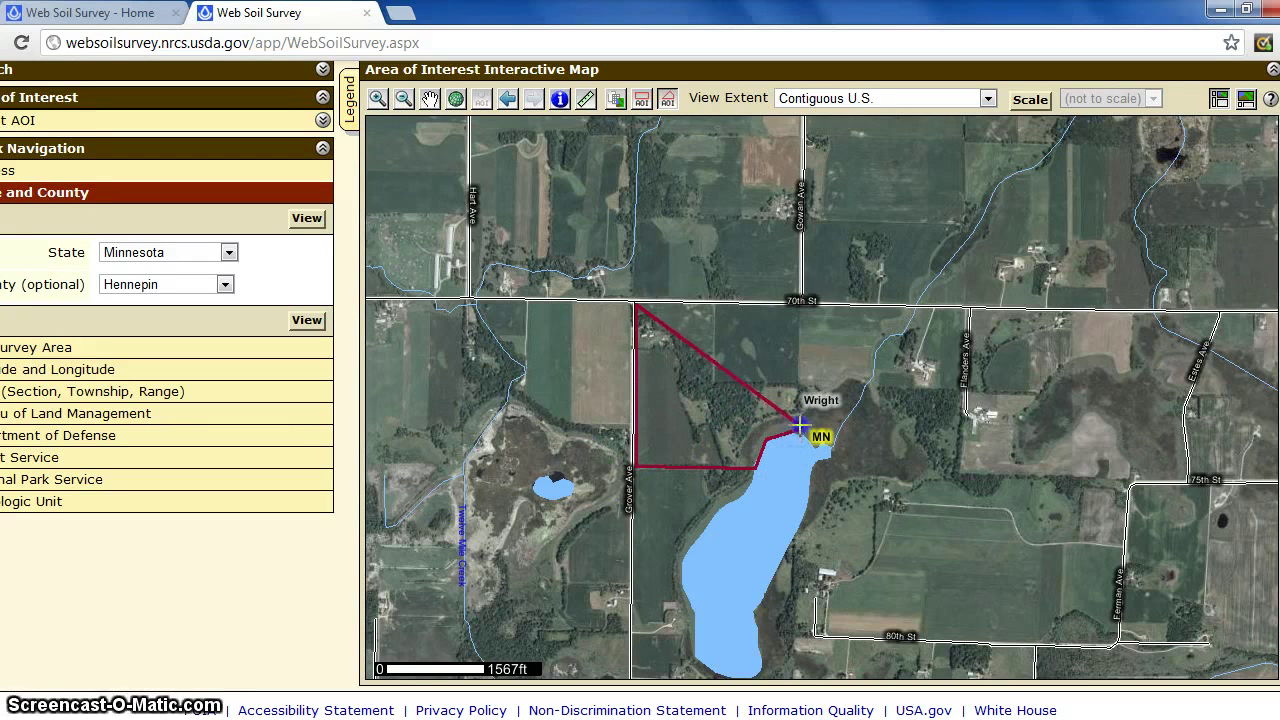
left_click(796, 312)
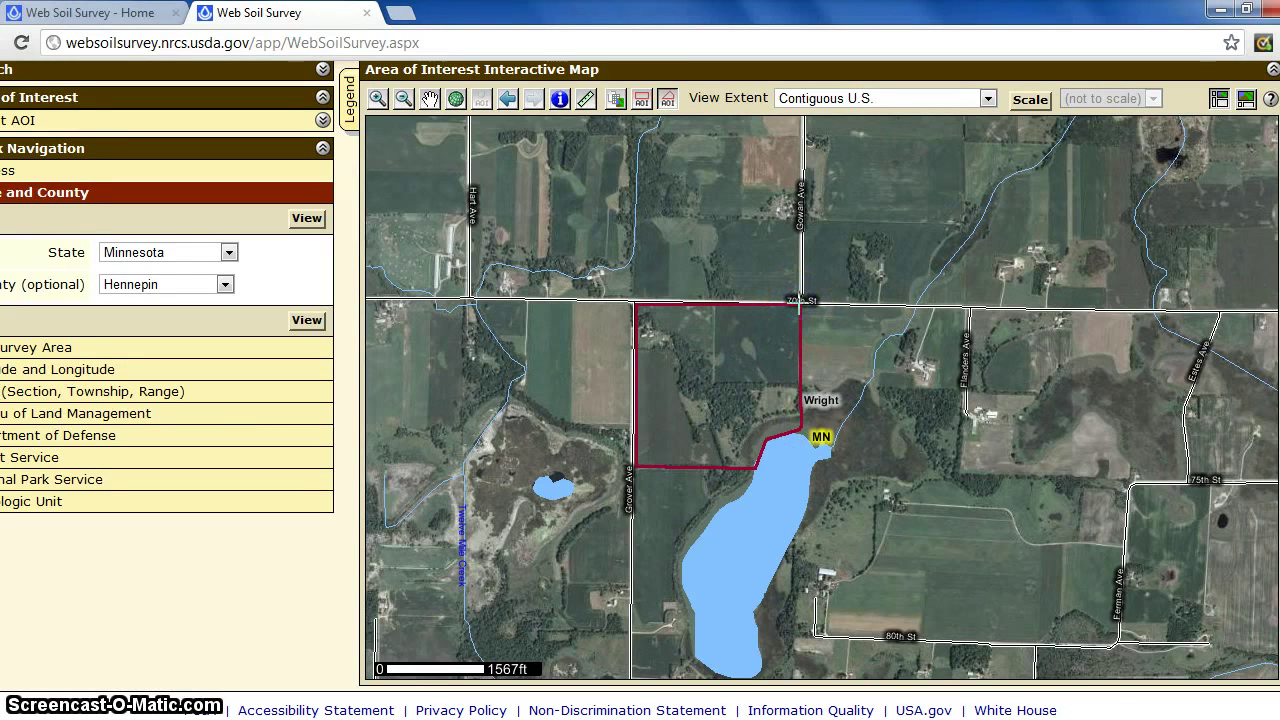
double_click(800, 302)
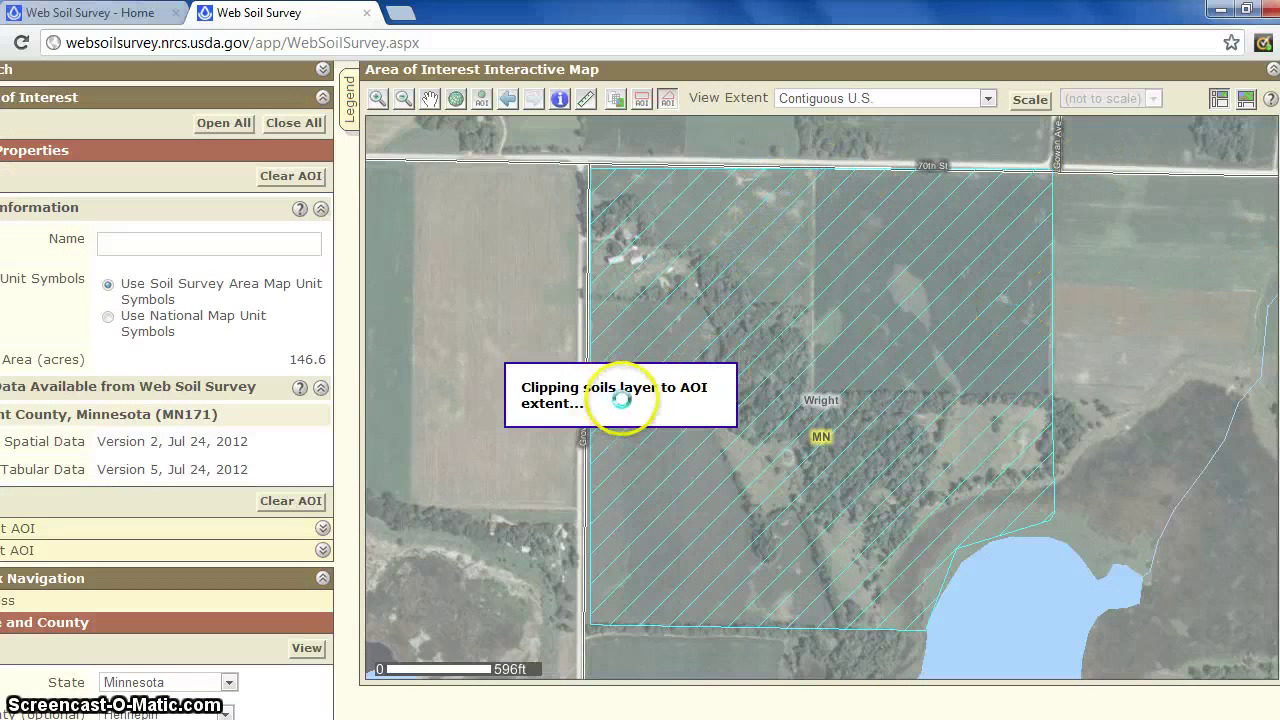
- Display the soil map of the defined area of interest with its map unit legend
scroll(132, 155, "up", 1)
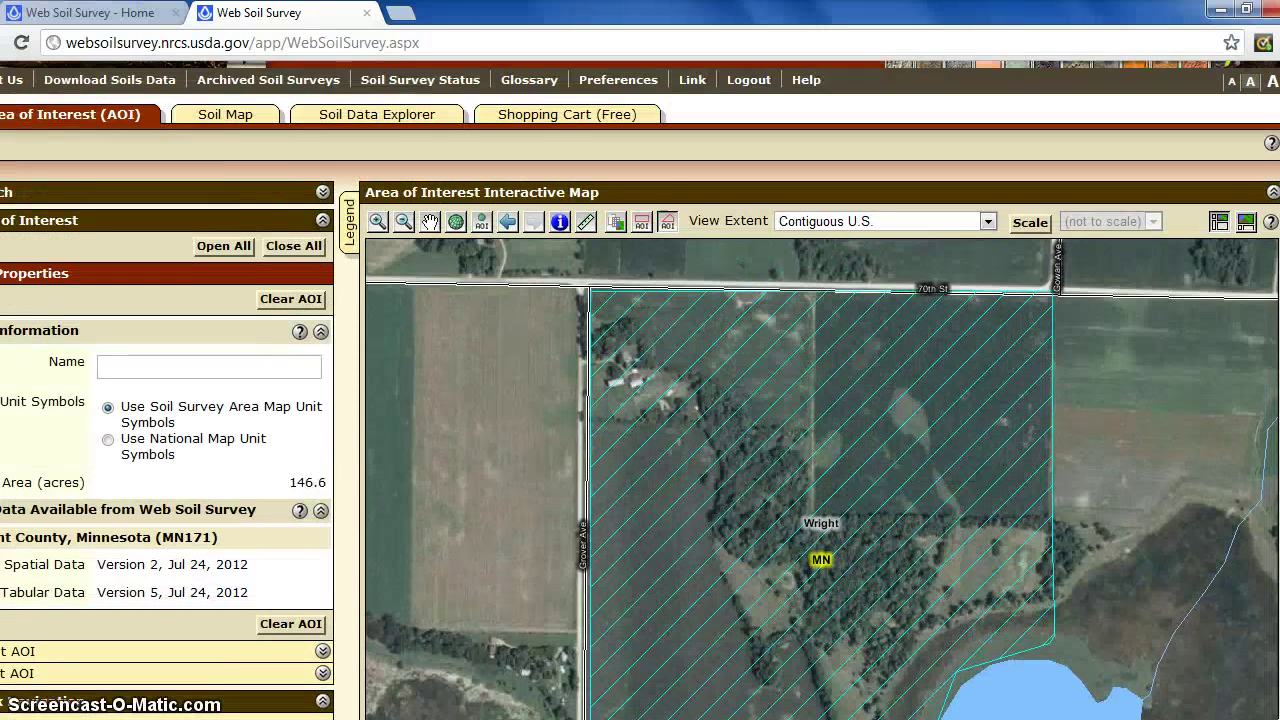
left_click(228, 116)
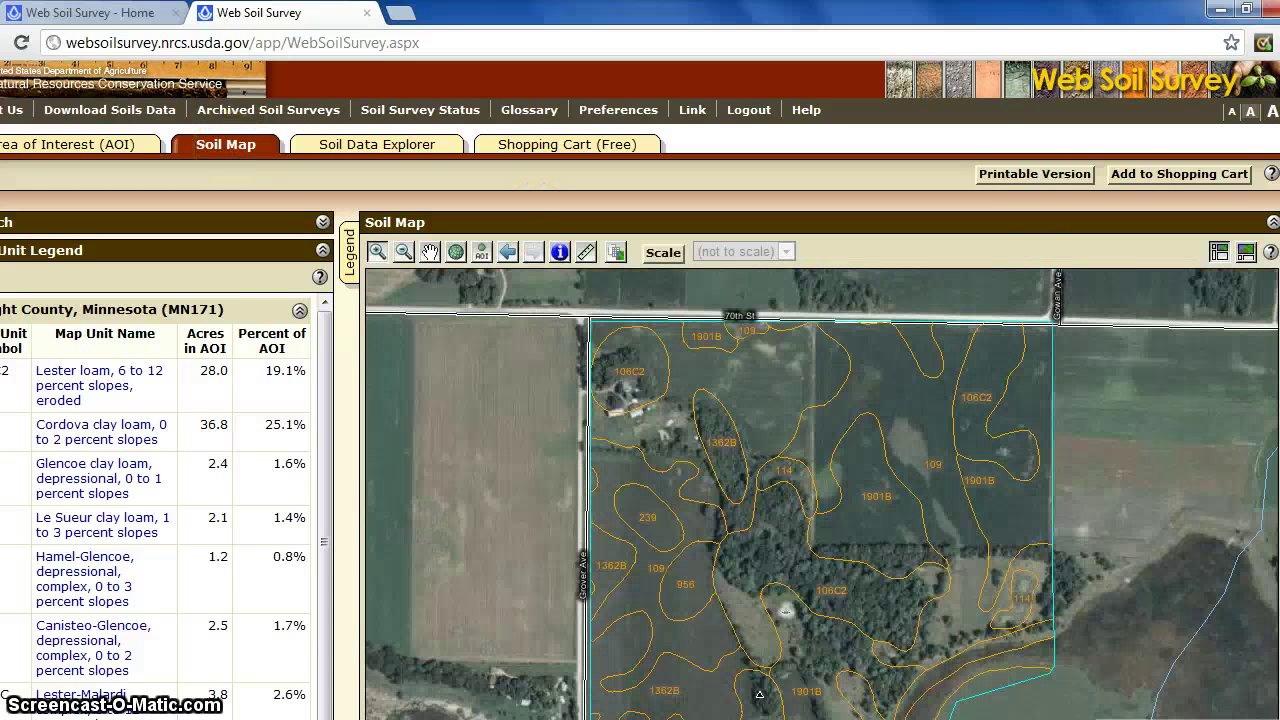
scroll(820, 450, "down", 1)
scroll(957, 366, "down", 1)
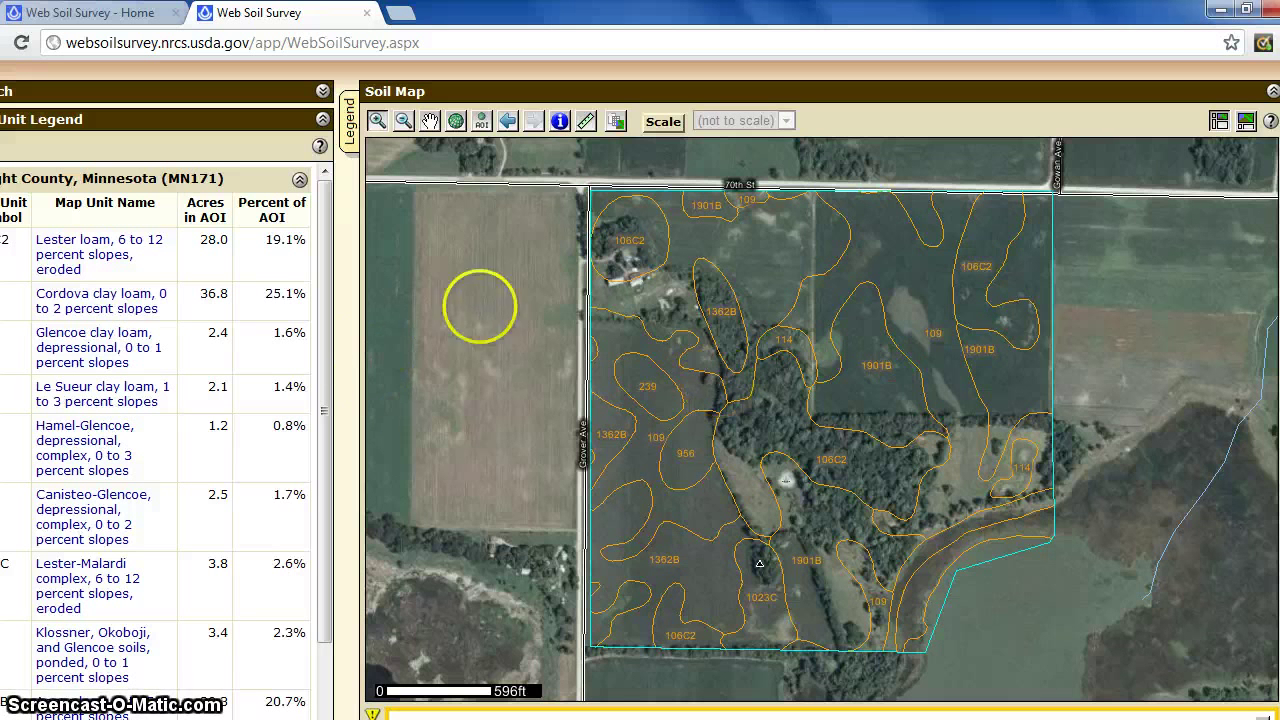
- Bring up the Soil Reports categories of the Soil Data Explorer and restore and widen the browser window to fit the page
scroll(788, 285, "up", 1)
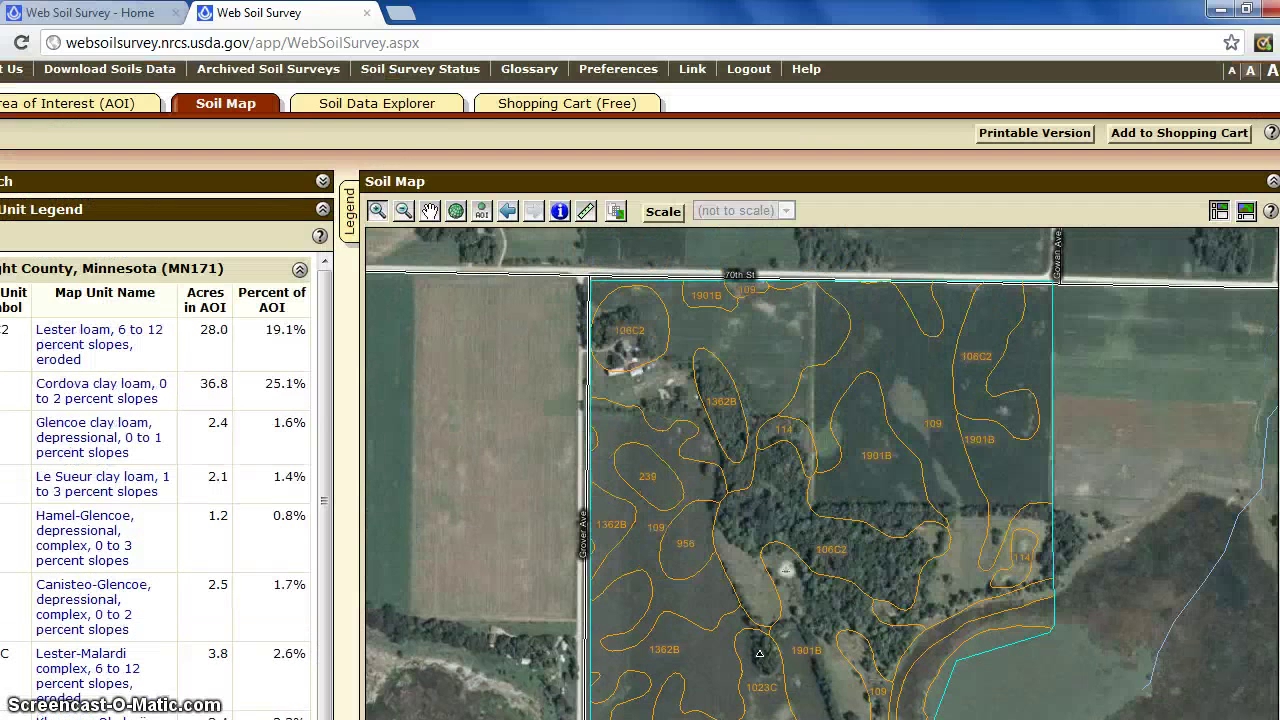
left_click(397, 106)
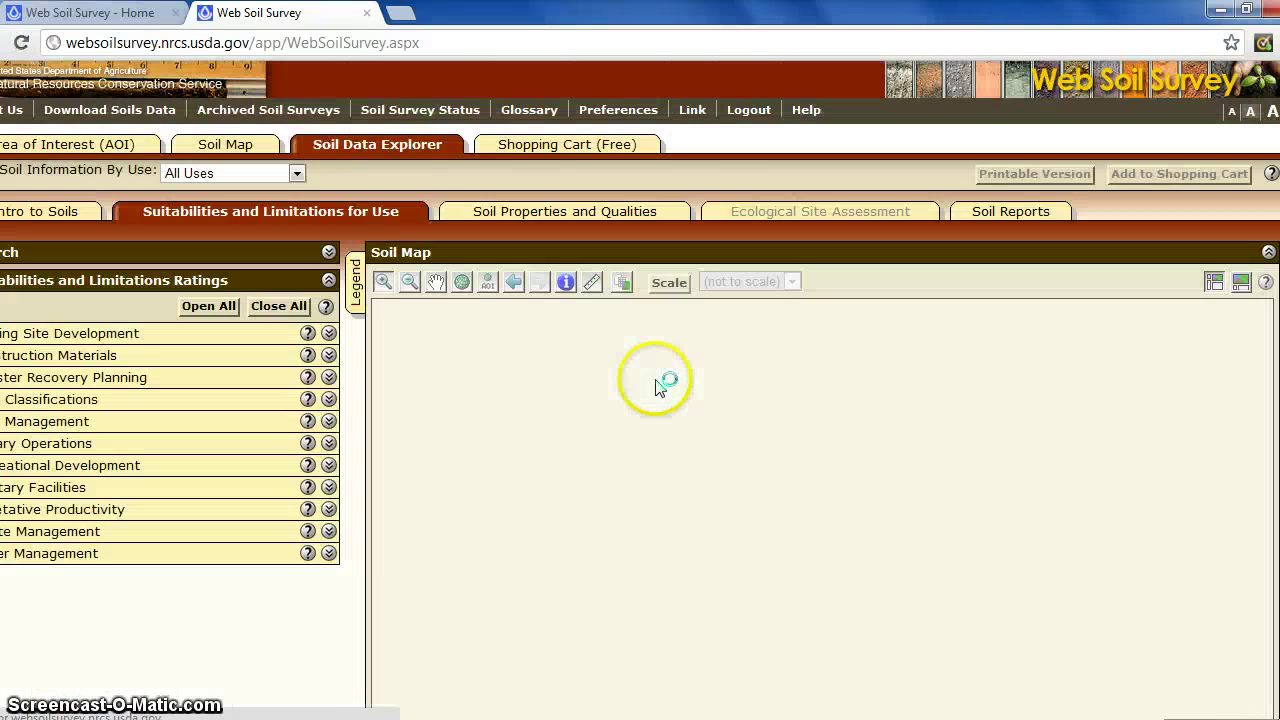
left_click(982, 214)
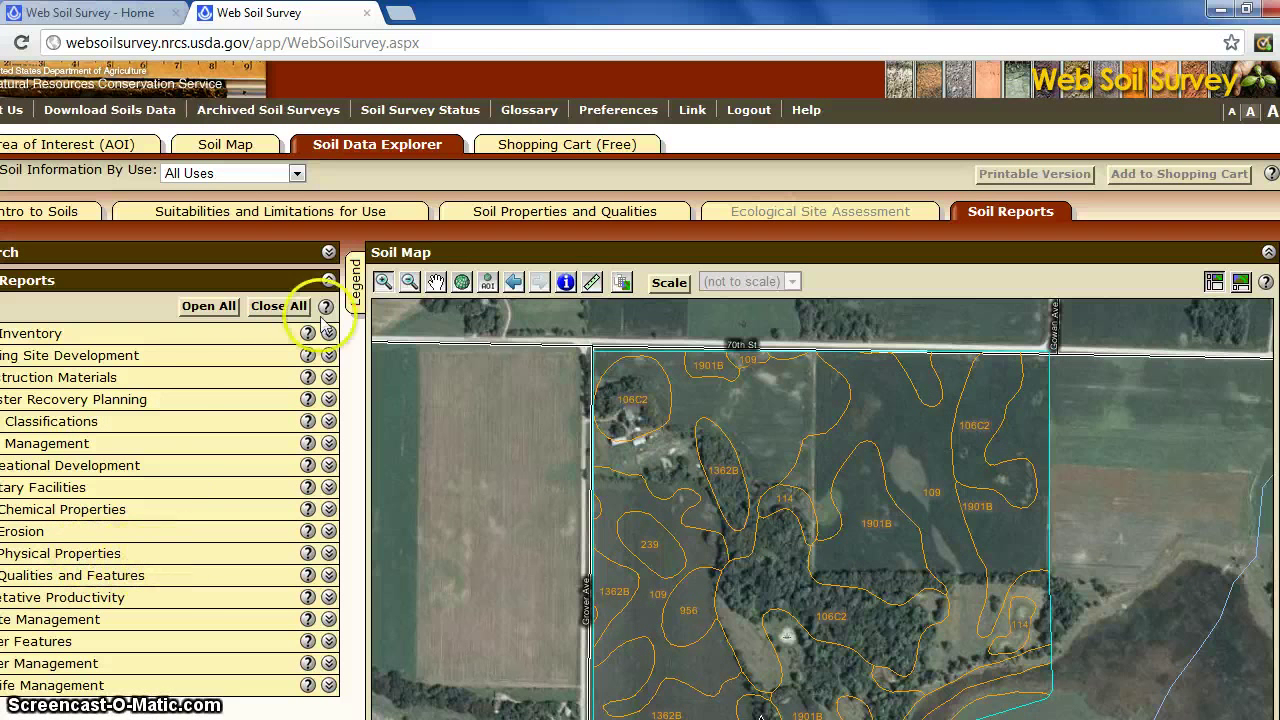
double_click(537, 14)
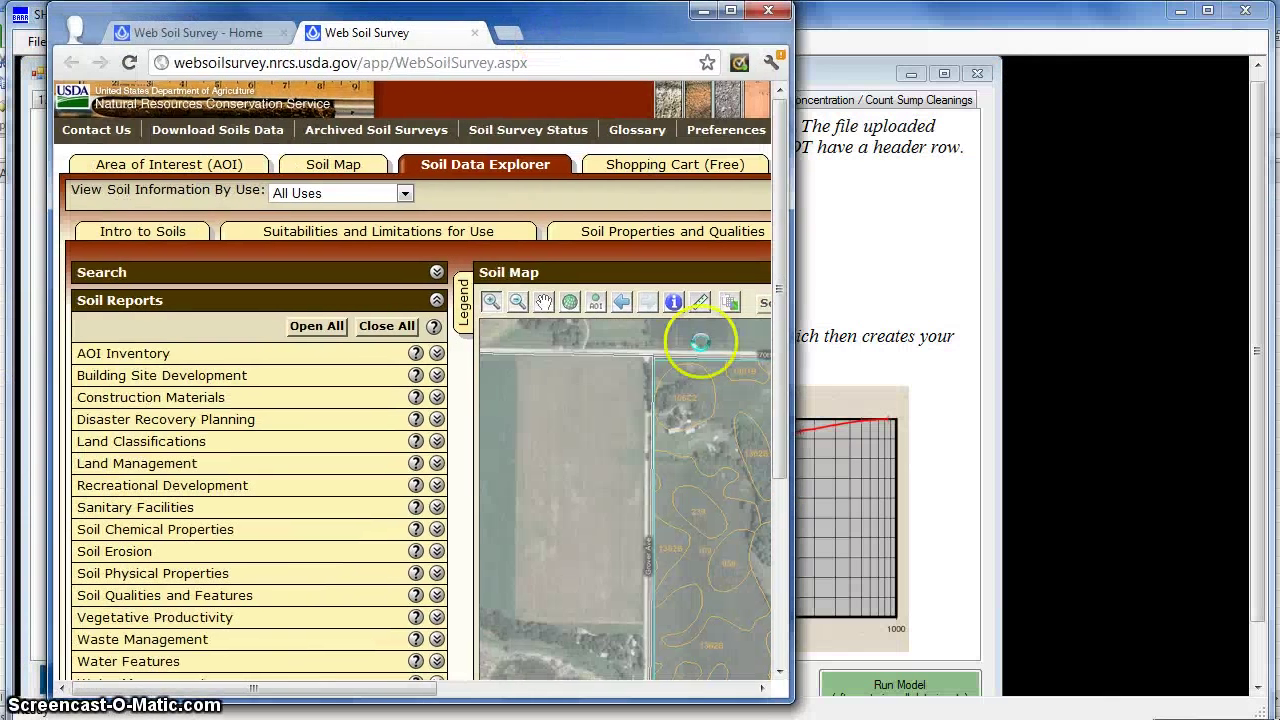
left_click_drag(796, 535, 1254, 517)
scroll(227, 595, "down", 2)
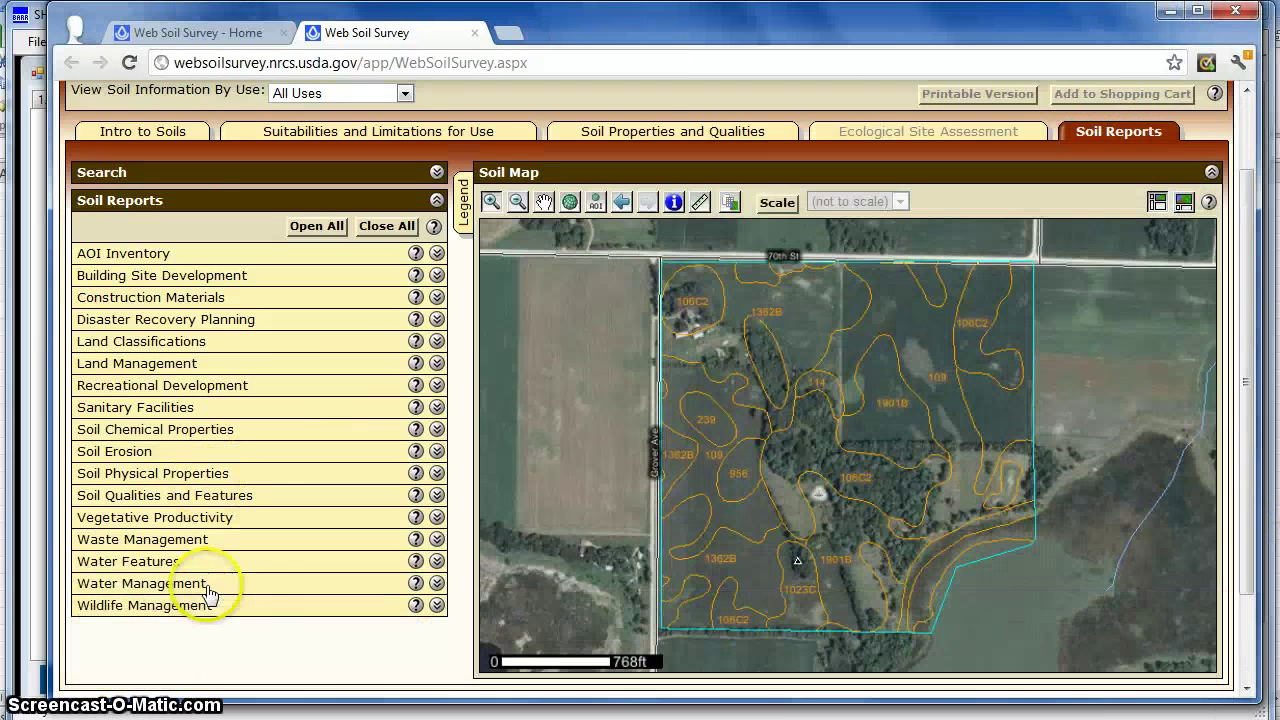
- Generate the Particle Size and Coarse Fragments report from the Soil Physical Properties category, without minor soils
left_click(157, 476)
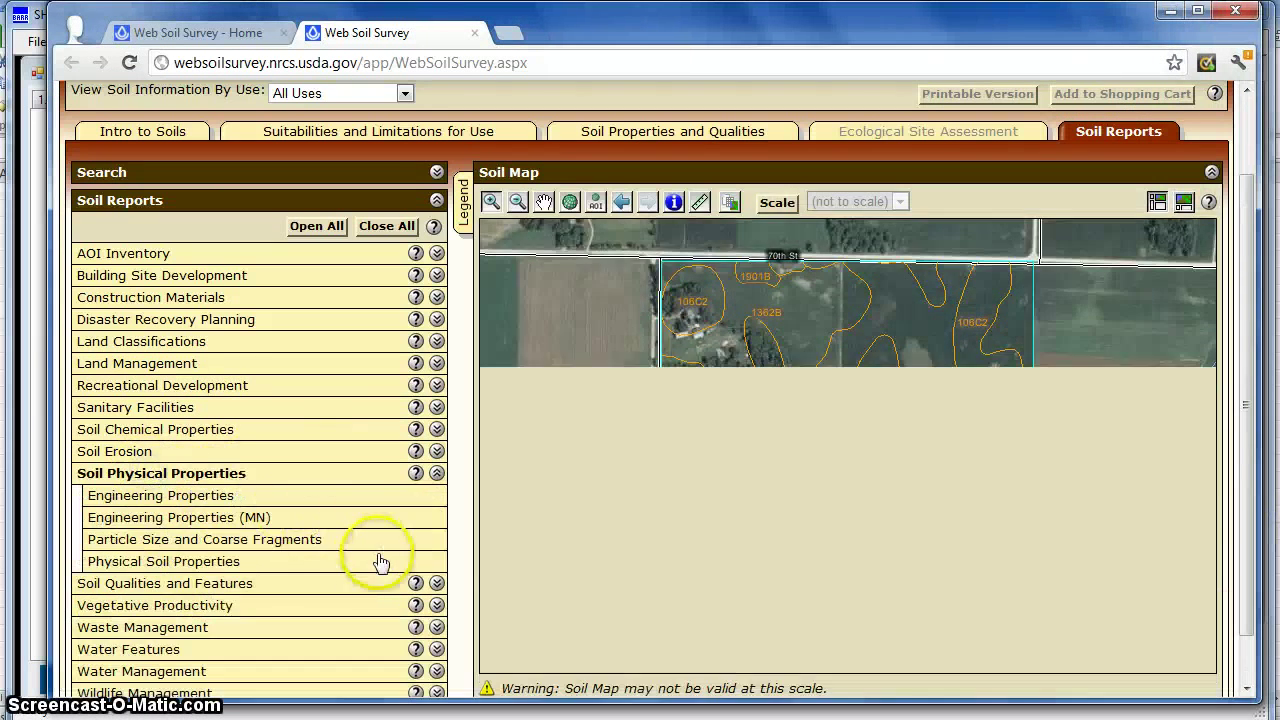
left_click(133, 545)
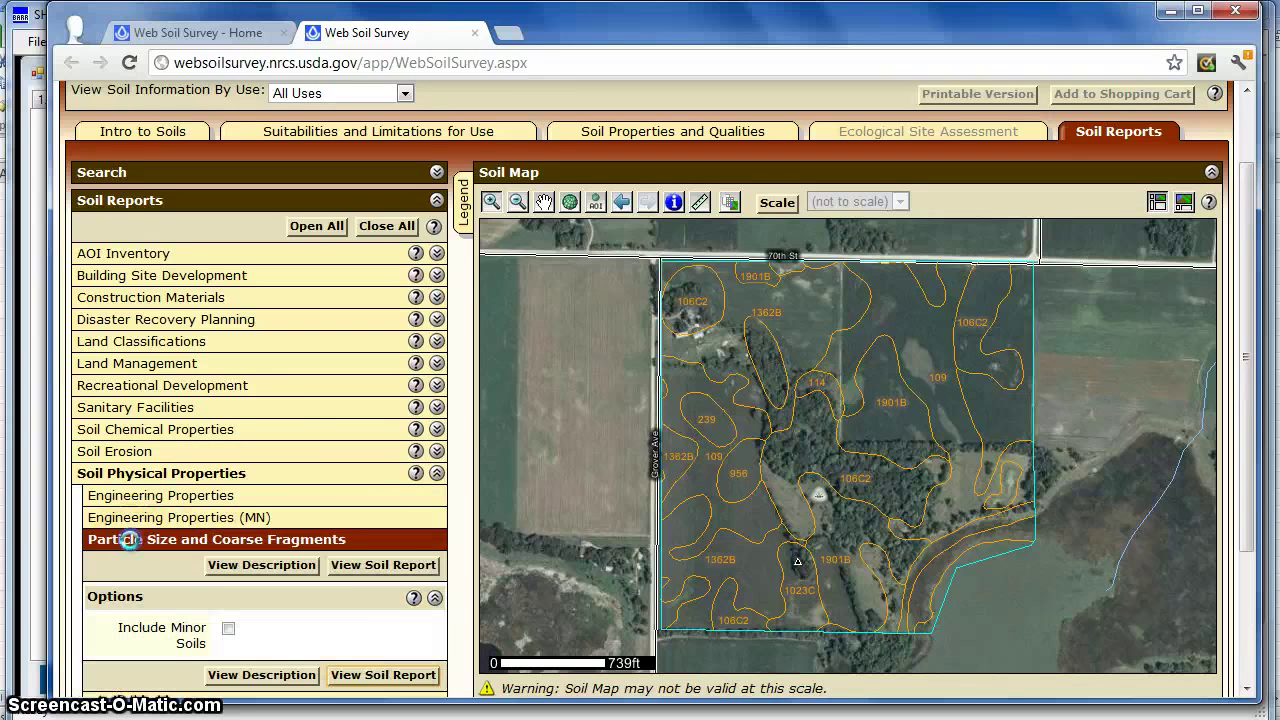
left_click(340, 568)
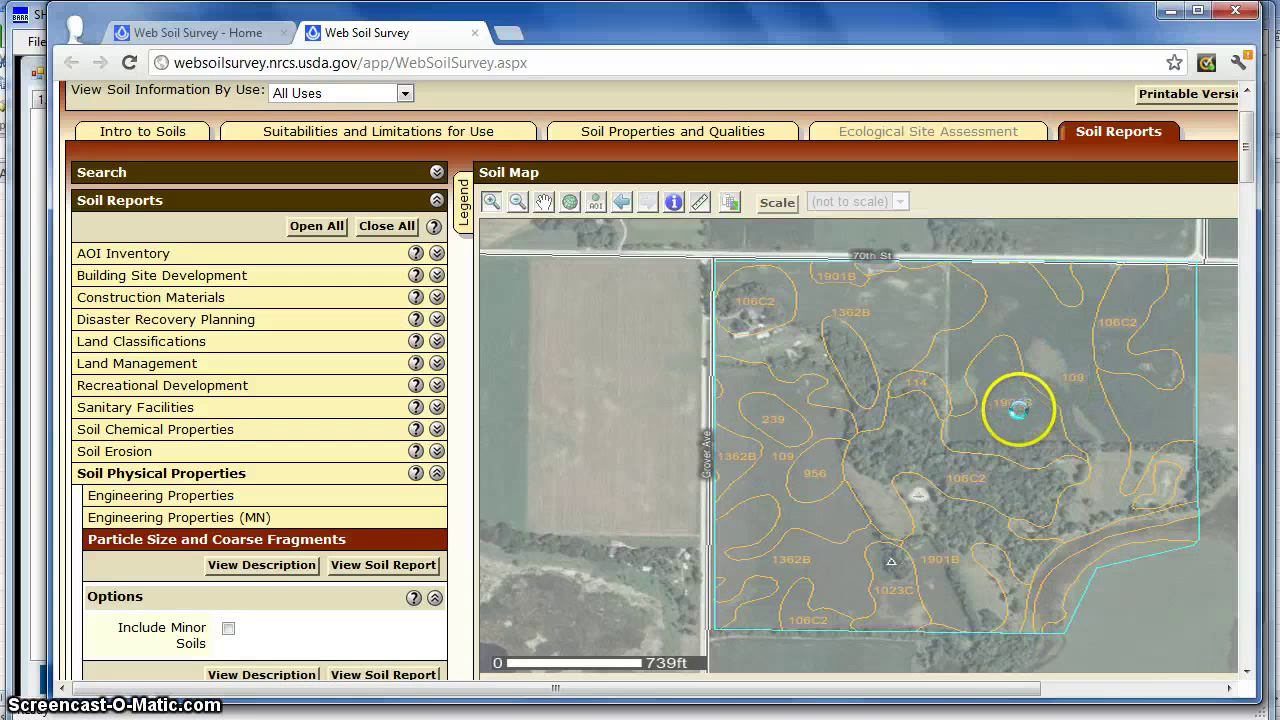
- Find map unit 1901b in the Particle Size and Coarse Fragments report
scroll(666, 430, "down", 4)
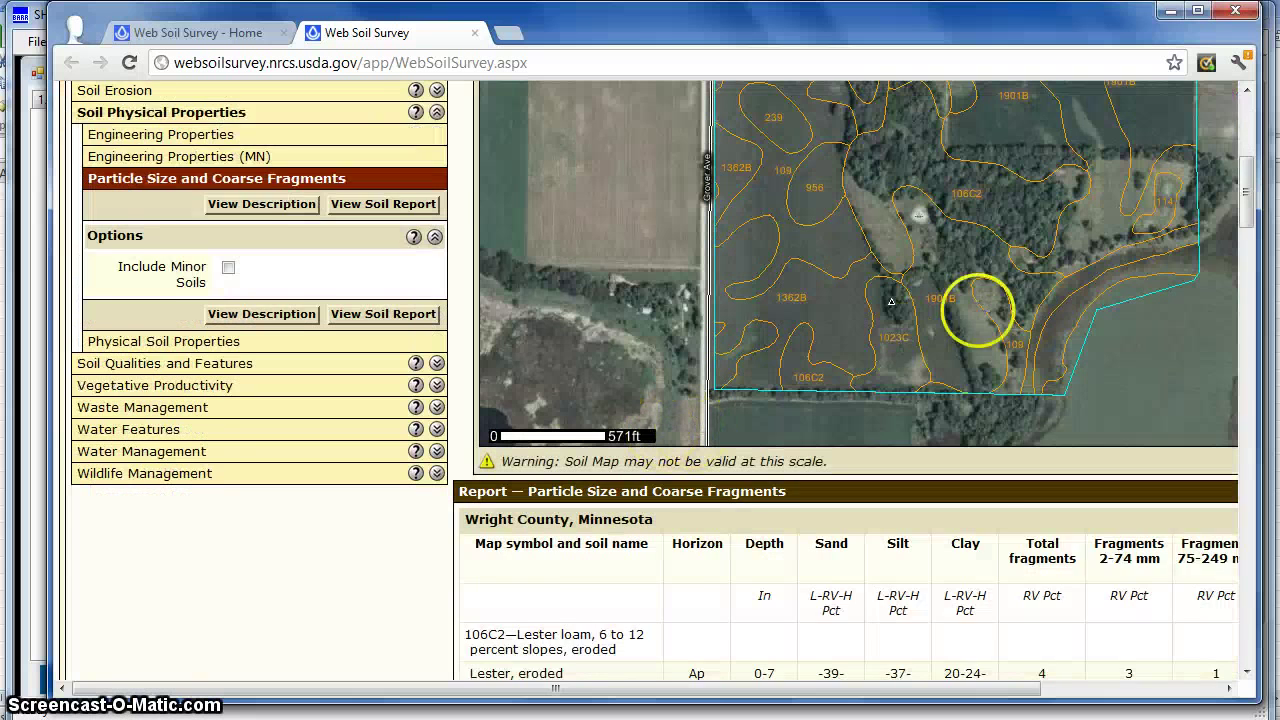
scroll(980, 316, "down", 3)
scroll(714, 400, "down", 2)
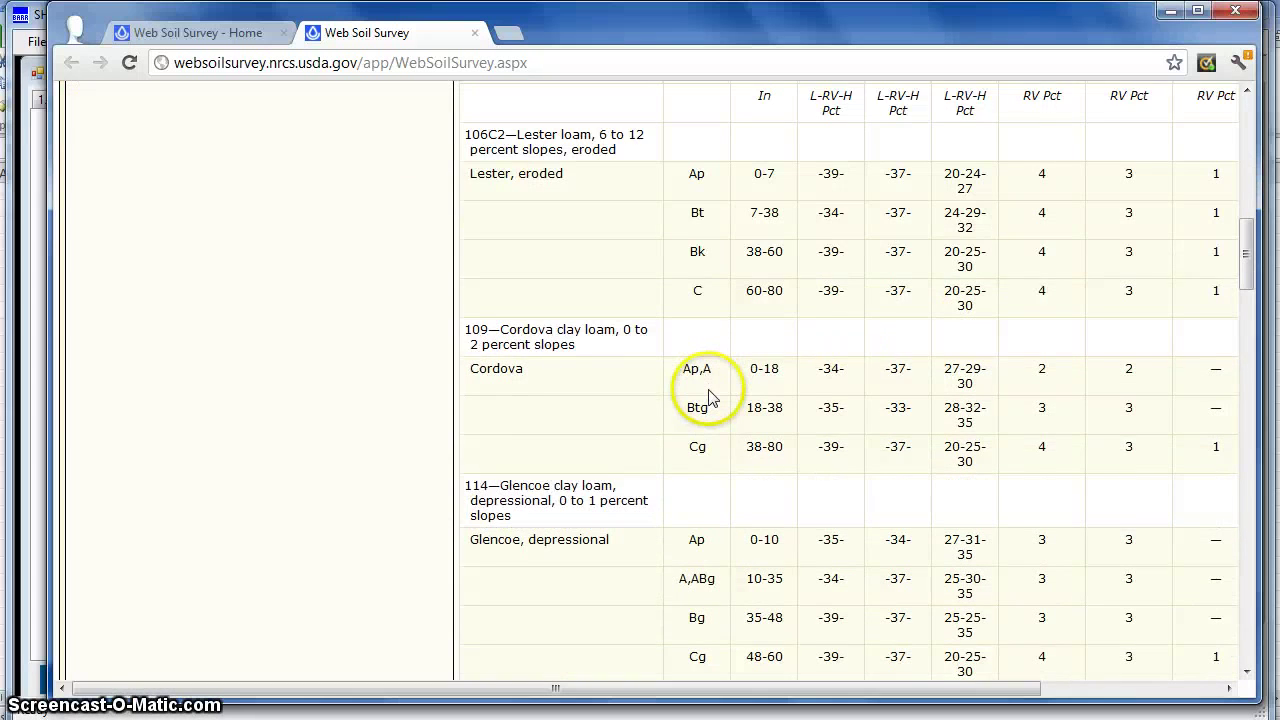
key("ctrl+f")
type("1901b")
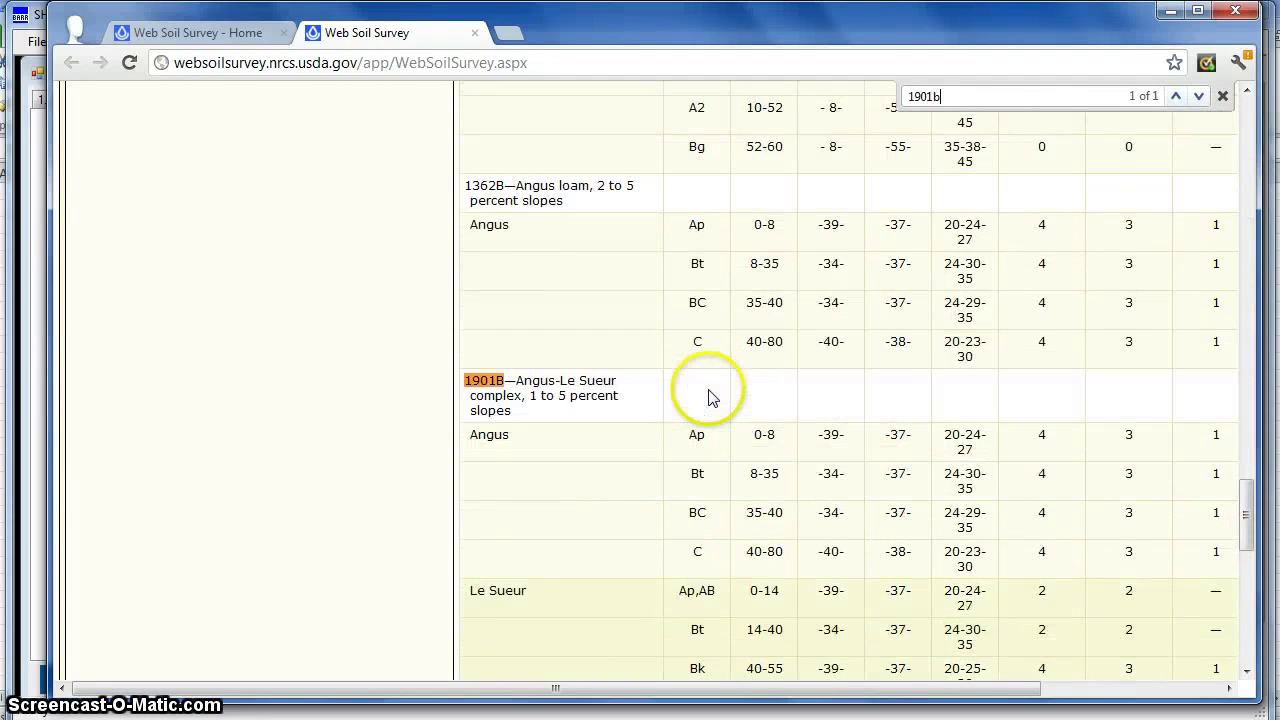
key("Escape")
scroll(700, 400, "down", 1)
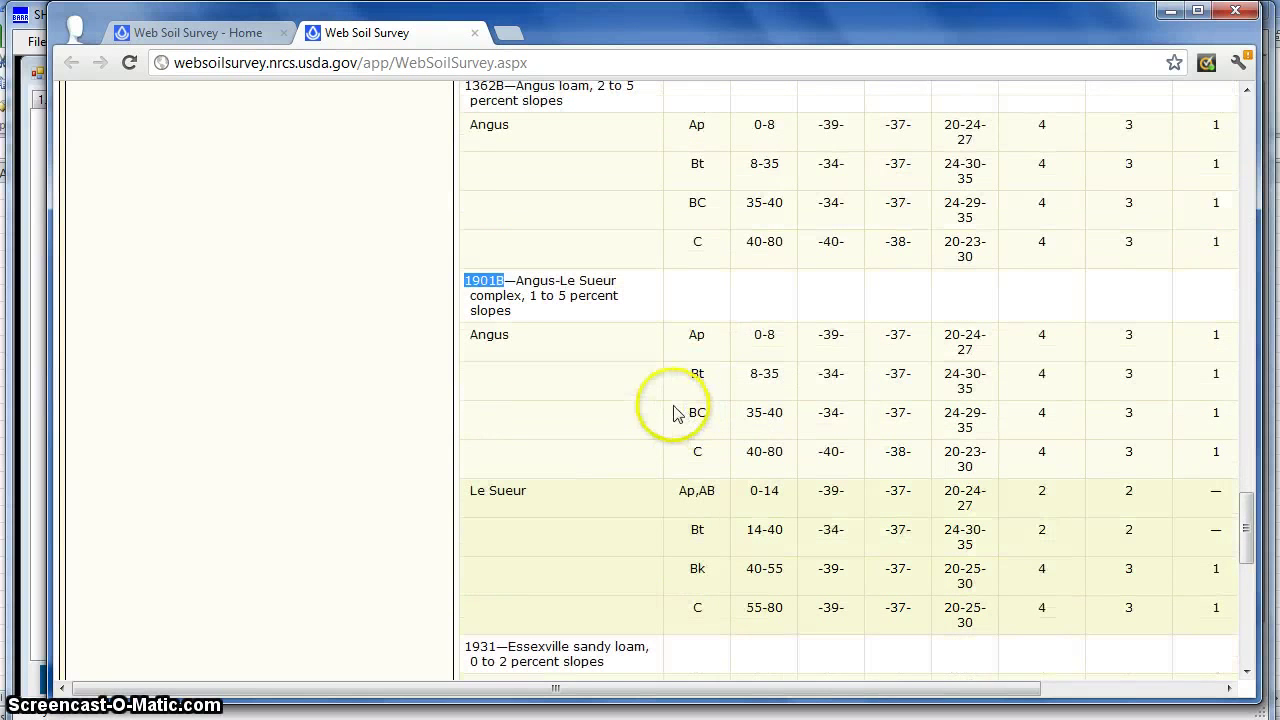
- Copy the four Angus rows of map unit 1901B into the Excel workbook Book2, starting at cell C15
left_click(648, 390)
left_click_drag(466, 338, 523, 343)
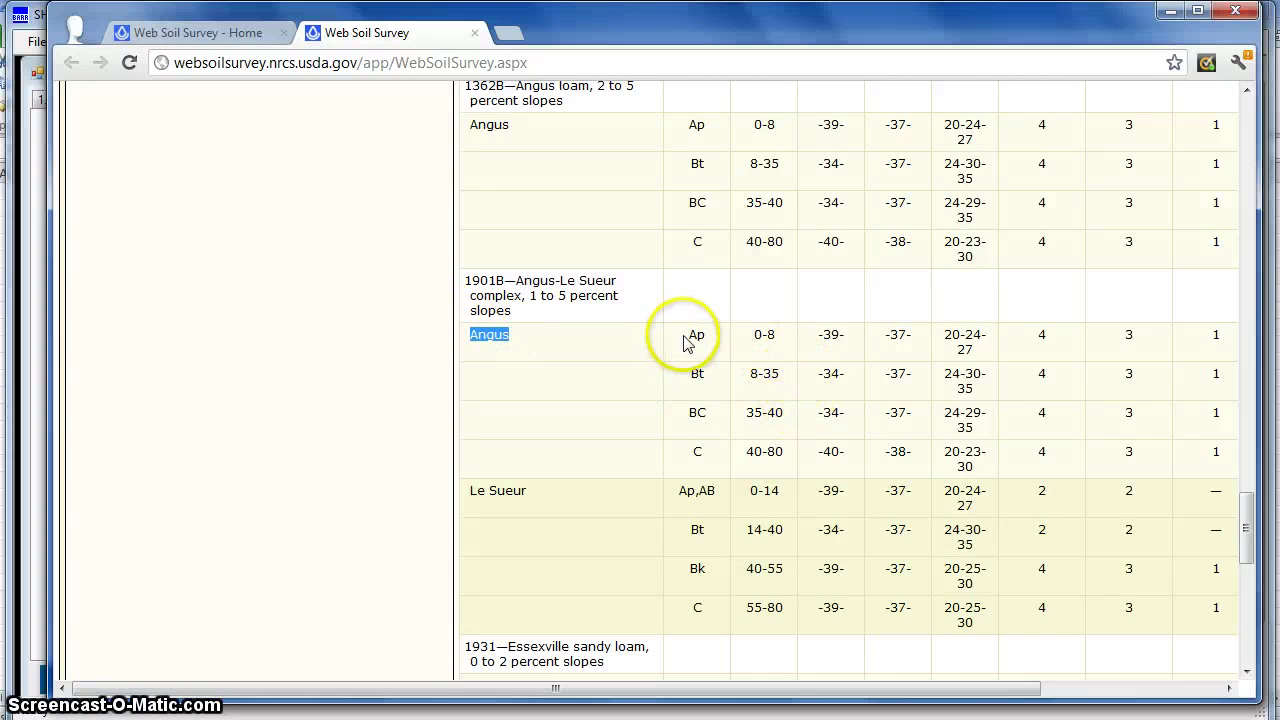
left_click_drag(1234, 388, 1086, 423)
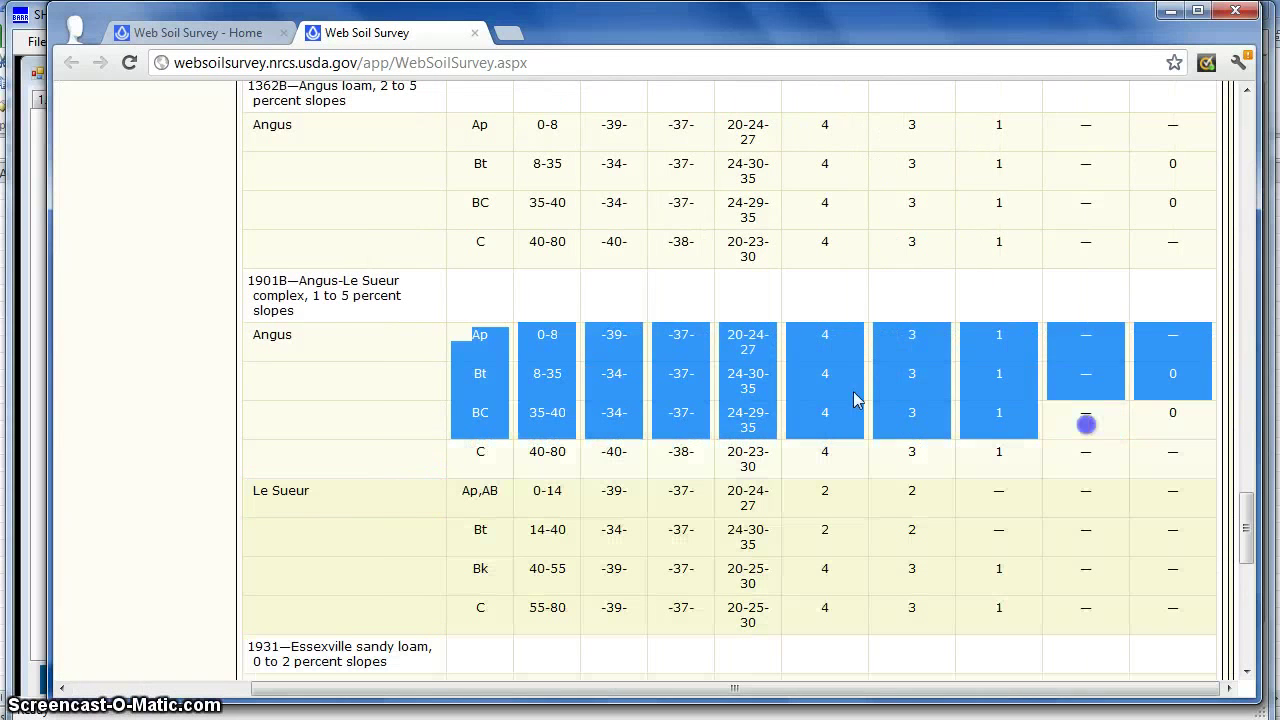
left_click(266, 331)
left_click_drag(307, 344, 1201, 459)
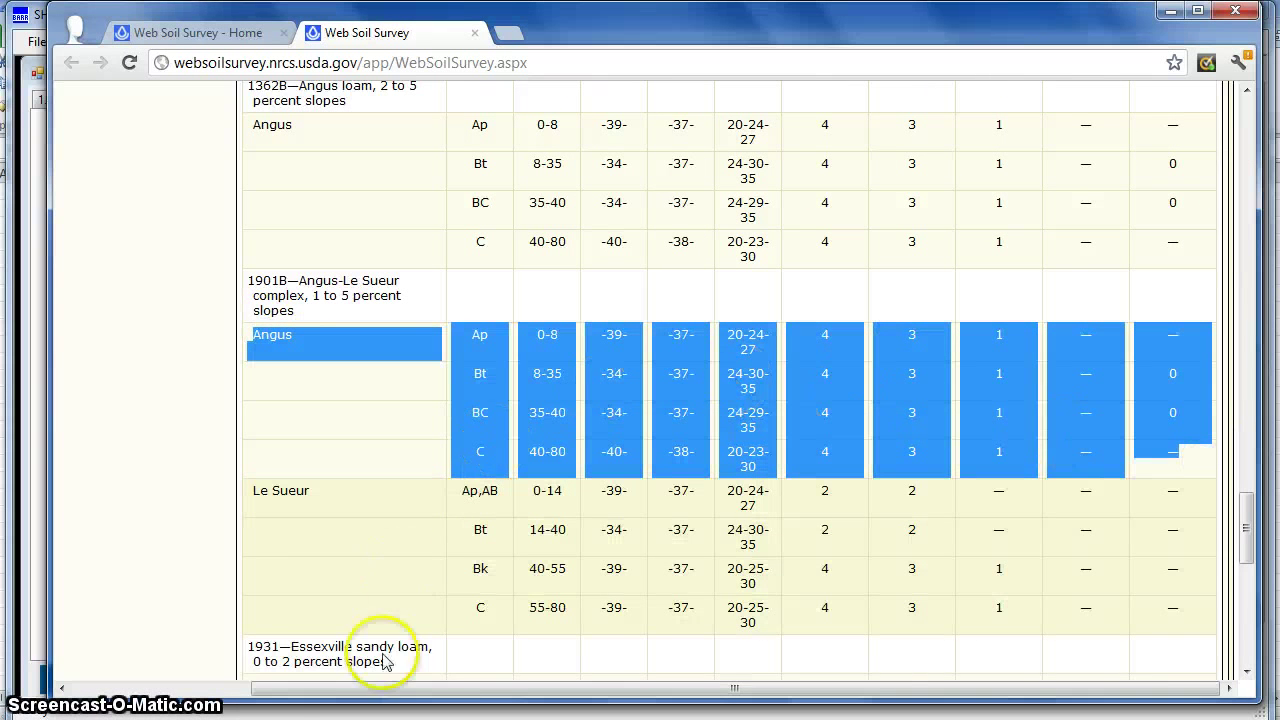
key("alt+Tab")
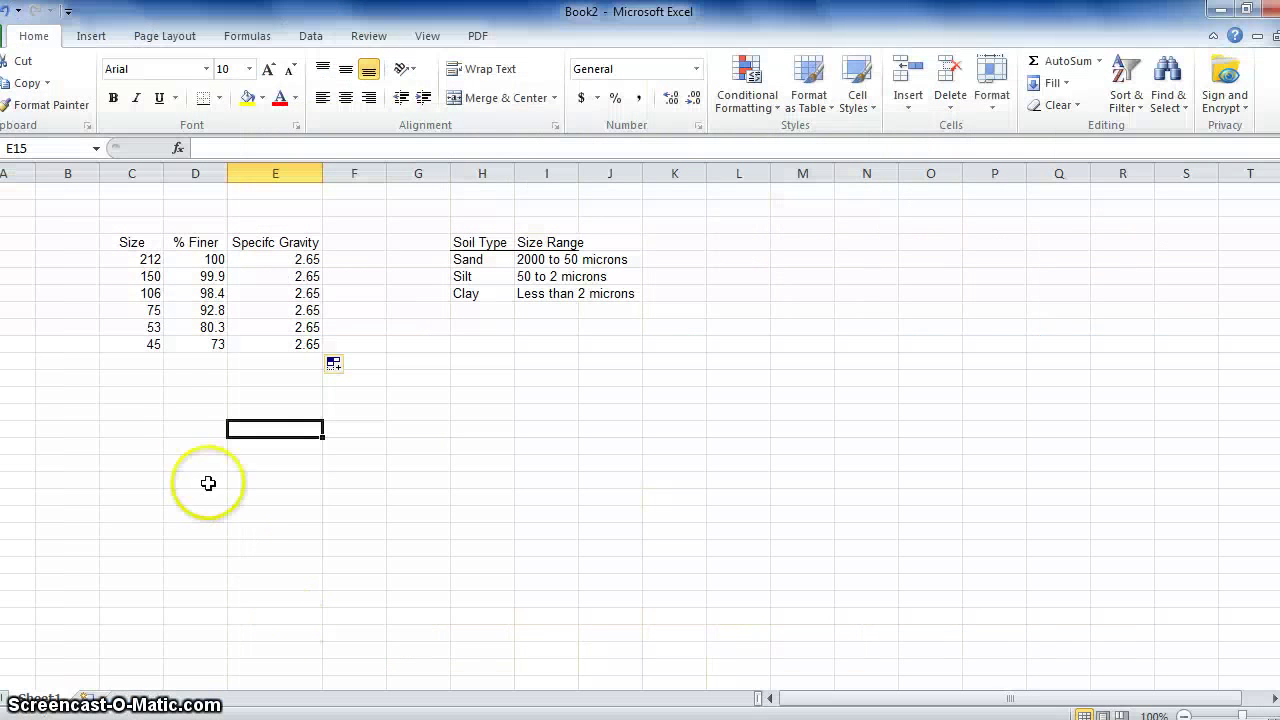
left_click(146, 428)
type("Angus\tAp\t0-8\t-39-\t-37-\t20-24-27\t4\t3\t1\t—\t— \tBt\tAug-35\t-34-\t-37-\t24-30-35\t4\t3\t1\t—\t0 \tBC\t35-40\t-34-\t-37-\t24-29-35\t4\t3\t1\t—\t0 \tC\t40-80\t-40-\t-38-\t20-23-30\t4\t3\t1\t—\t—")
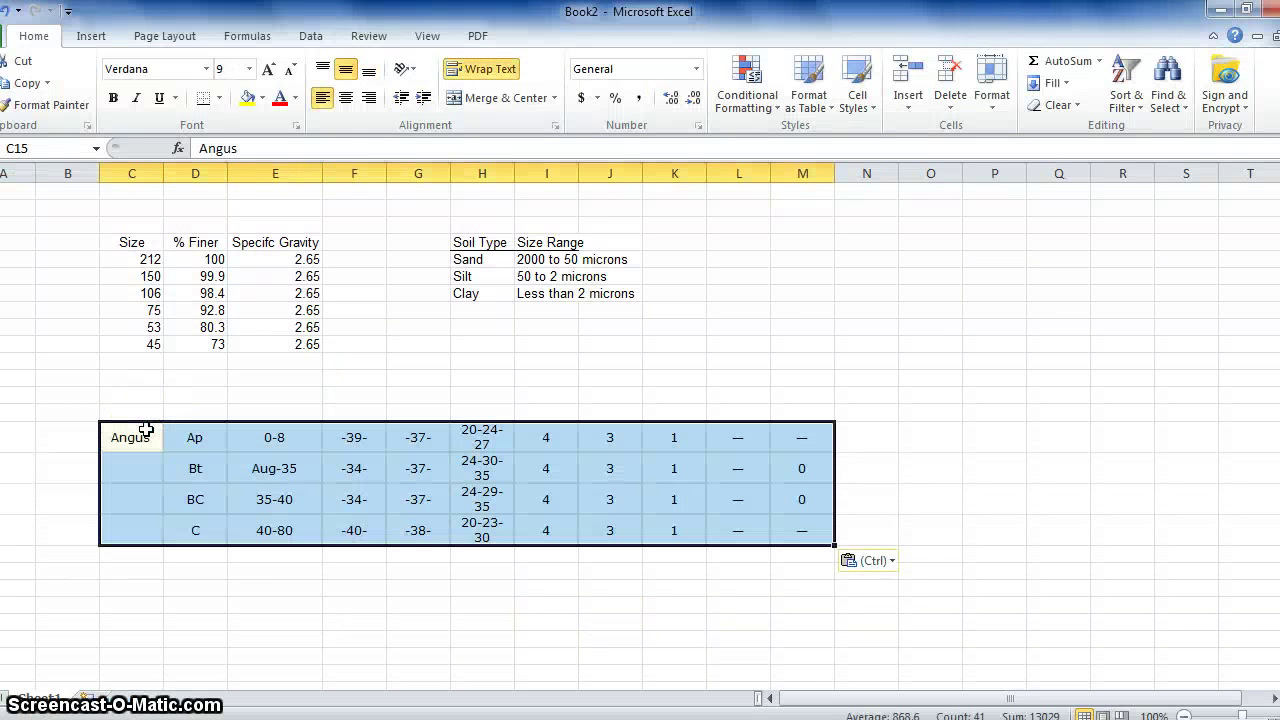
- Clear the old entries under the Size, % Finer and Specific Gravity headings, keeping the headings
left_click_drag(129, 252, 306, 343)
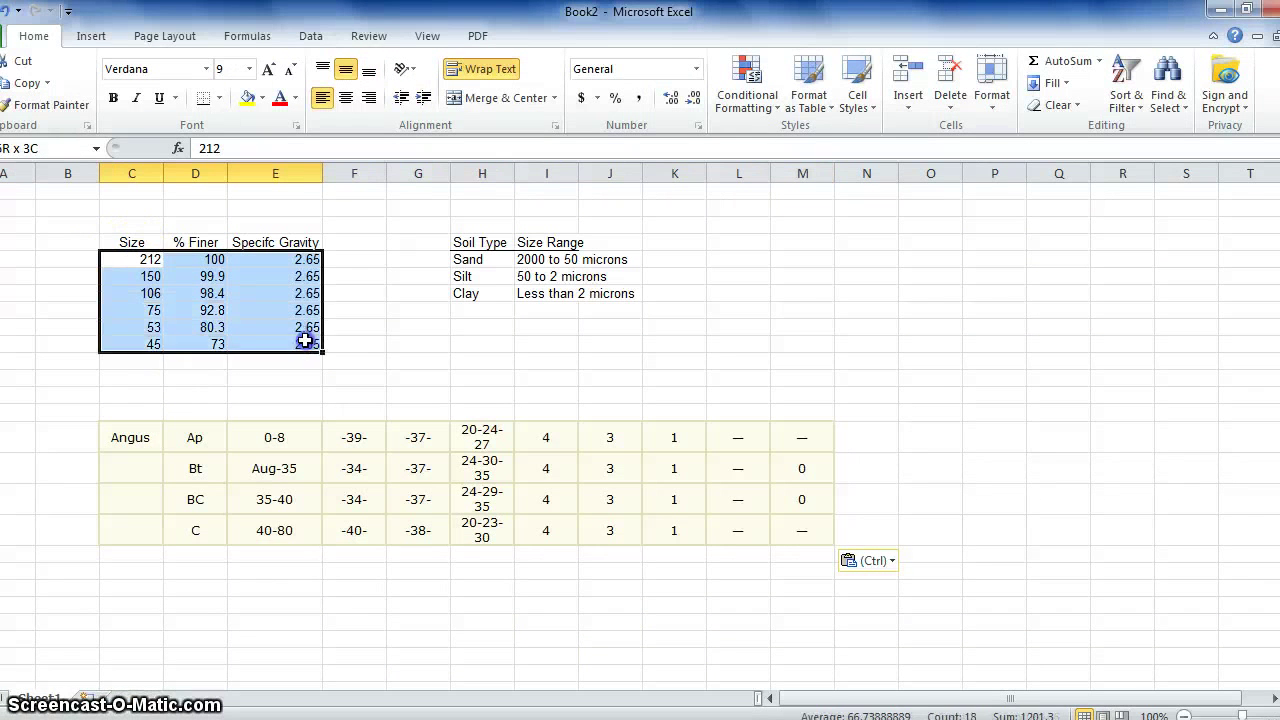
key("Delete")
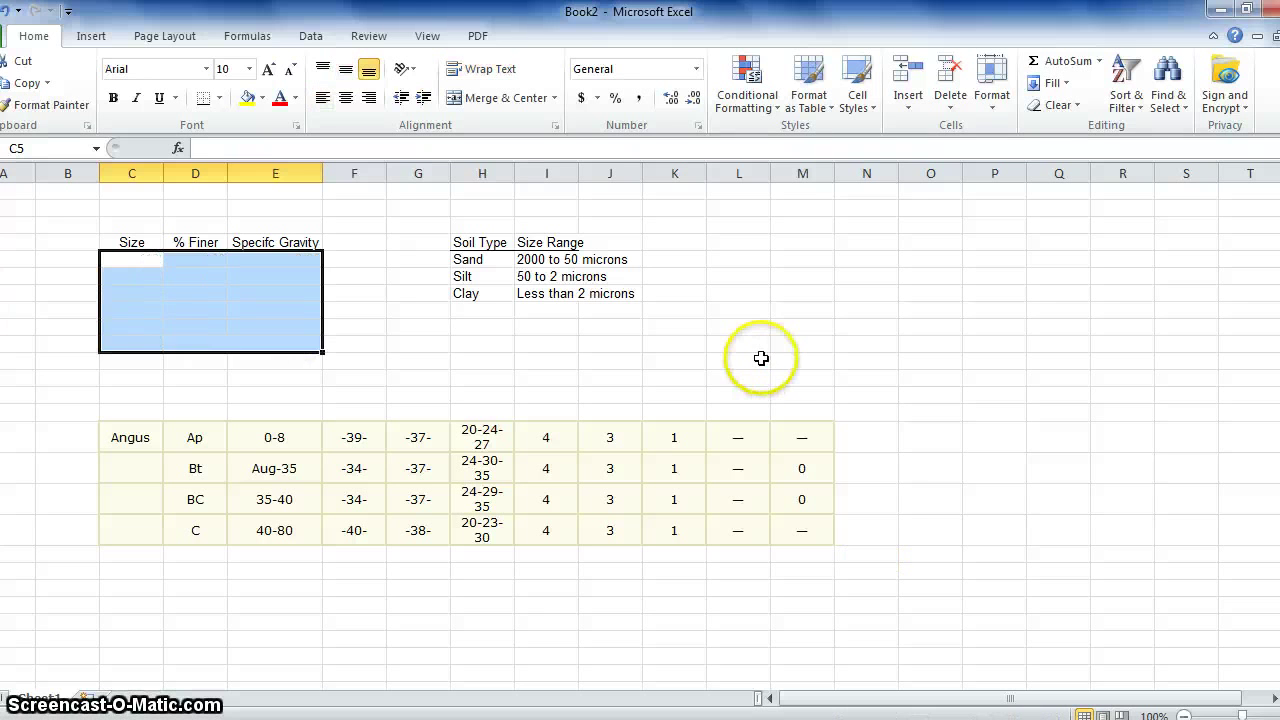
left_click(760, 362)
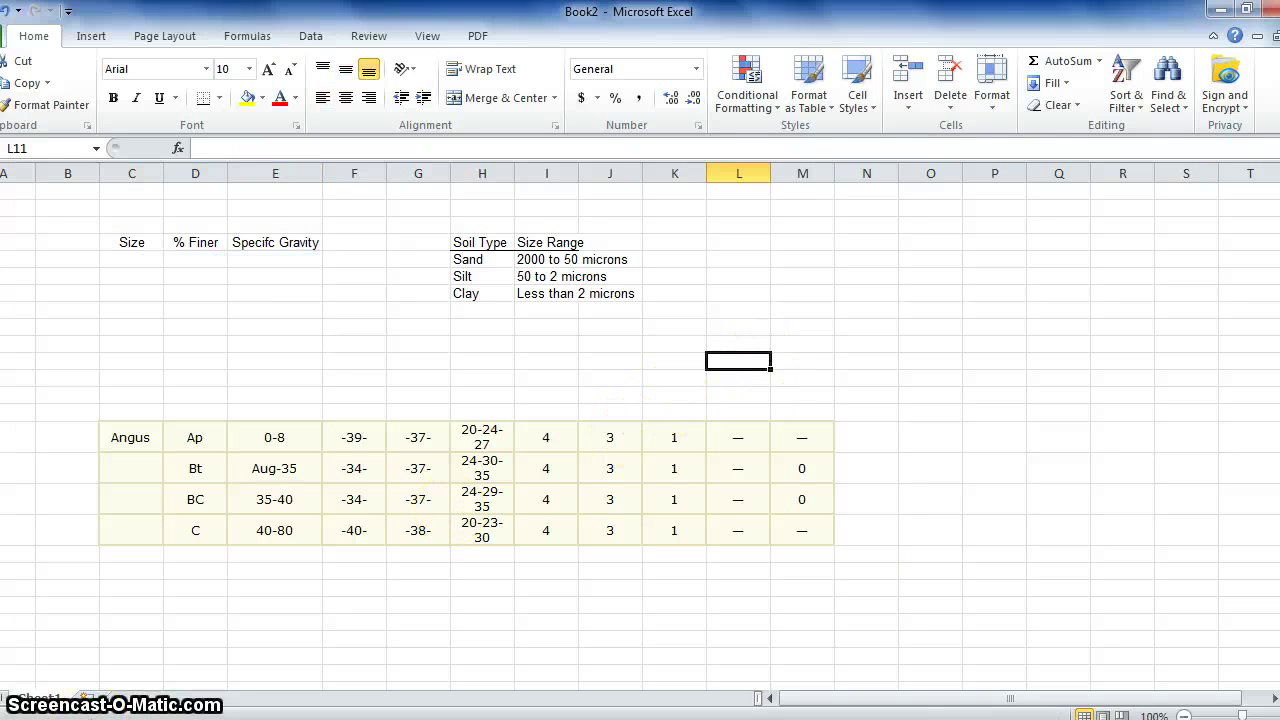
key("alt+Tab")
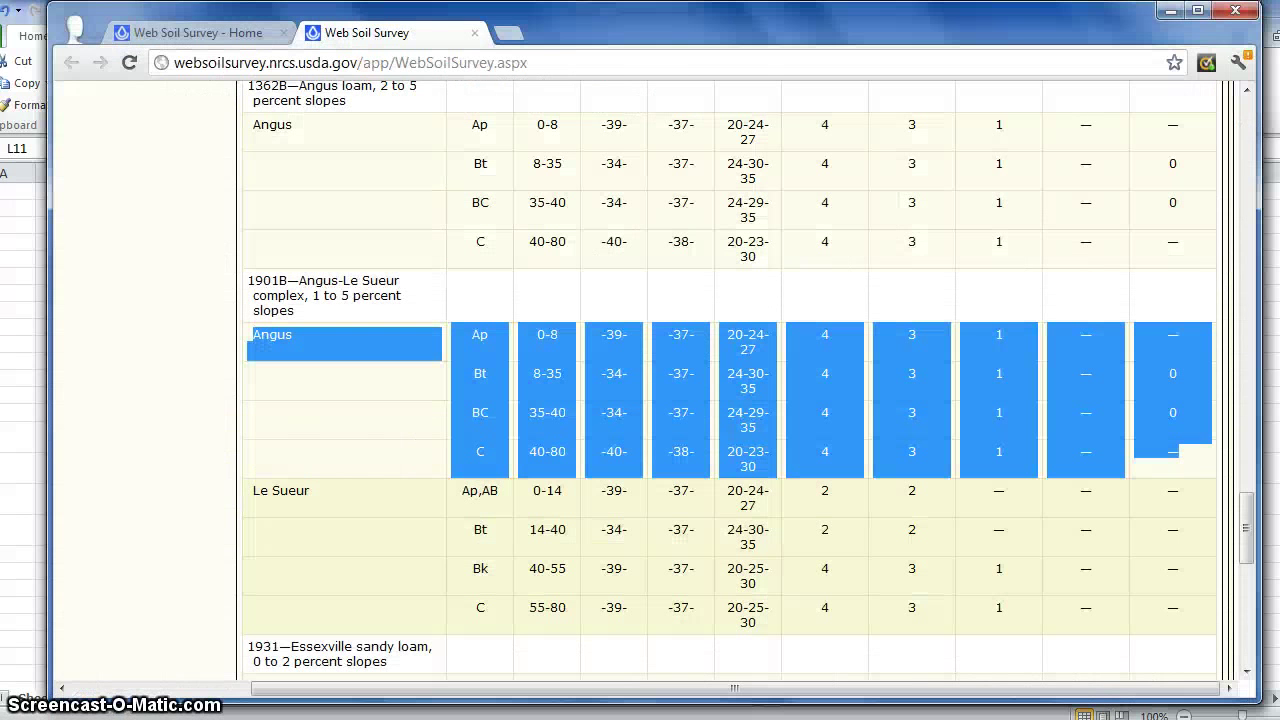
left_click(230, 32)
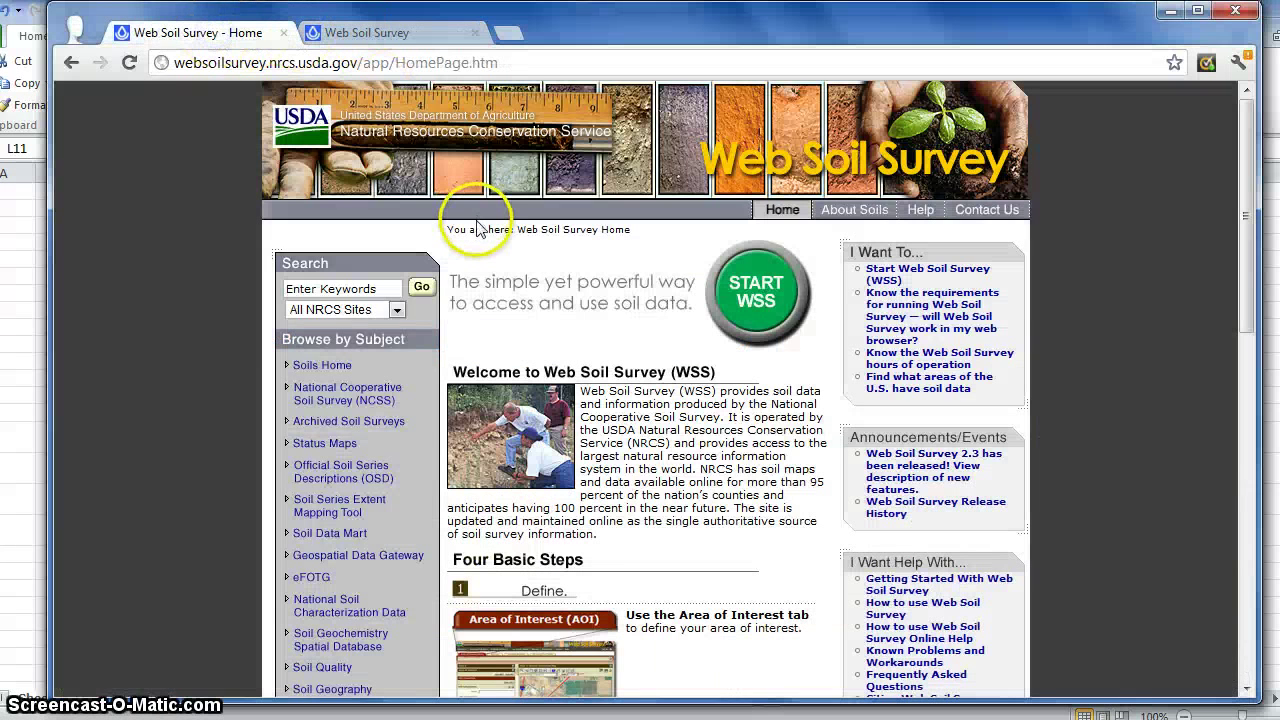
left_click(372, 33)
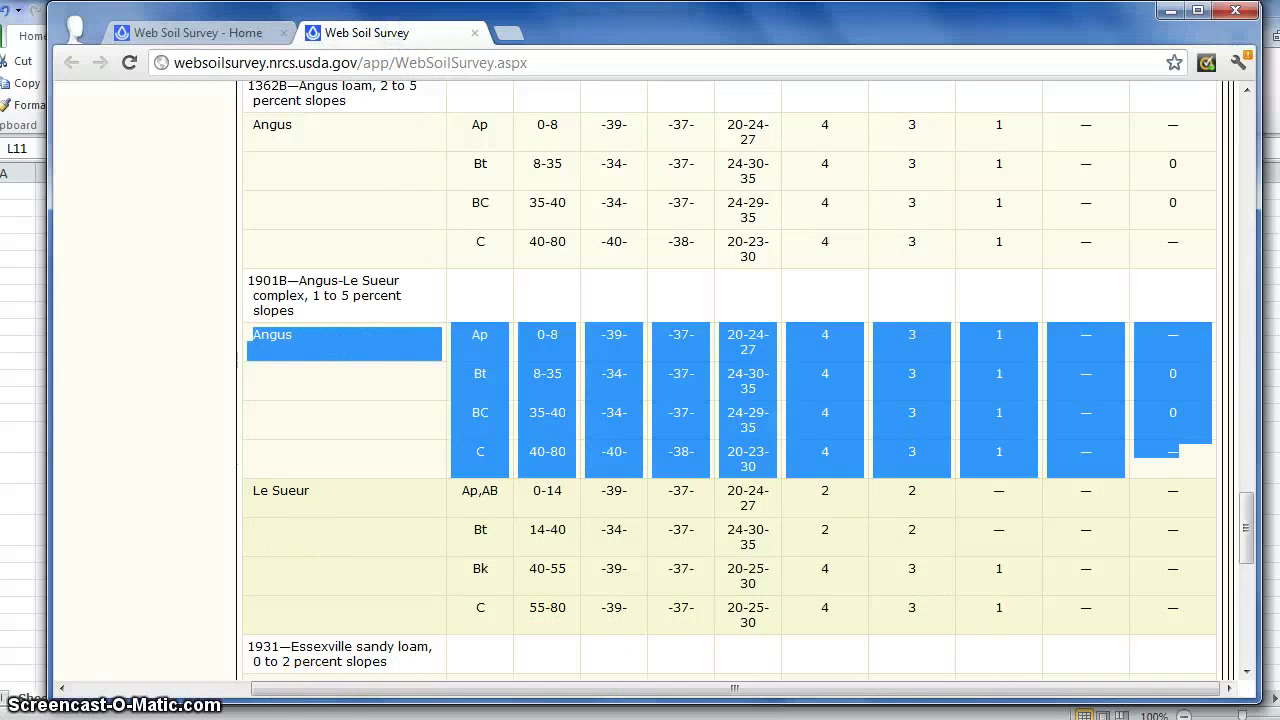
key("alt+Tab")
- Review the size ranges listed for sand, silt and clay in the Soil Type table
left_click(488, 258)
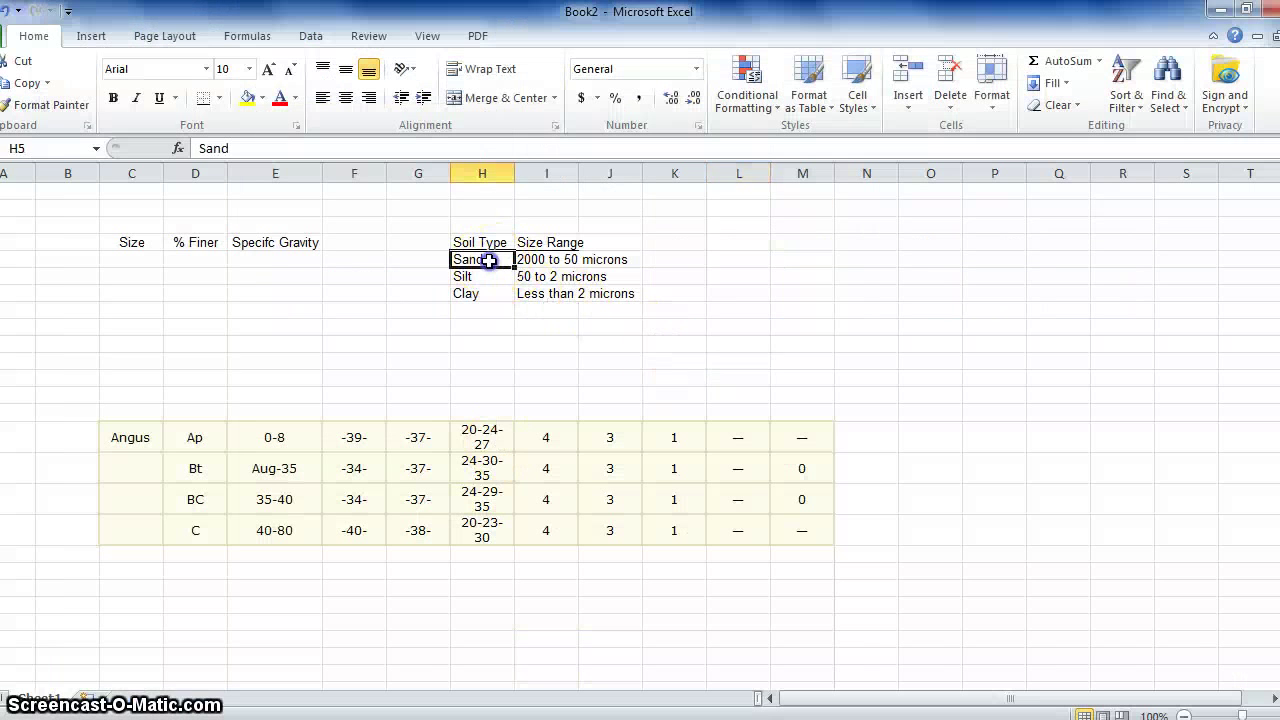
key("Right")
key("Left")
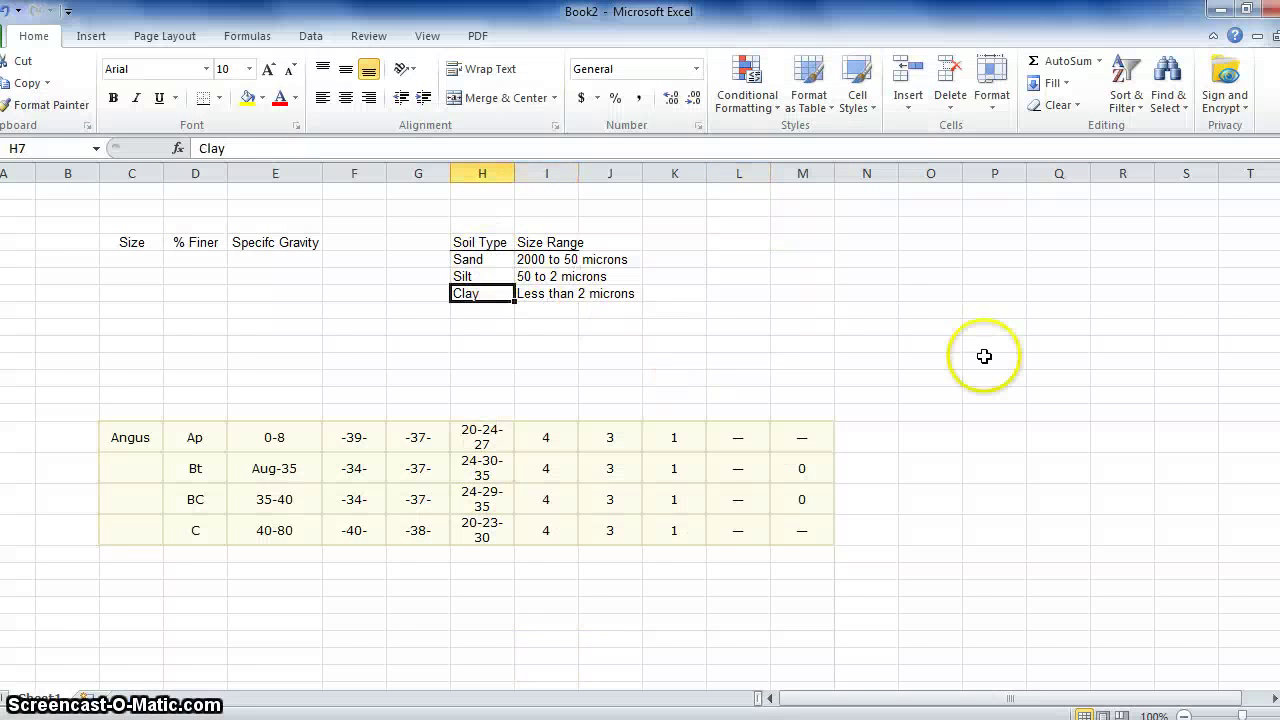
key("Up")
key("Up")
key("Right")
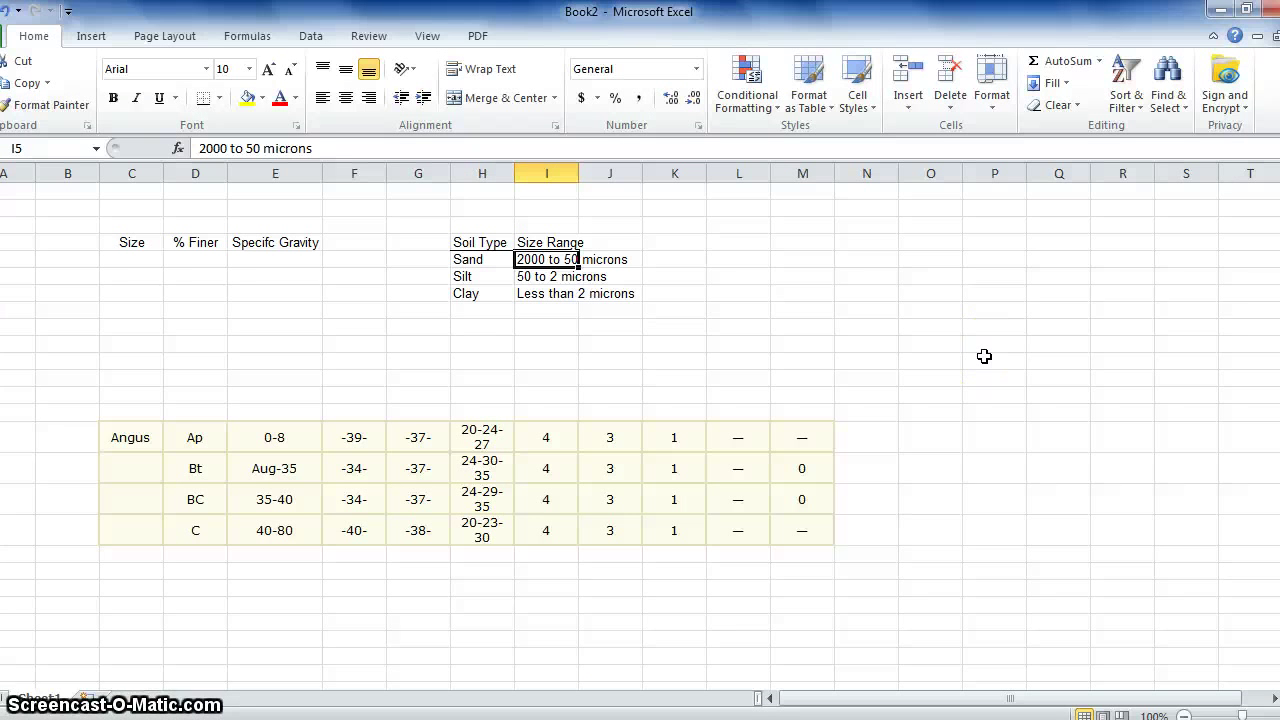
key("Down")
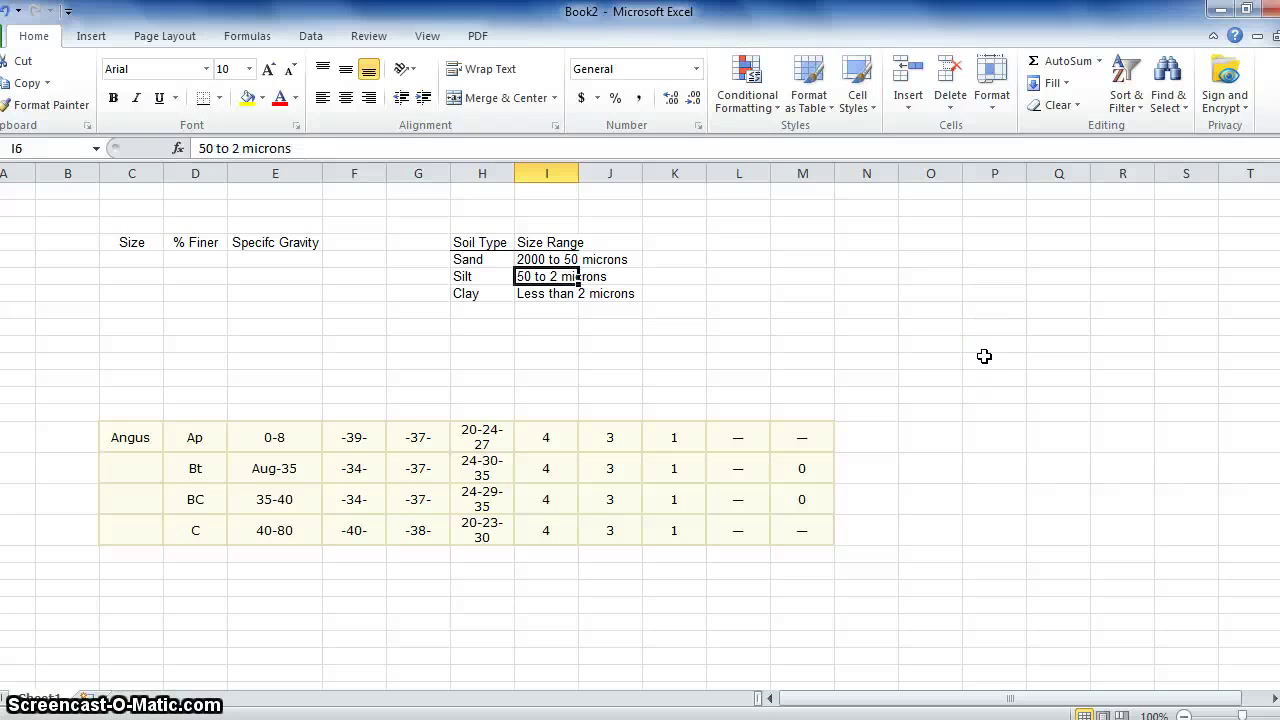
key("Down")
key("Left")
key("Right")
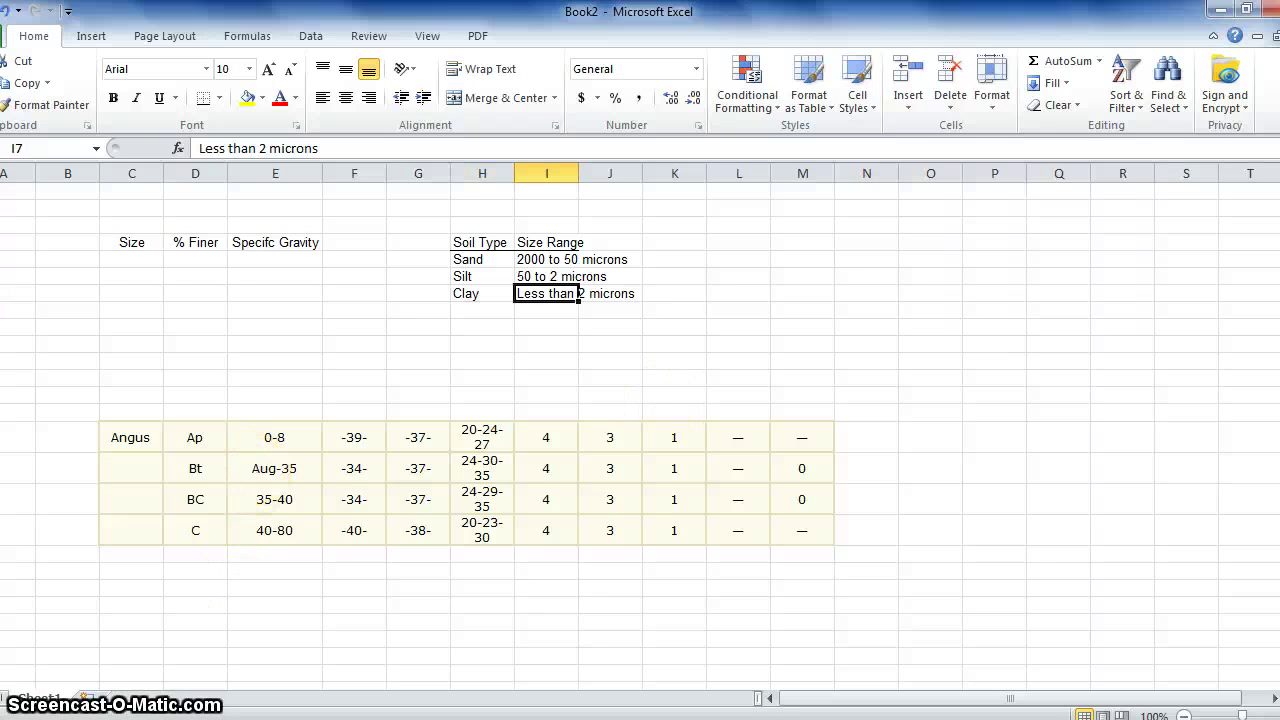
- Check the depth entries of the first two pasted Angus rows against the 1901B Angus depths in the Web Soil Survey report
left_click(252, 410)
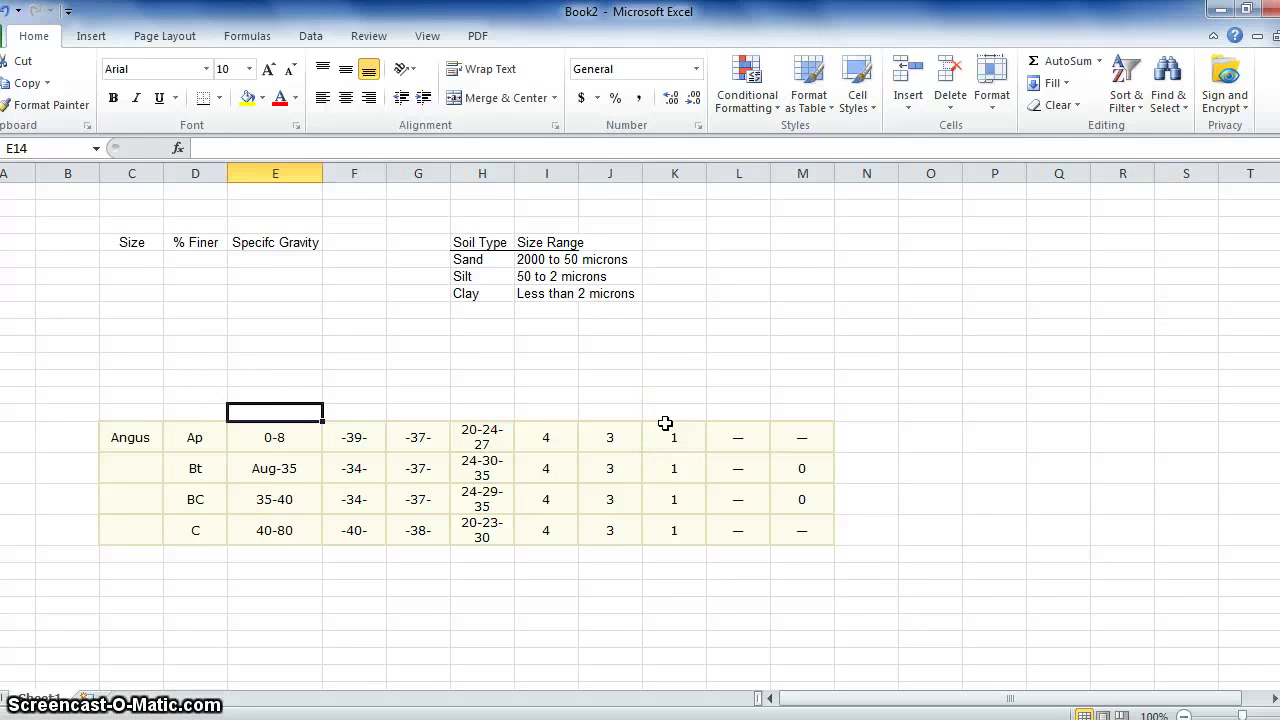
left_click_drag(300, 440, 303, 462)
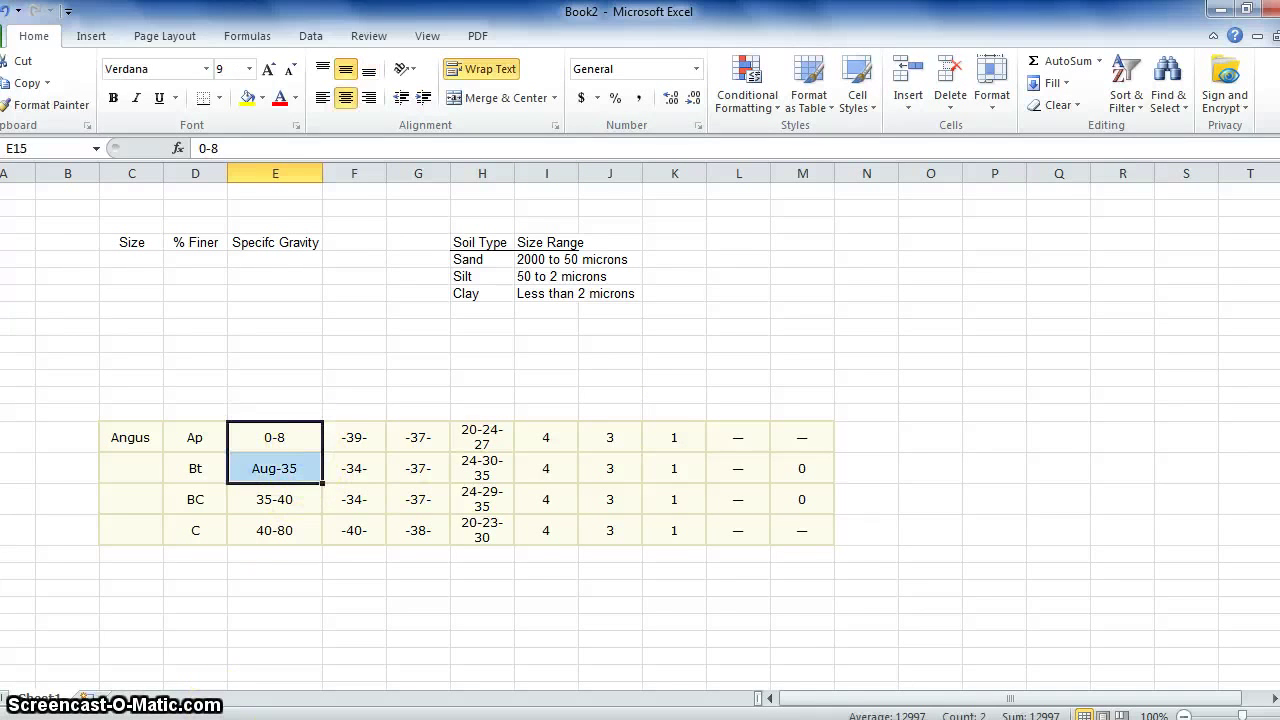
key("alt+Tab")
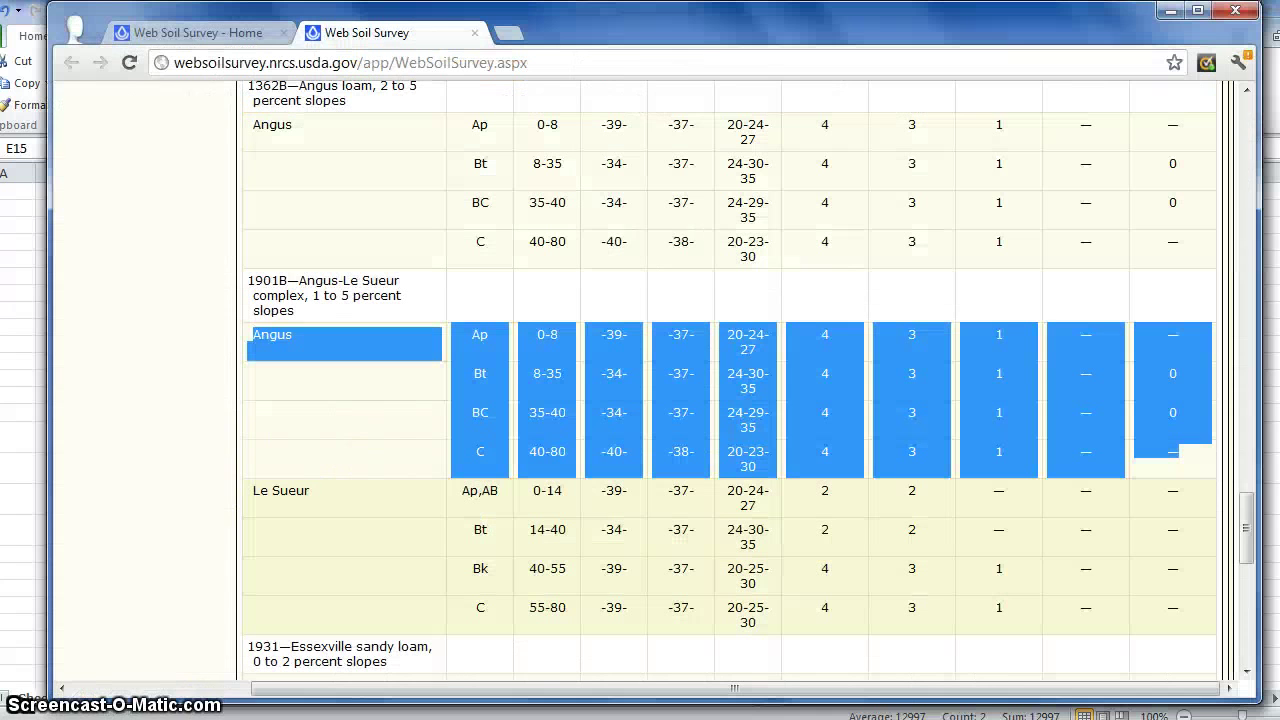
left_click(550, 343)
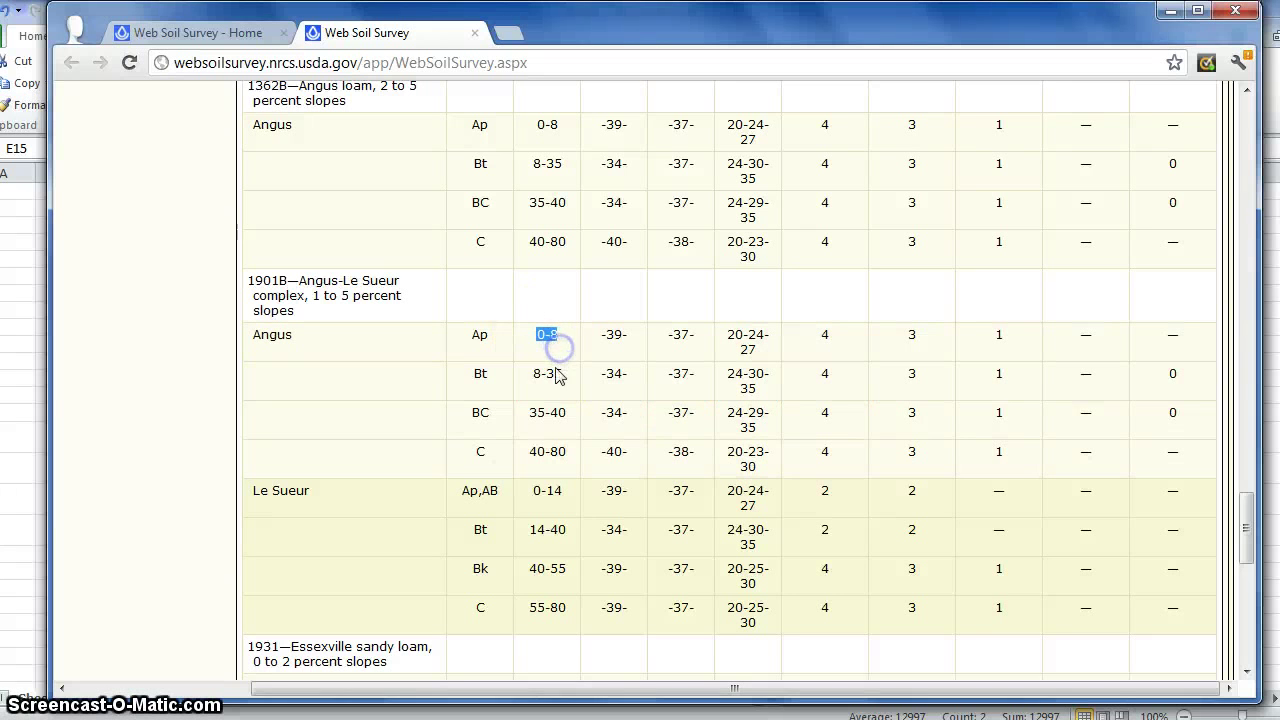
- Examine the horizon depths and the sand, silt and clay percentages of the Angus Ap horizon under map unit 1901B
left_click(532, 420)
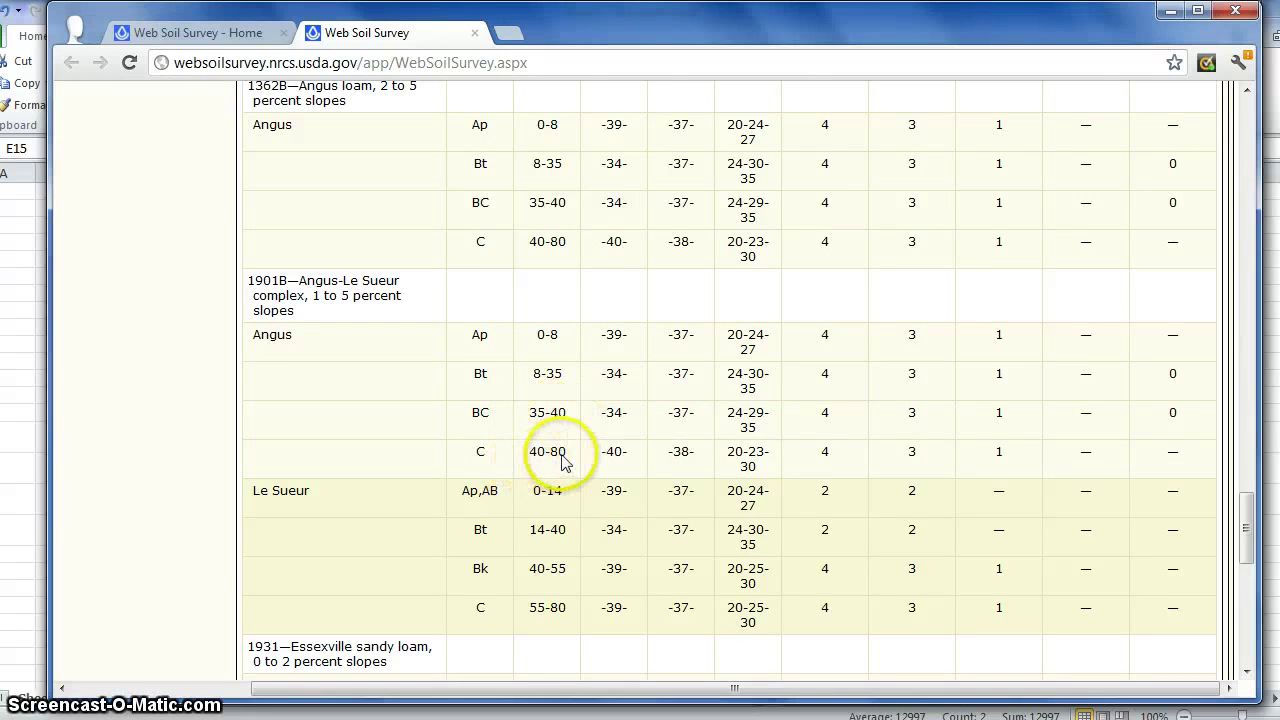
left_click(537, 340)
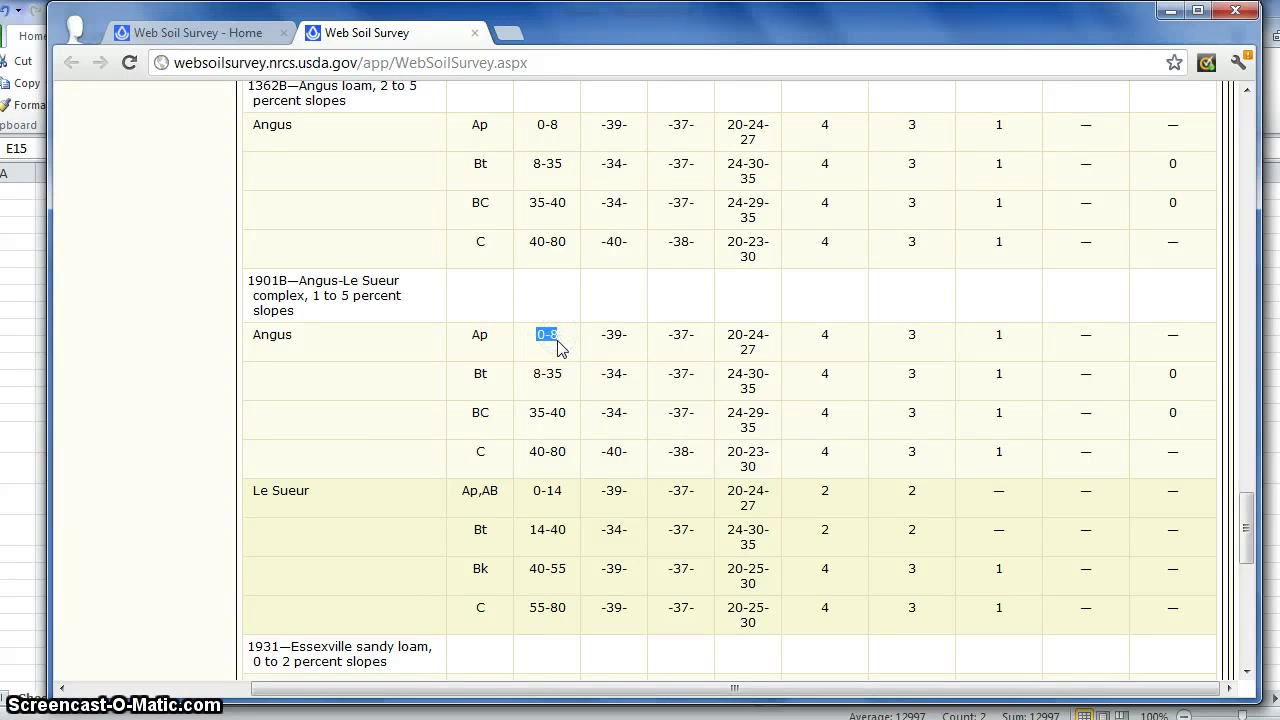
scroll(600, 363, "down", 1)
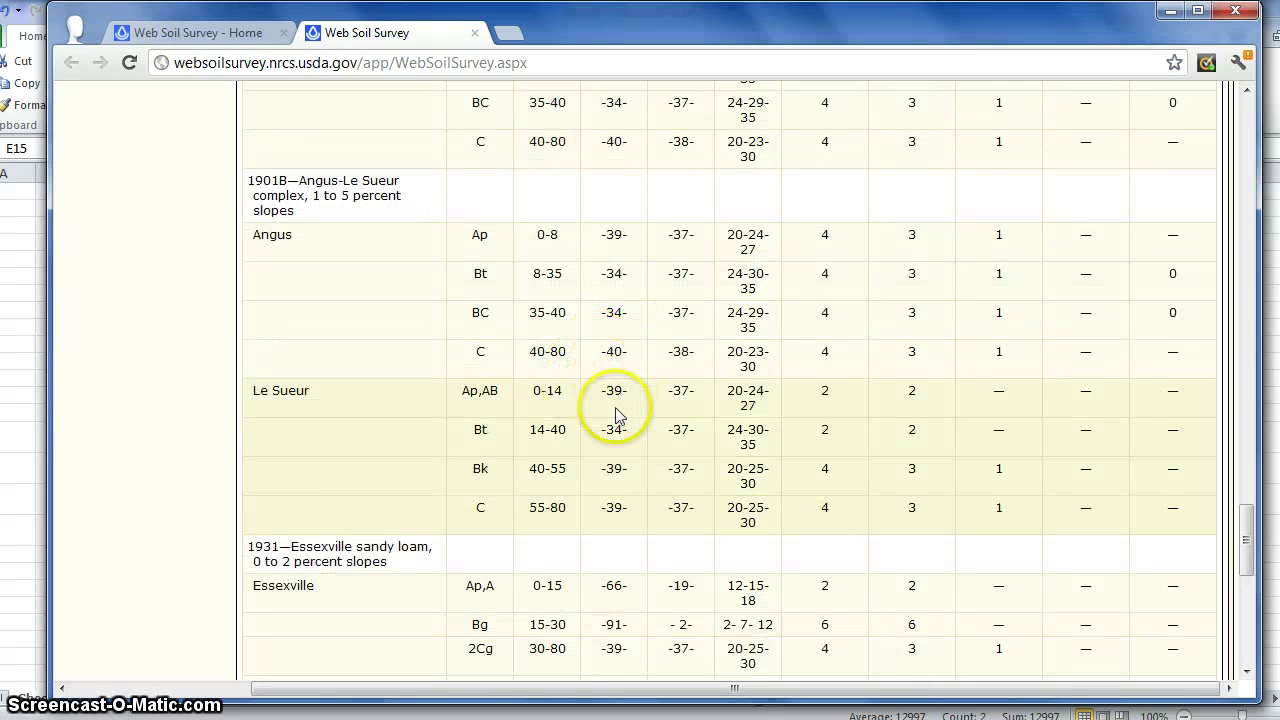
left_click(620, 234)
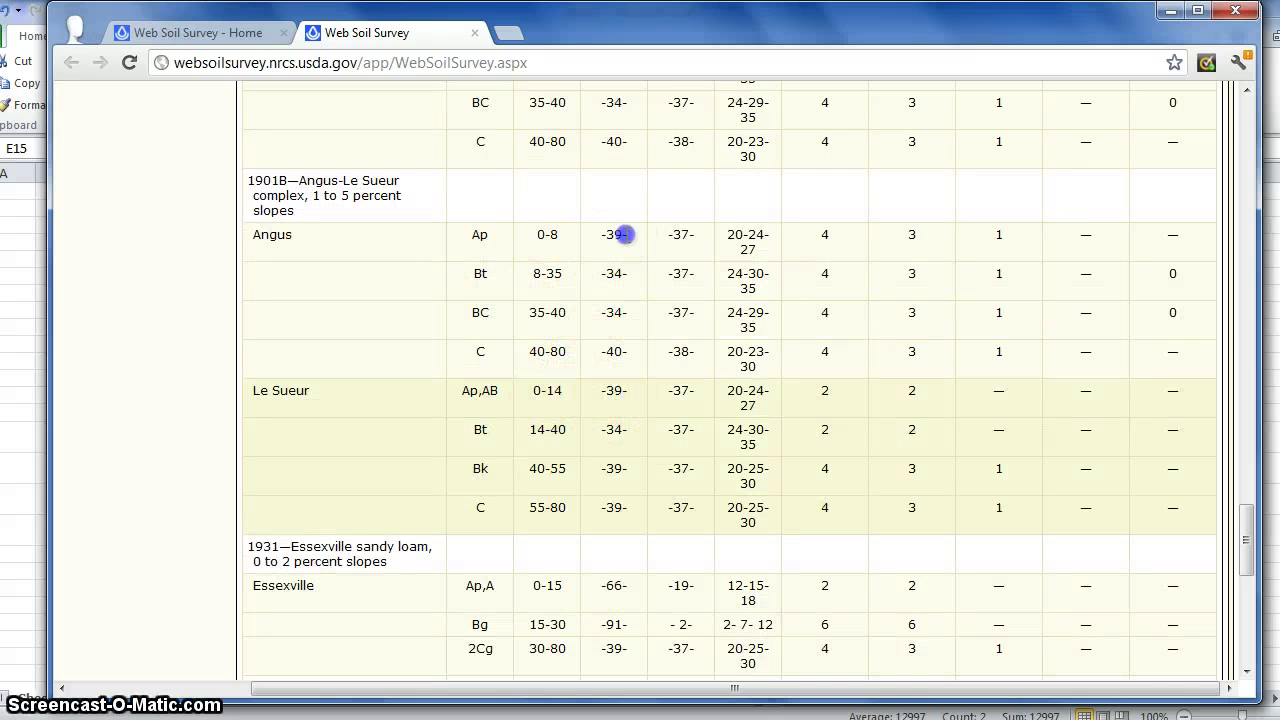
double_click(680, 234)
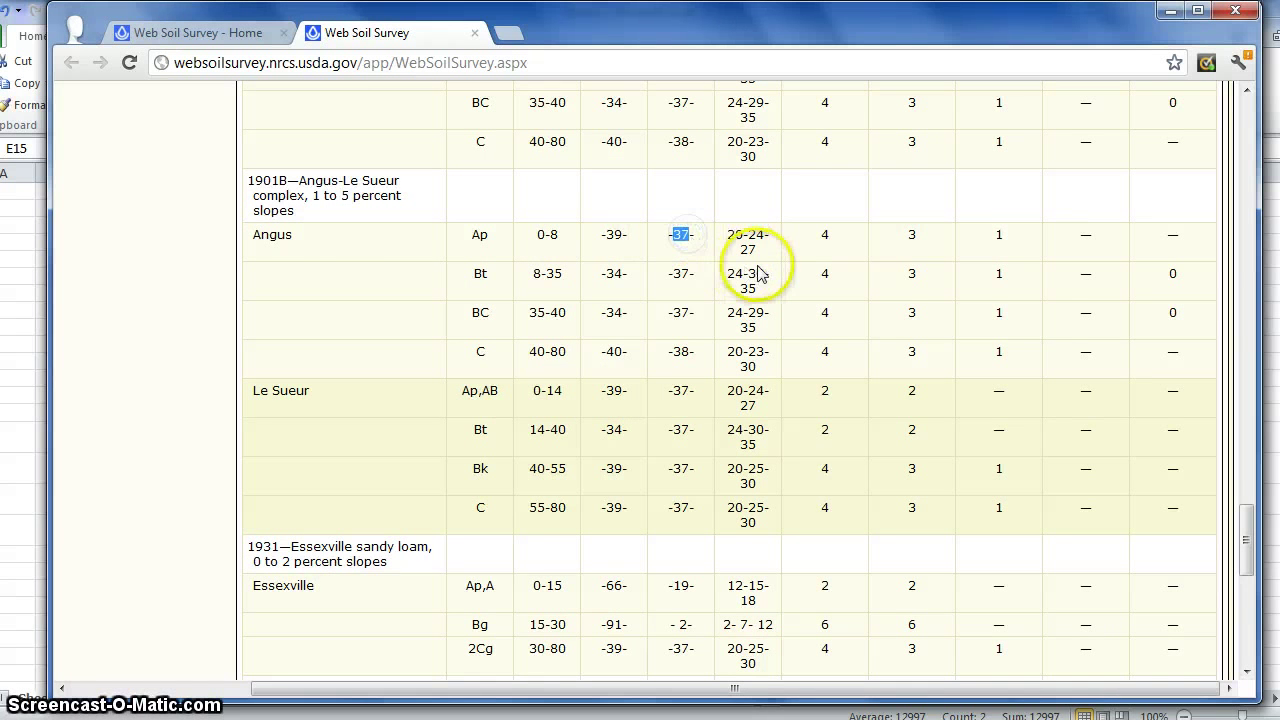
scroll(757, 268, "up", 1)
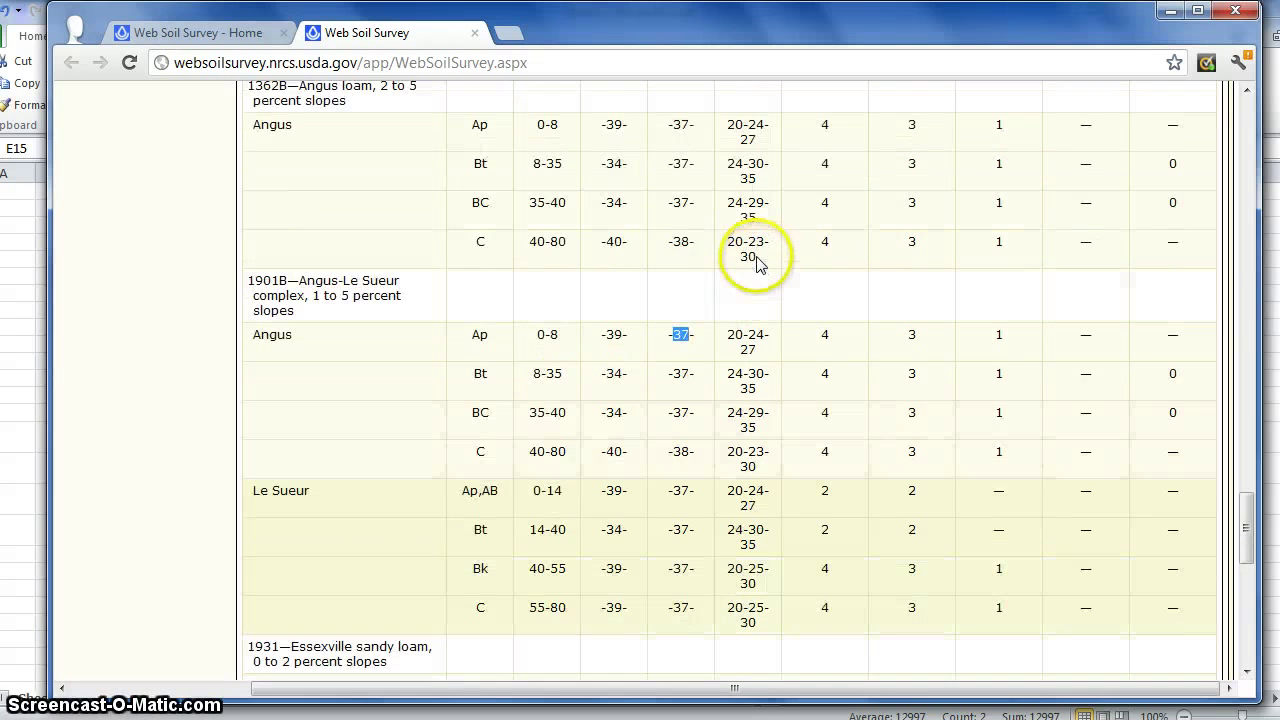
double_click(754, 334)
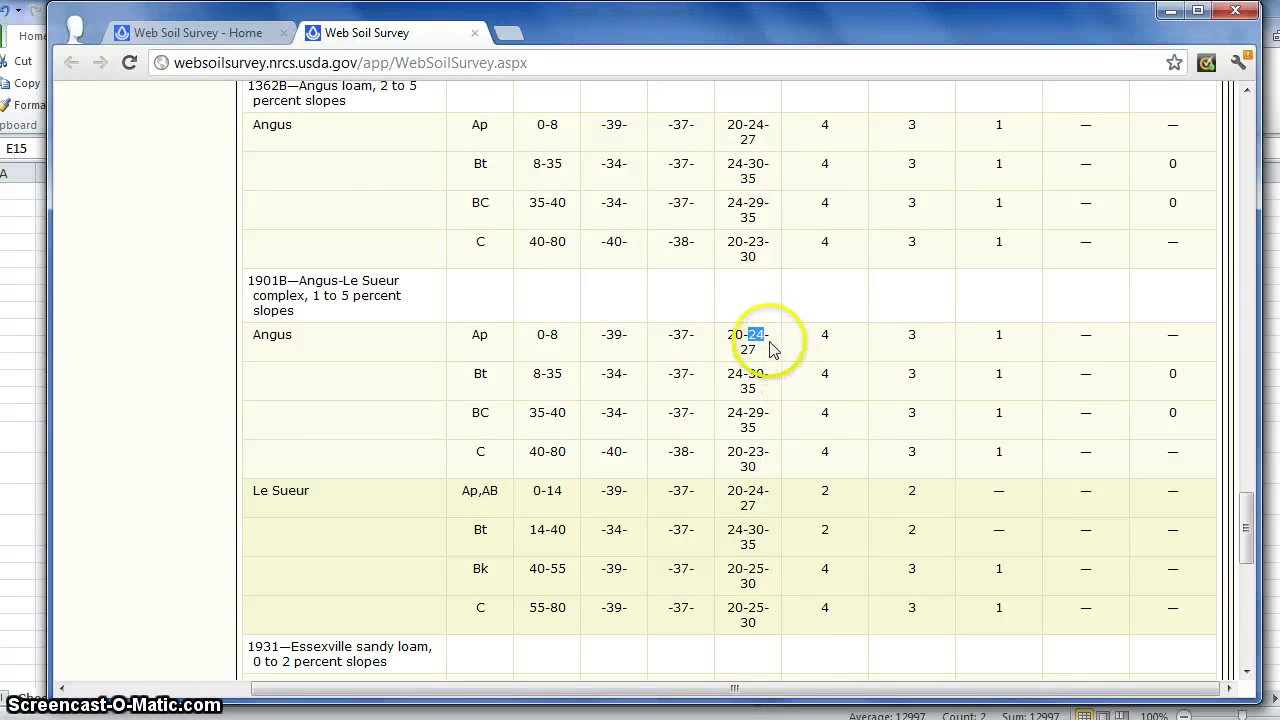
left_click(731, 339)
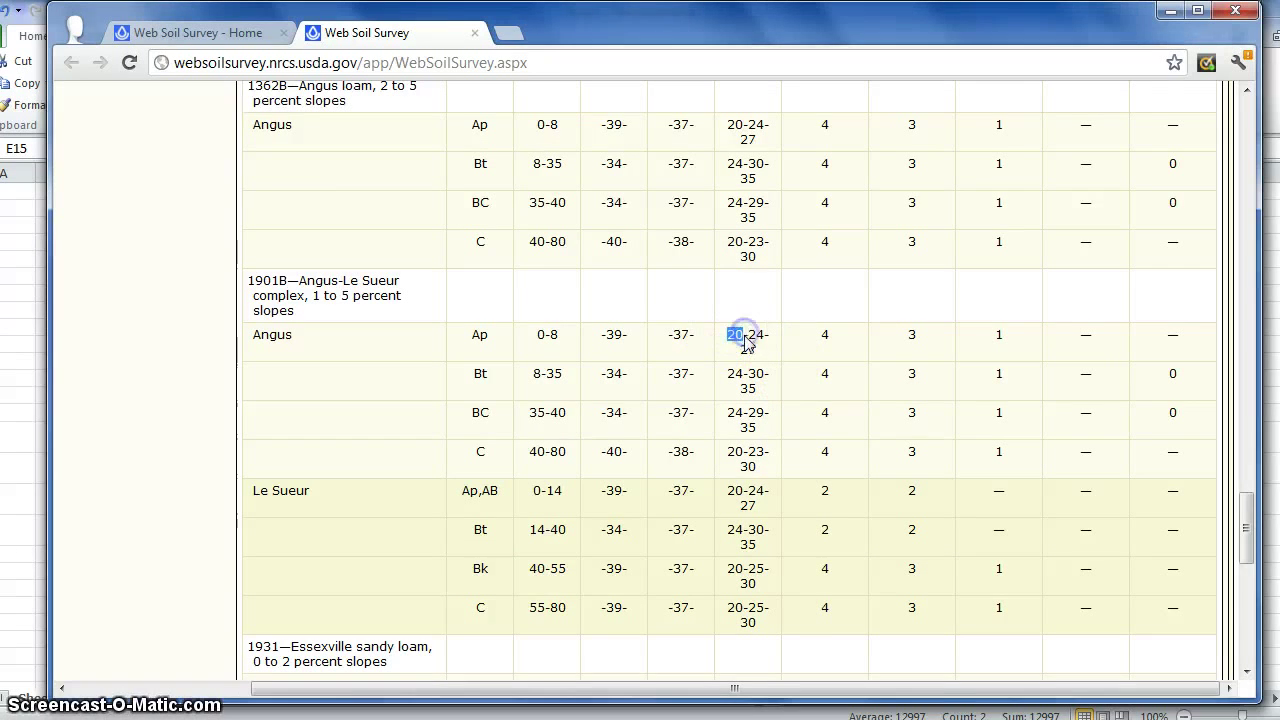
left_click_drag(814, 330, 1107, 330)
left_click(1118, 345)
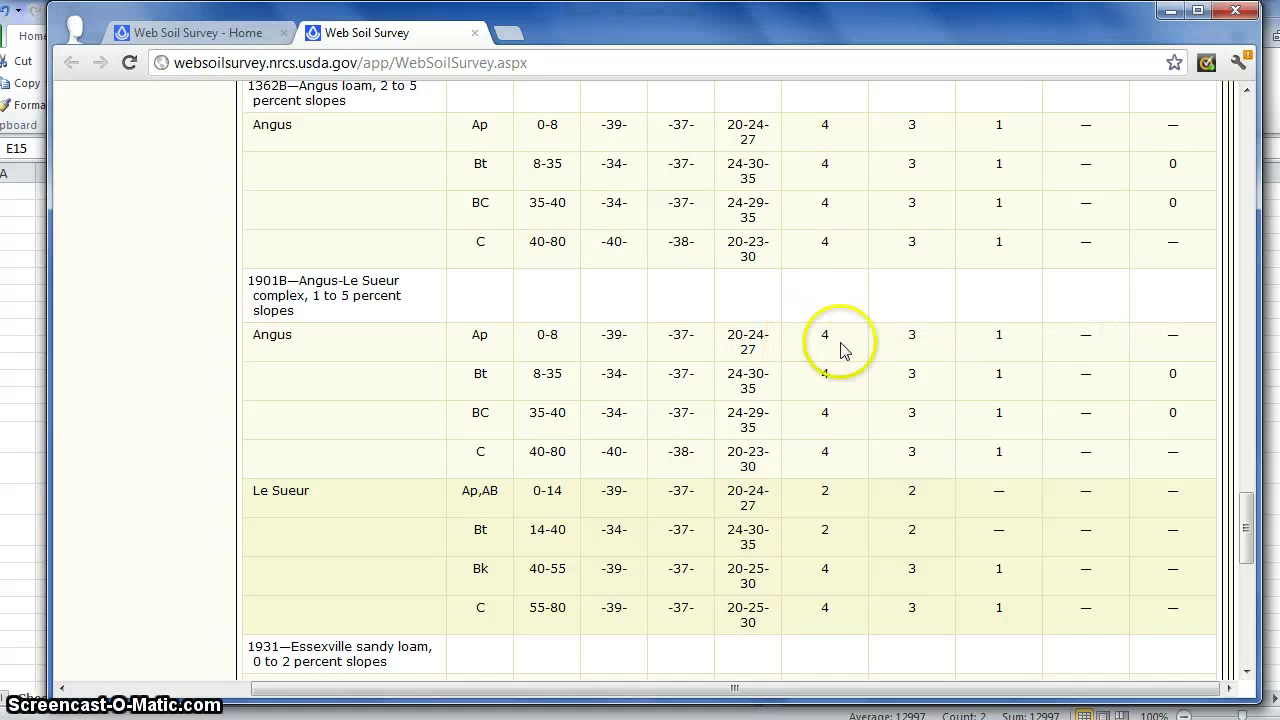
left_click(610, 342)
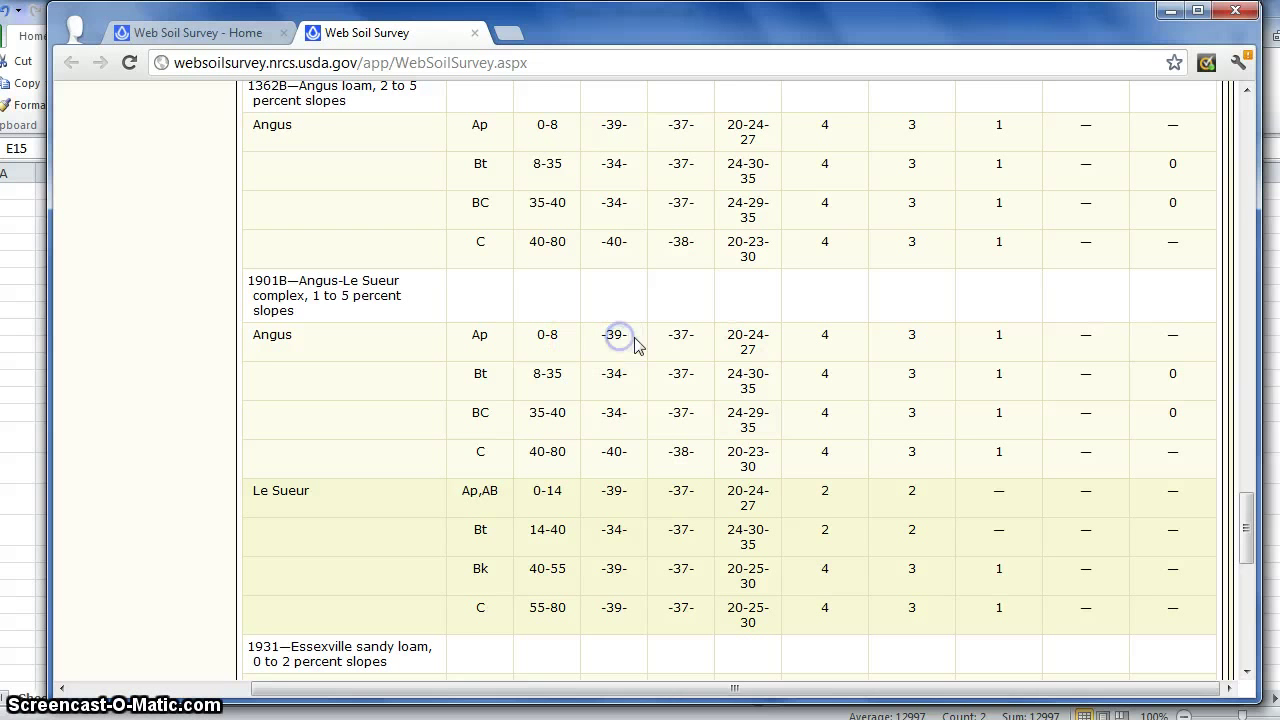
double_click(681, 334)
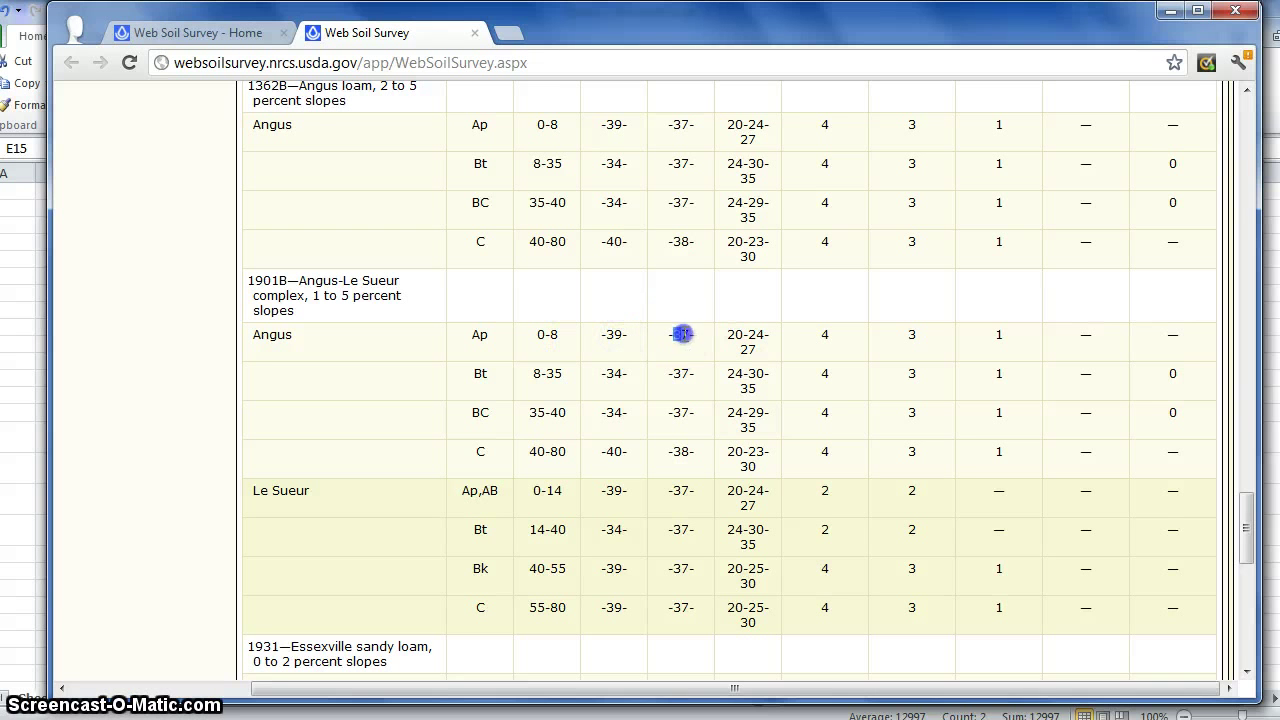
double_click(752, 336)
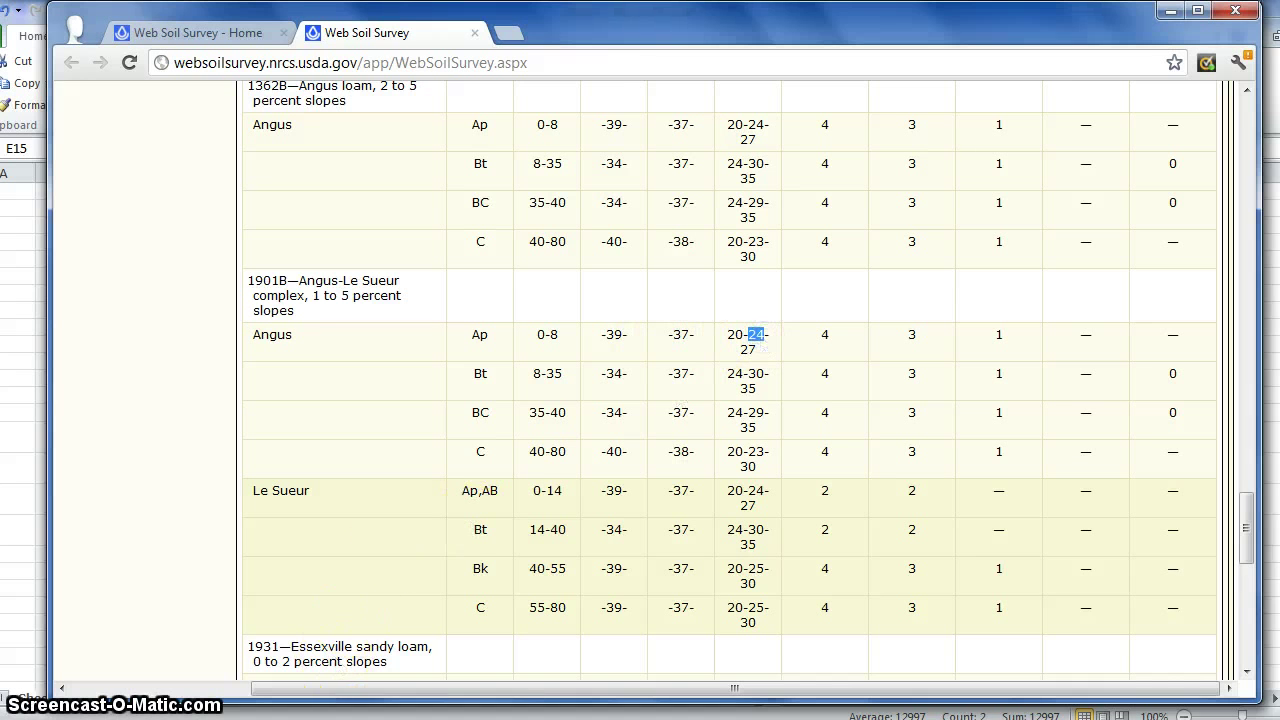
- Switch to the Excel workbook Book2 and label columns E to H above the Angus rows Horizon Depths, Sand, Silt and Clay
left_click(270, 620)
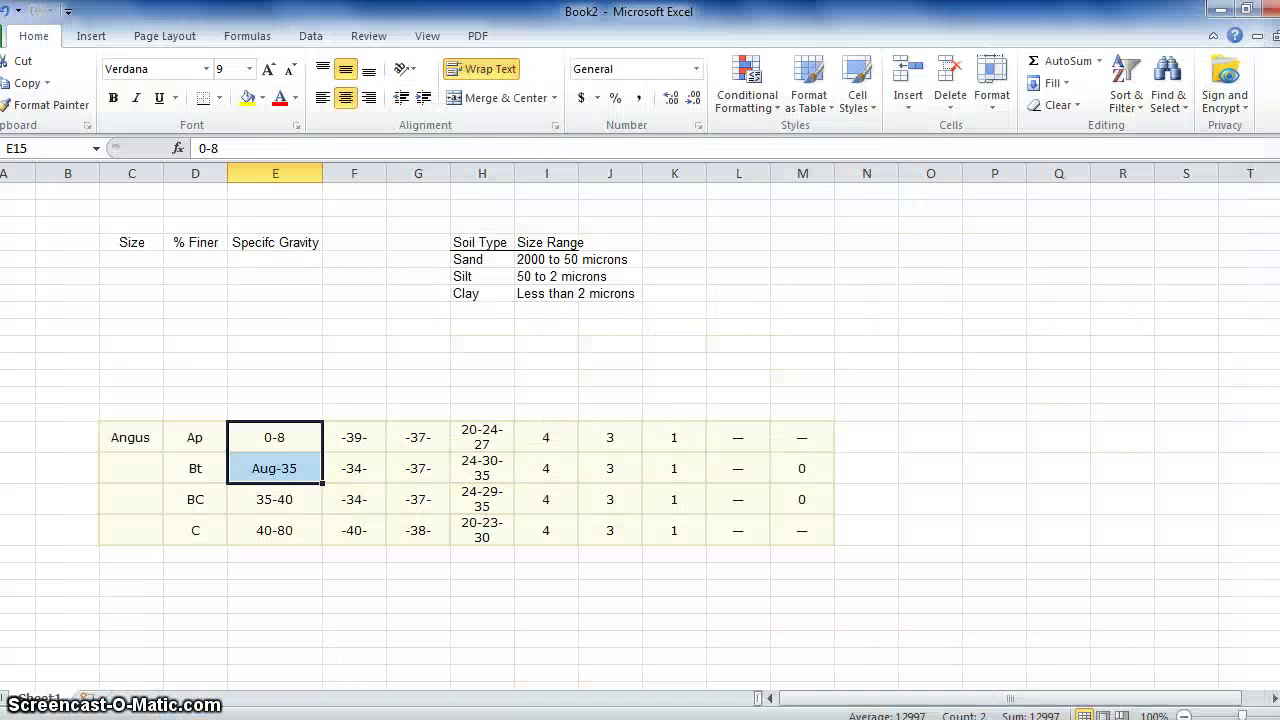
left_click(307, 412)
type("Horizon")
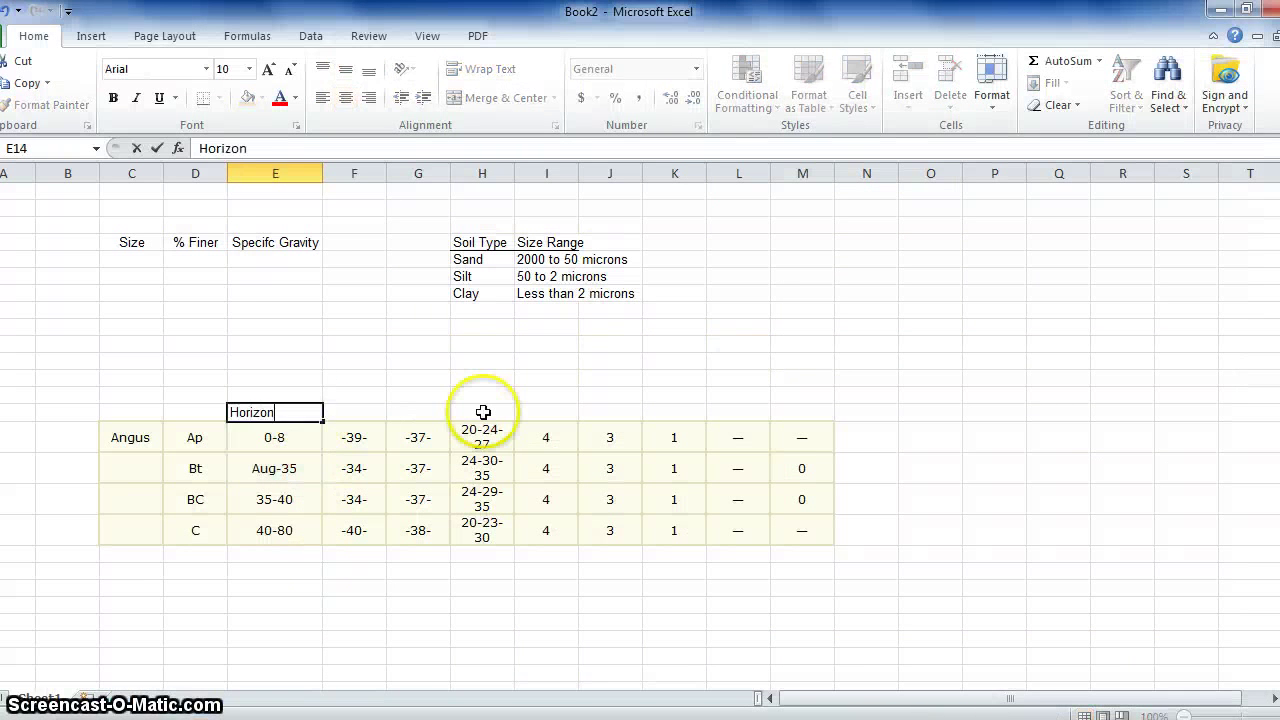
type(" Depths")
key("Tab")
type("Sand")
key("Tab")
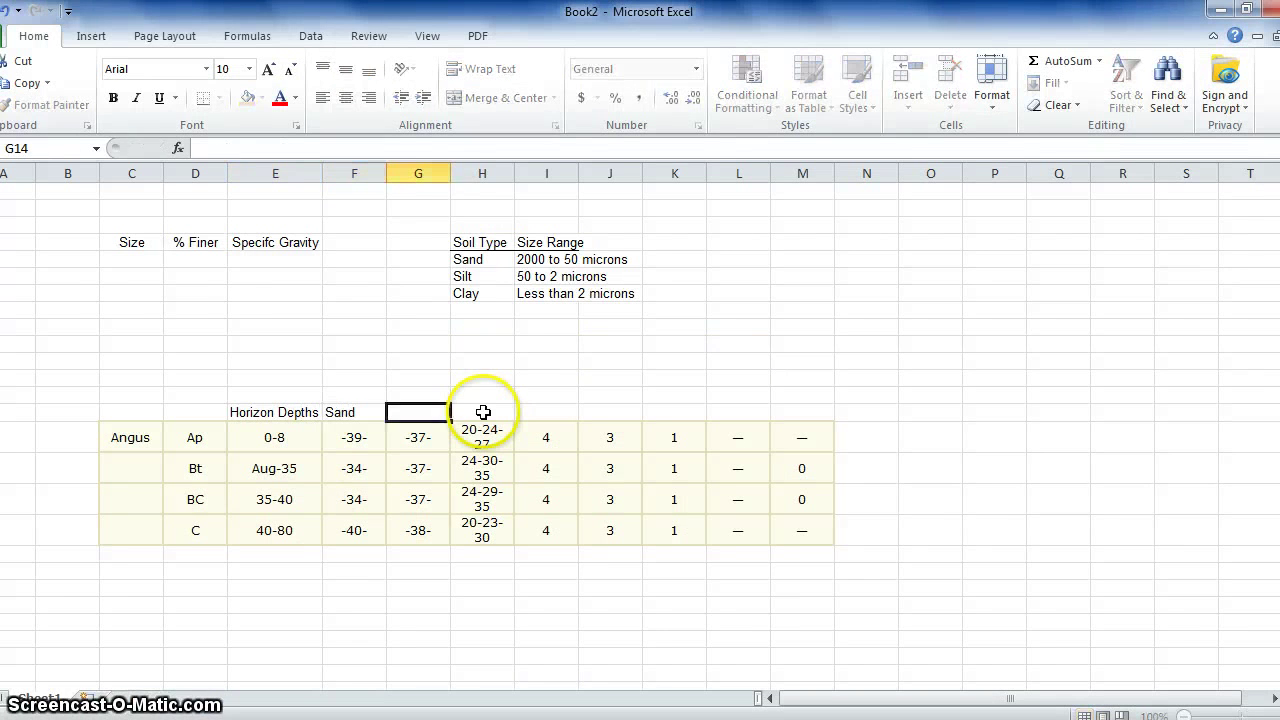
type("Silt")
key("Tab")
type("Clay")
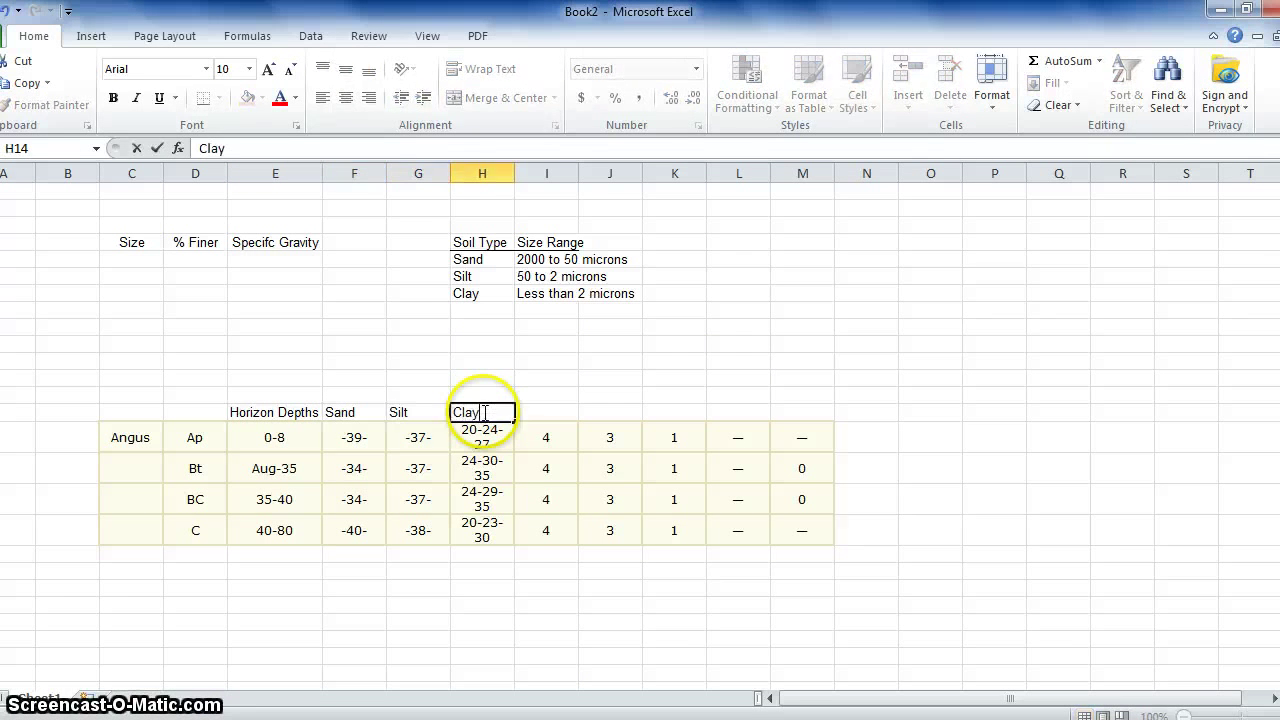
key("Return")
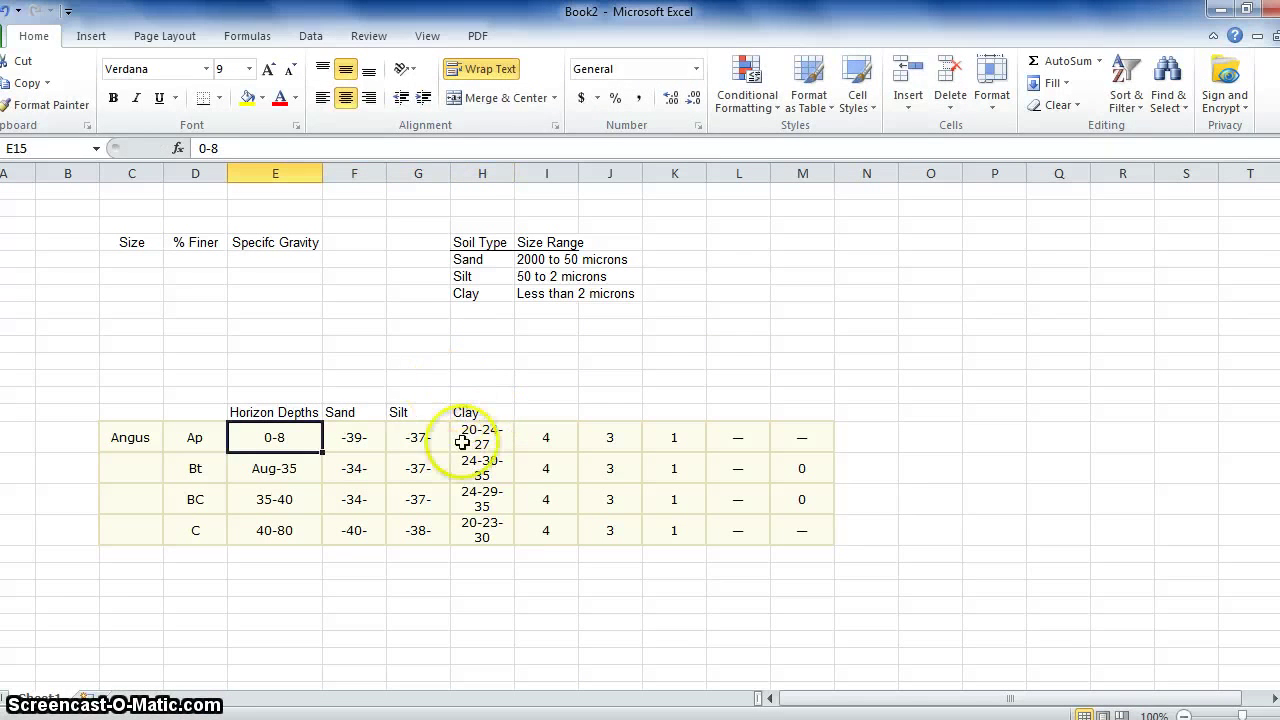
- Enter the particle sizes 2000, 50 and 2 under the Size heading, starting at cell C5
left_click(106, 259)
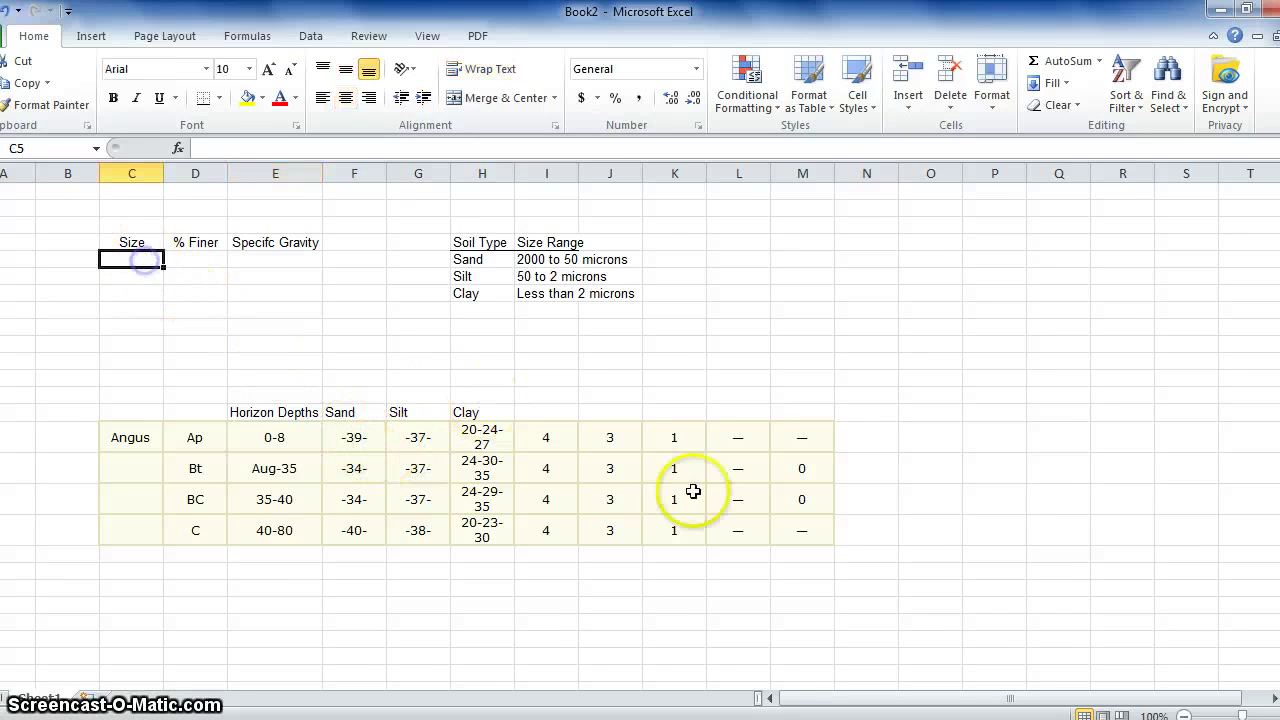
type("20")
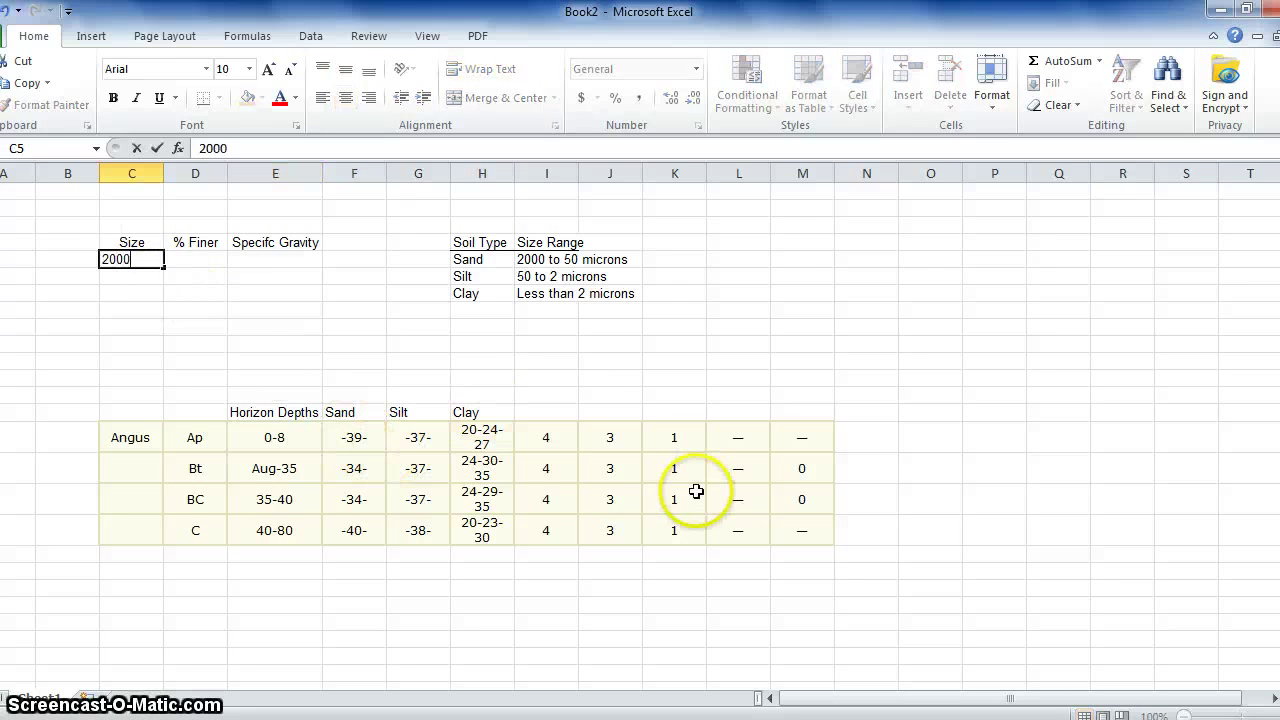
type("00")
key("Return")
type("50")
key("Return")
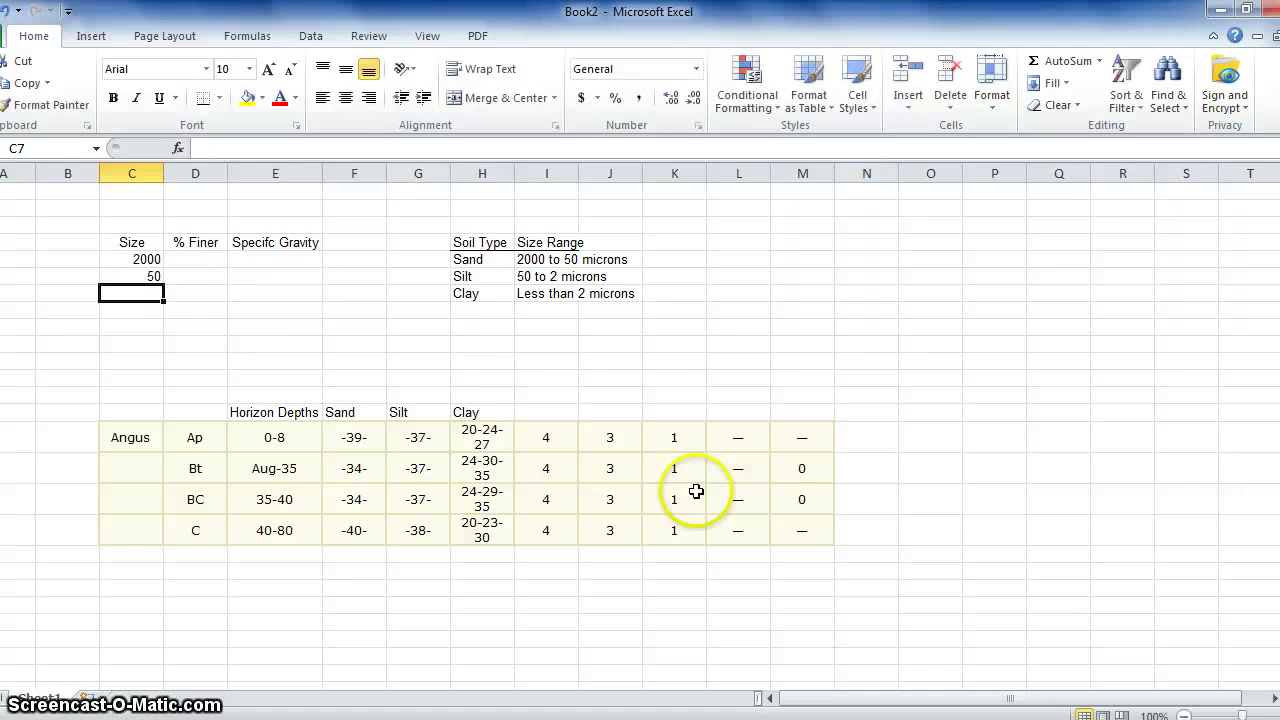
type("2")
key("Tab")
- Check the Ap horizon's sand and silt entries and set the % Finer for size 2000 to 100
key("Up")
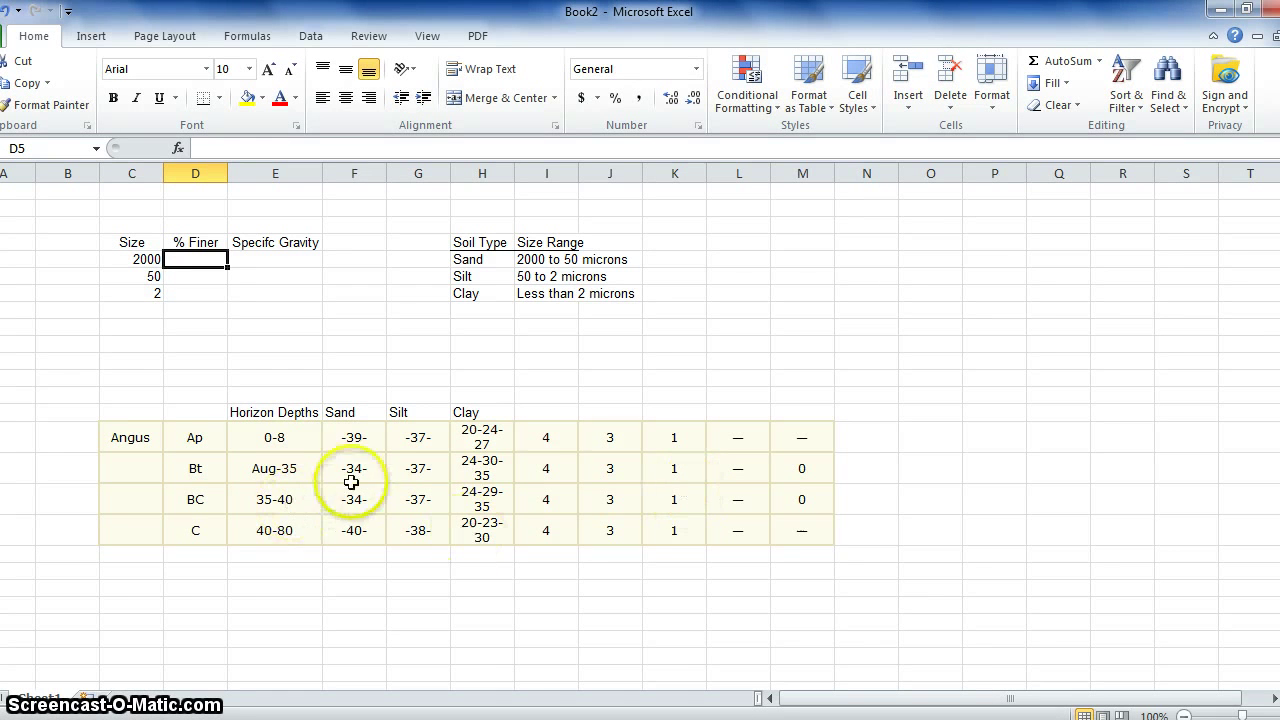
left_click(287, 438)
left_click(354, 438)
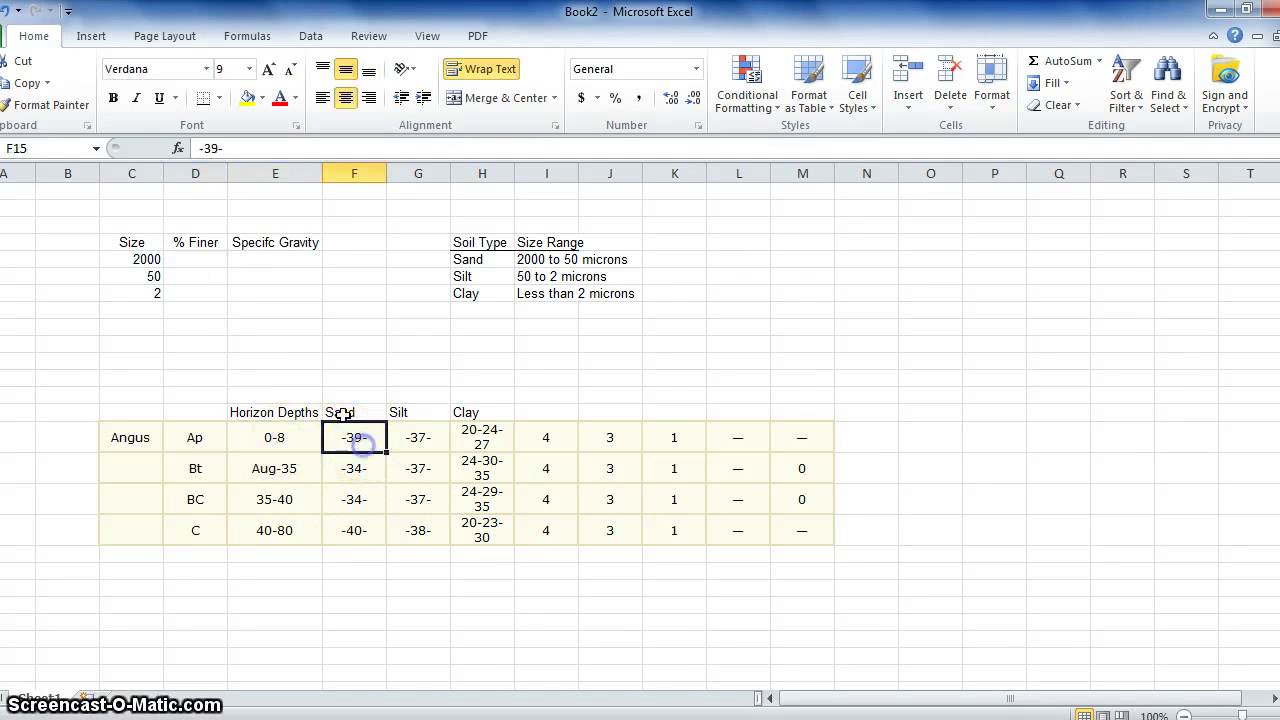
left_click(205, 260)
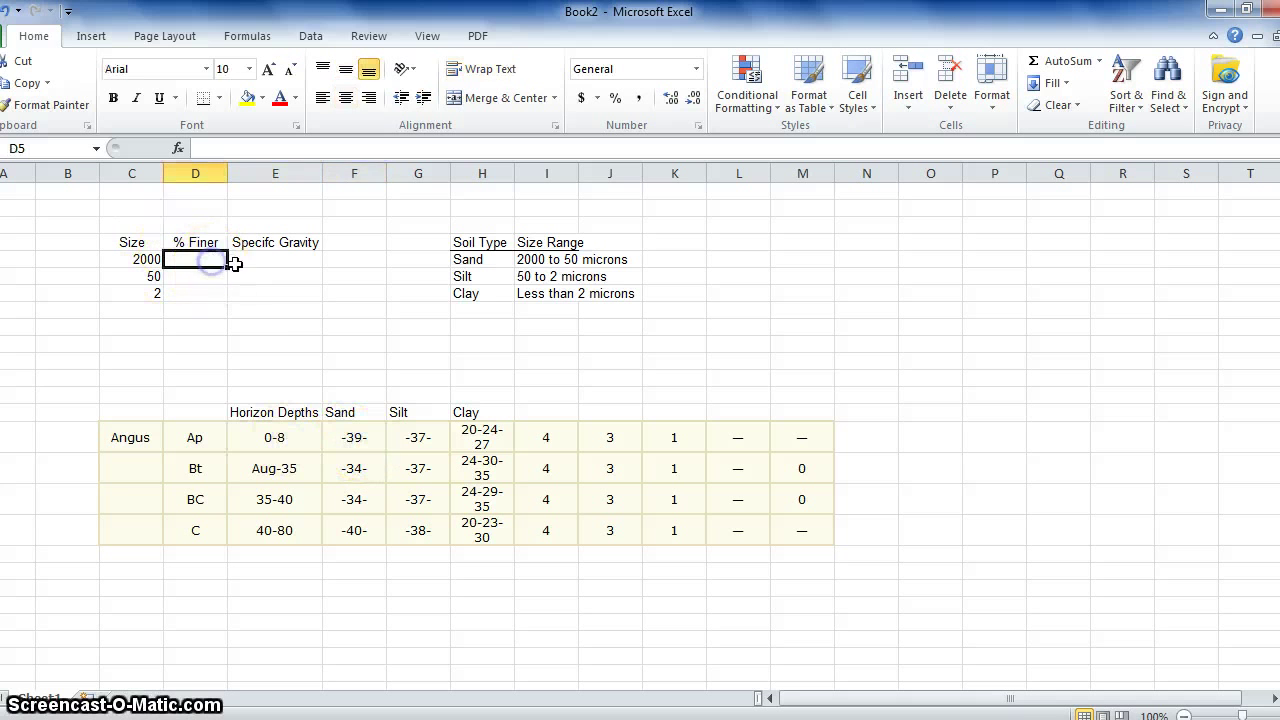
left_click(206, 358)
left_click(420, 436)
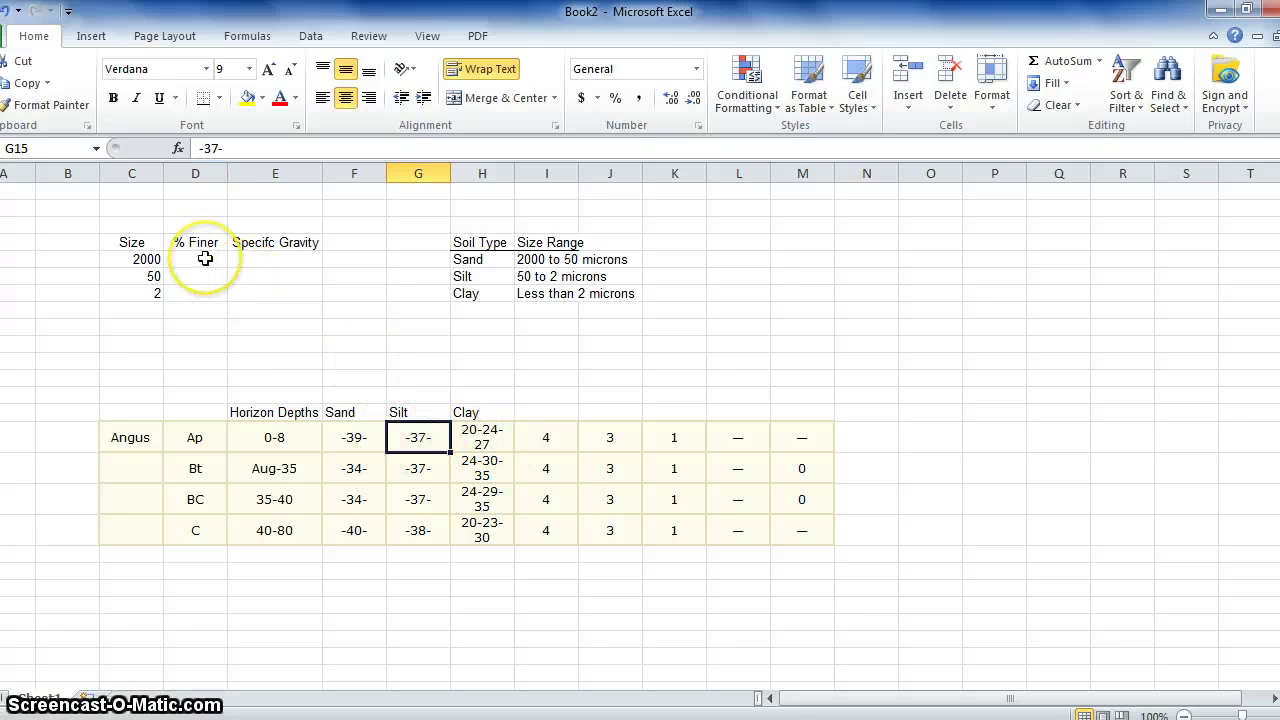
left_click(205, 259)
type("1000")
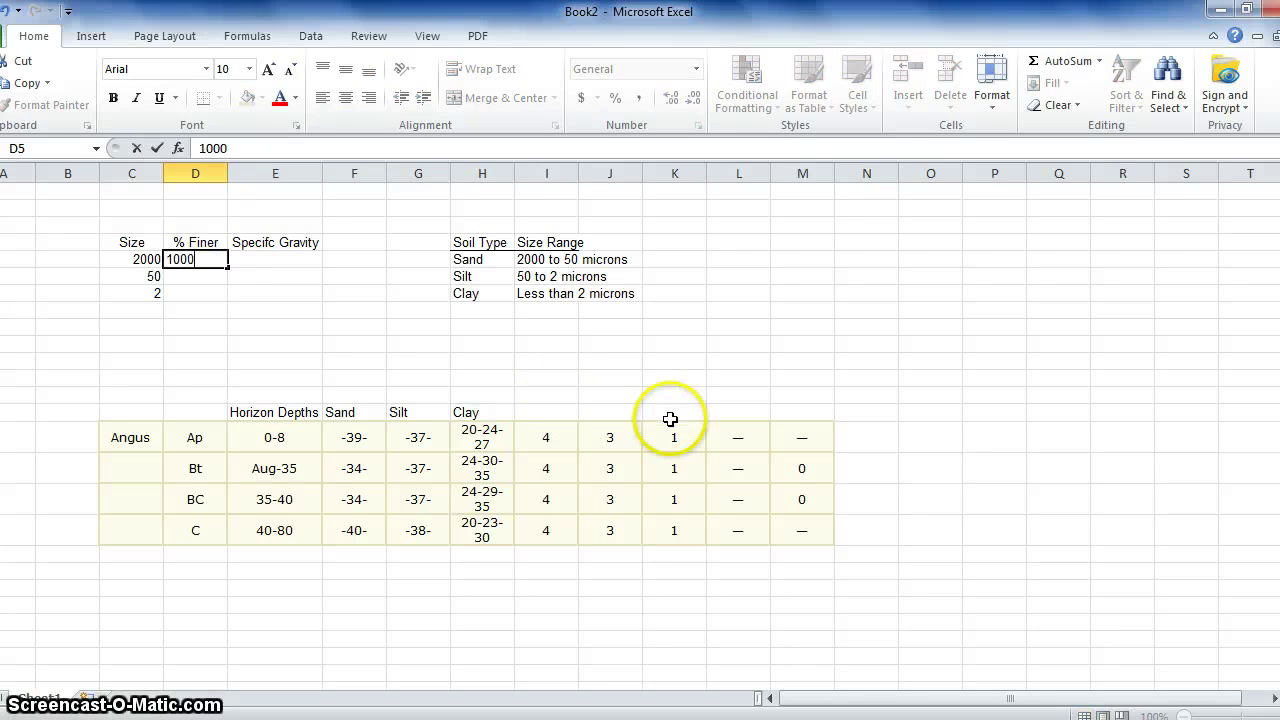
key("Return")
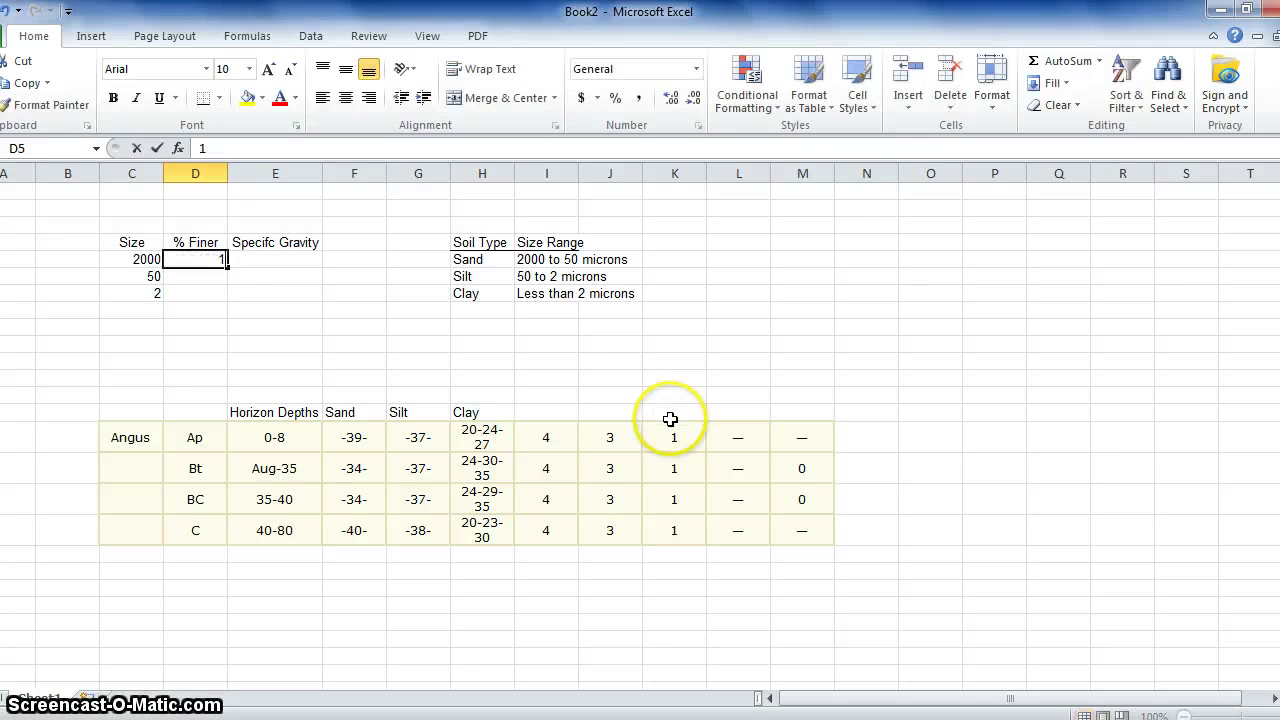
type("00")
key("Return")
key("Up")
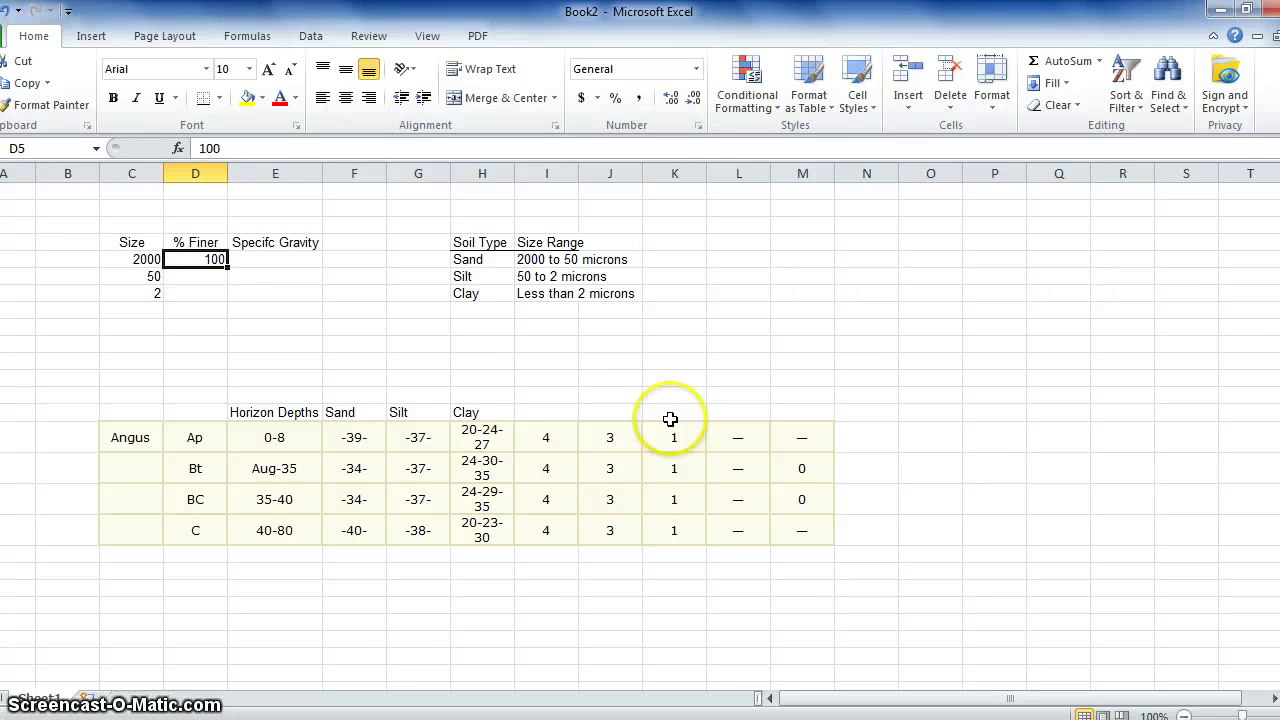
- Enter a specific gravity of 2.65 for the 2000 size row
key("Right")
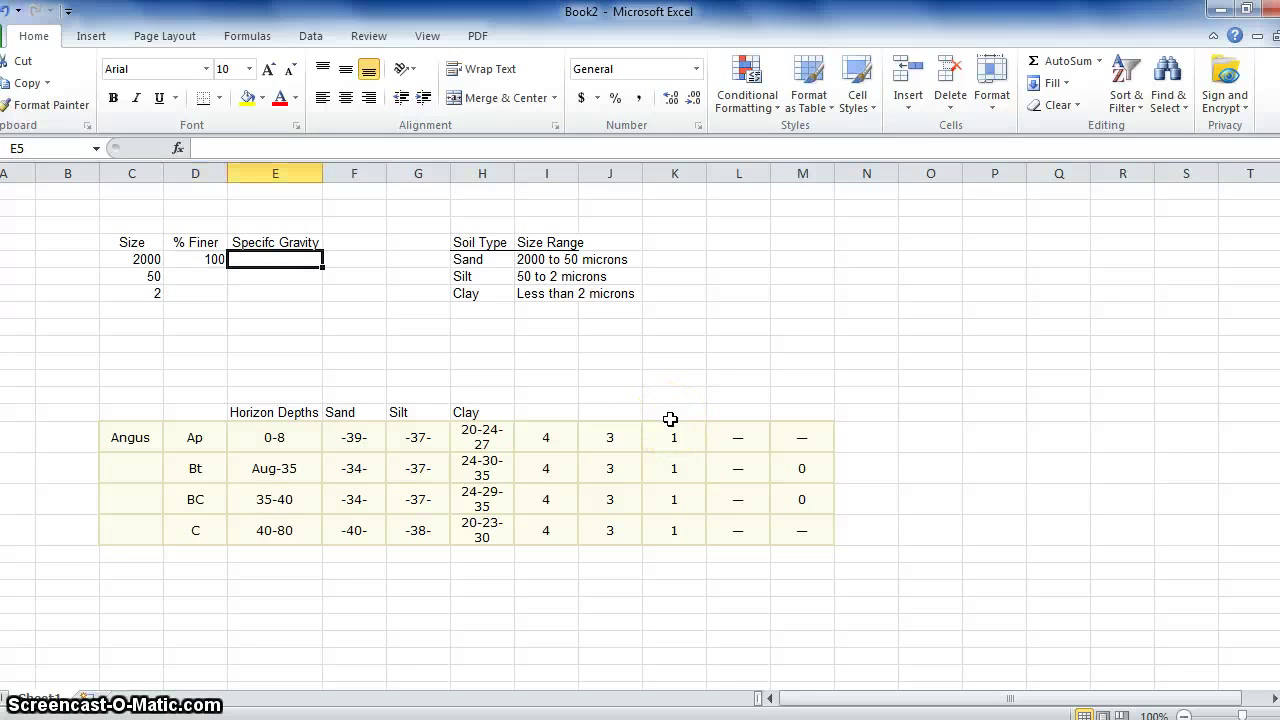
key("Left")
key("Left")
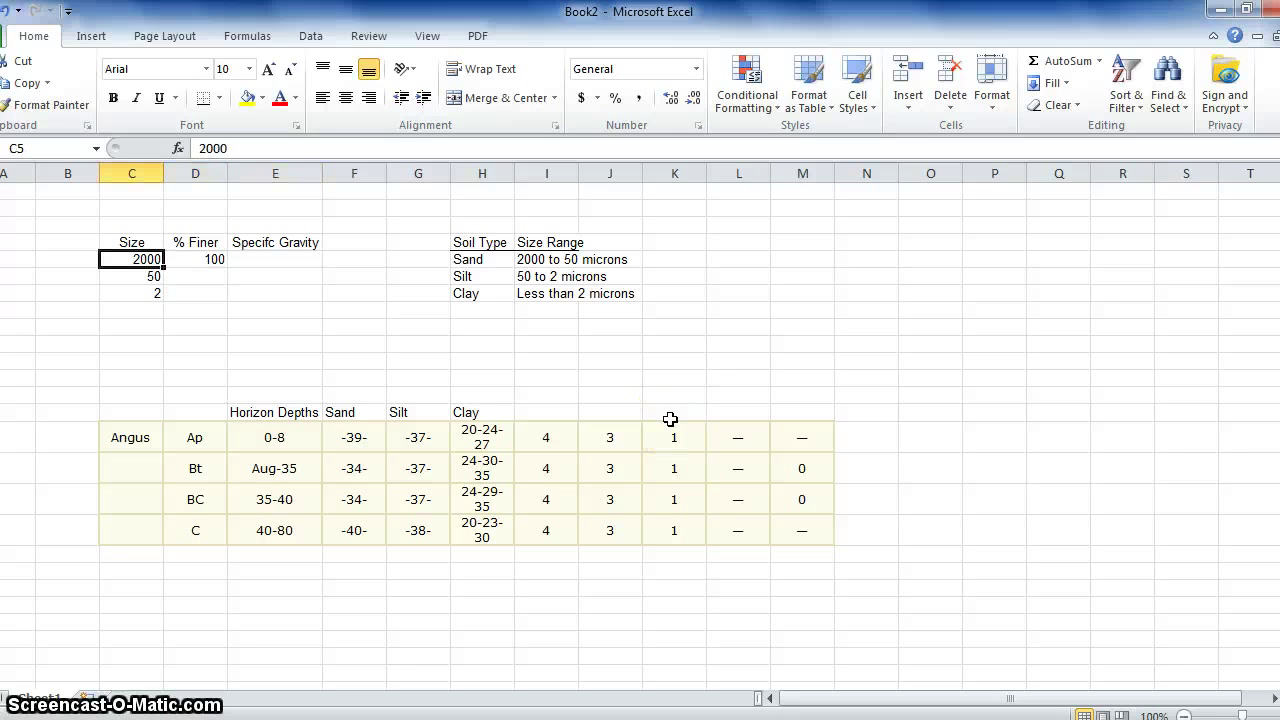
key("Right")
key("Right")
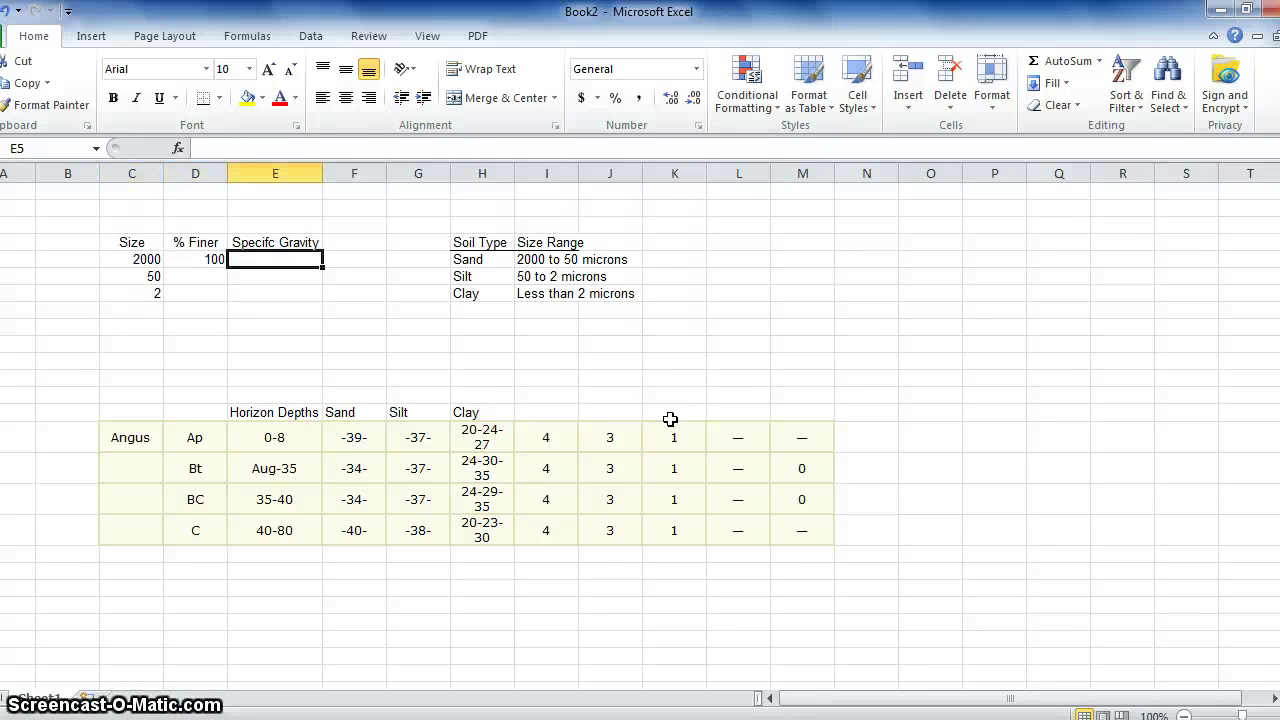
type("2.65")
key("Return")
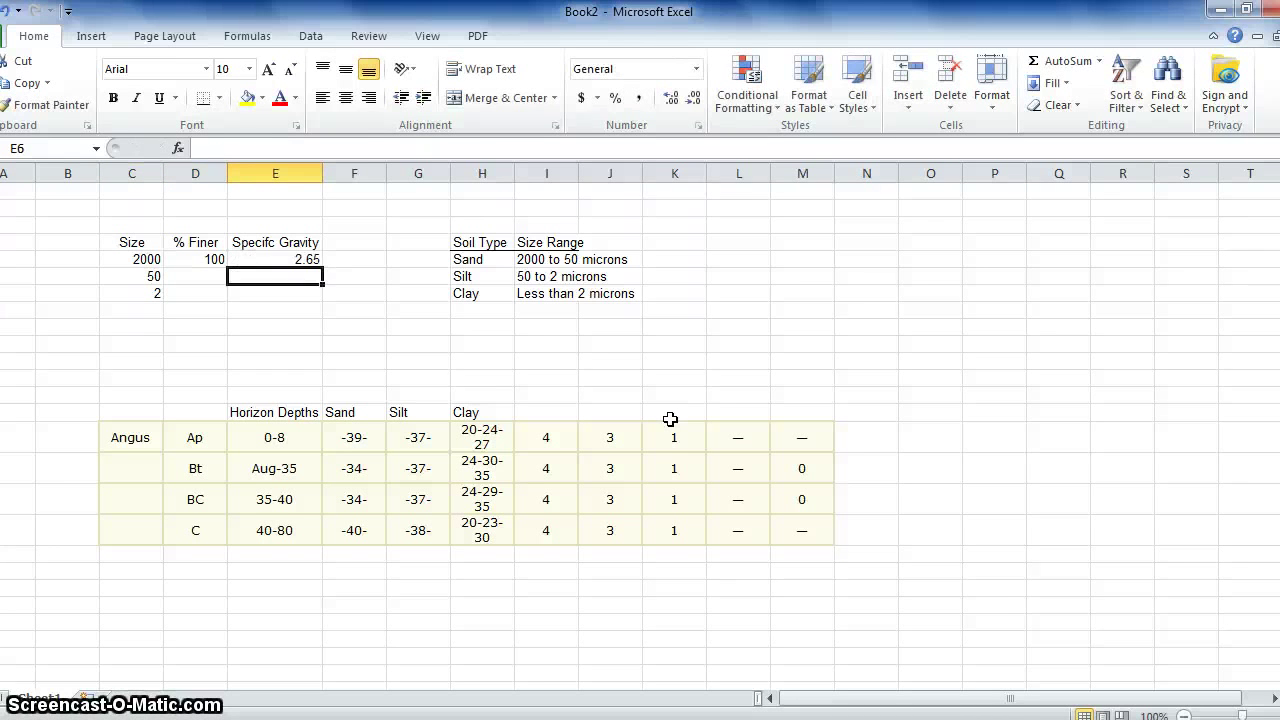
- For the size 50 row, enter the formula =37+24 under % Finer and a specific gravity of 2.65
key("Left")
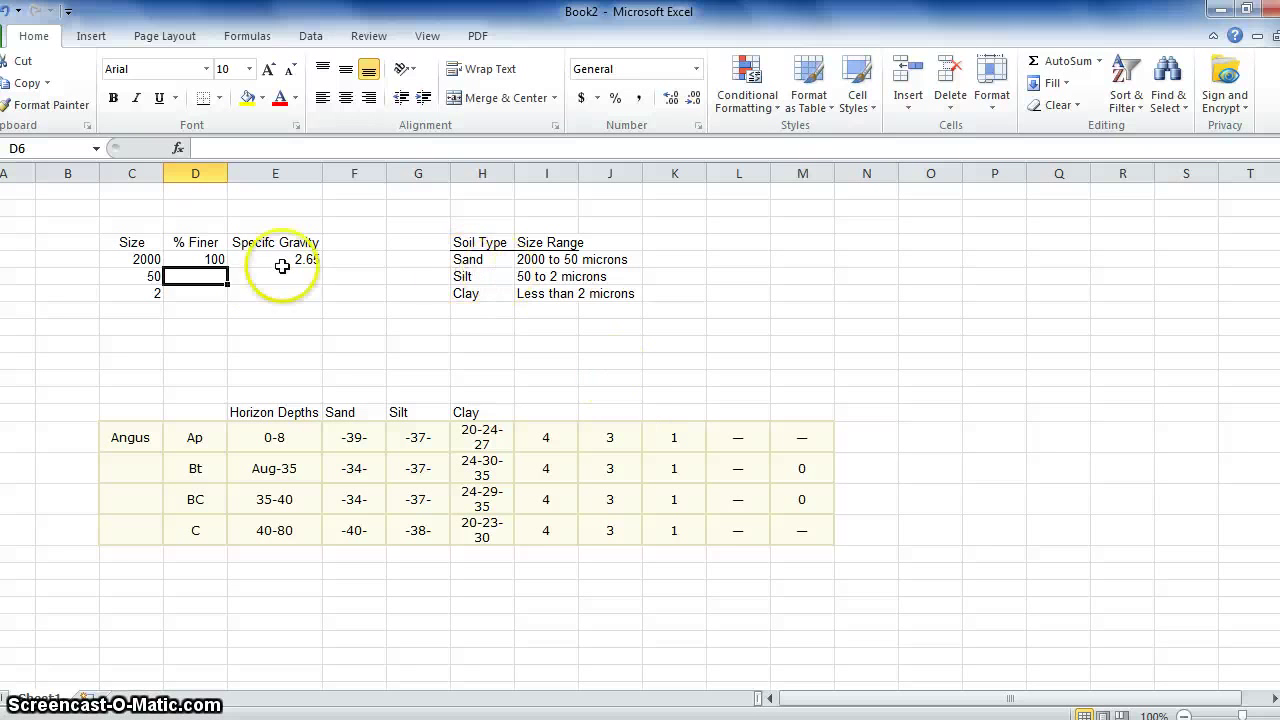
left_click(150, 280)
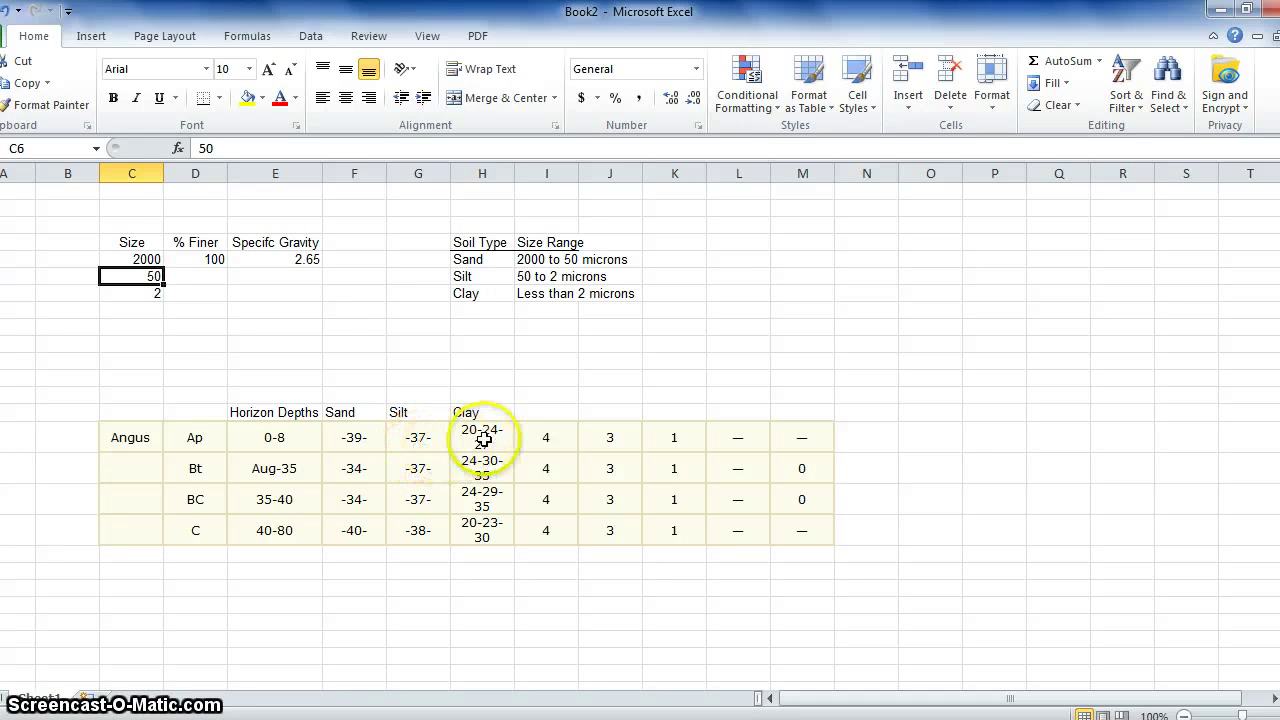
key("Right")
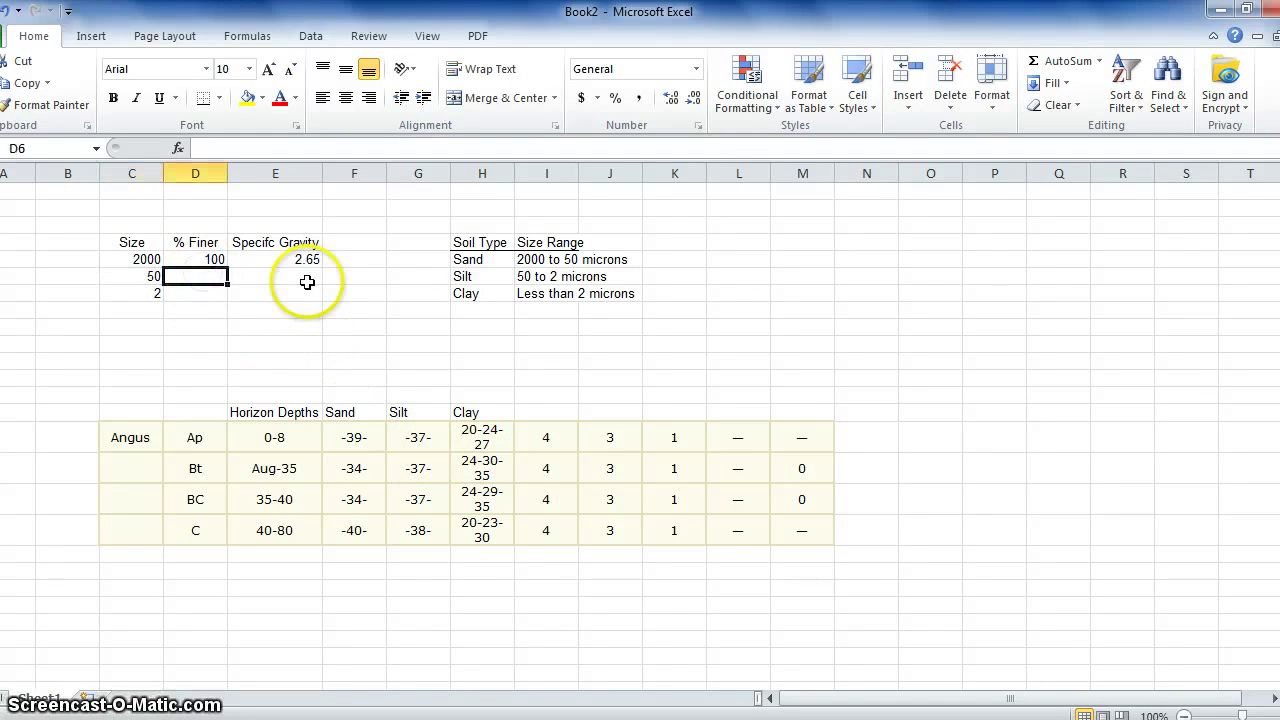
type("=37+24")
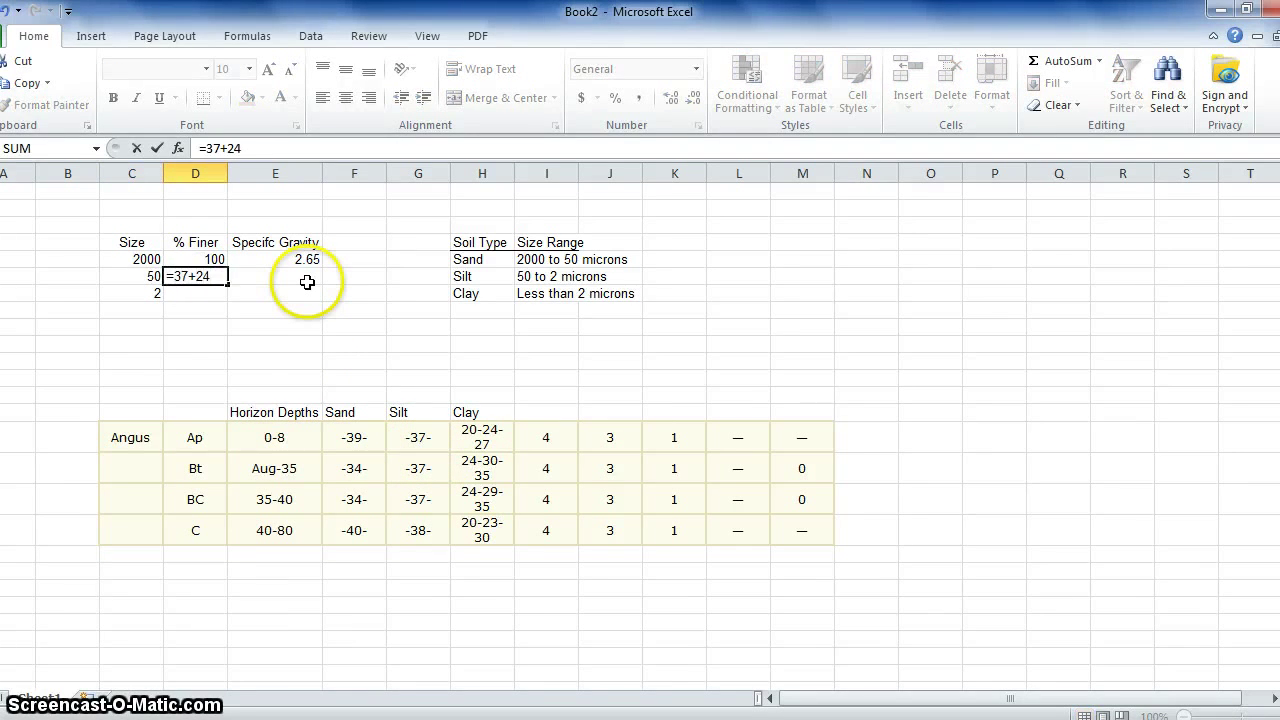
key("Return")
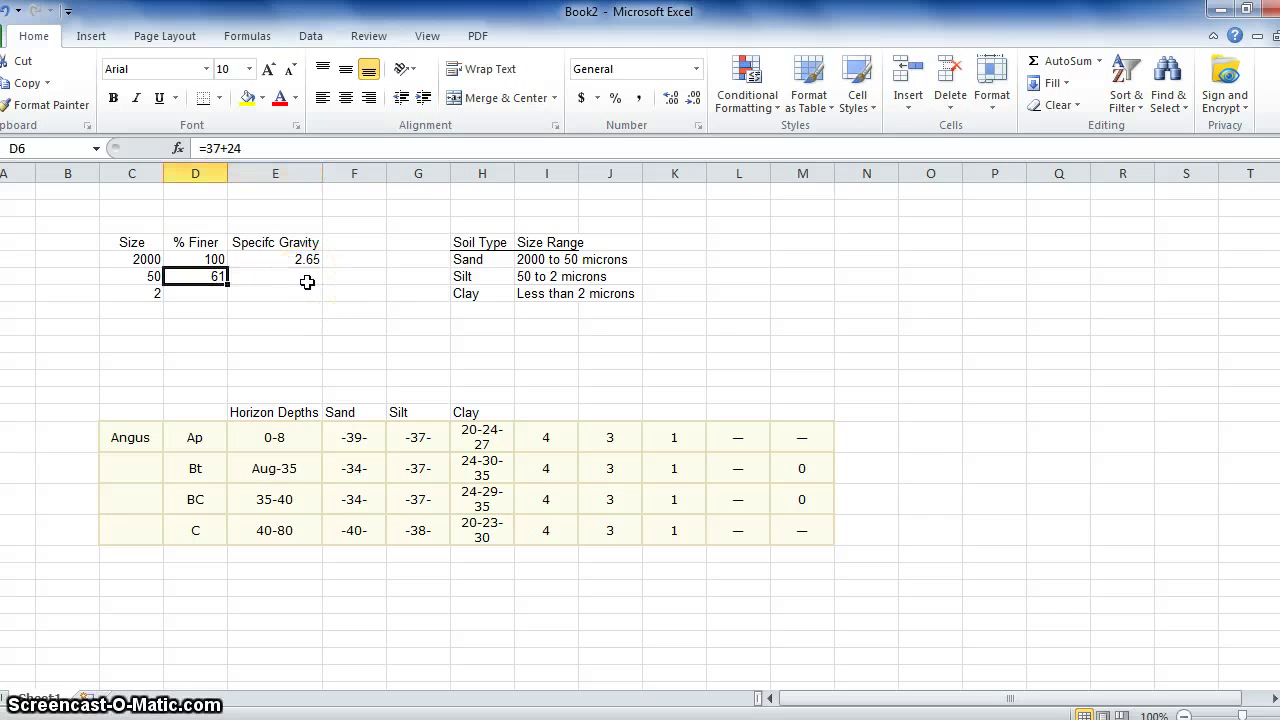
left_click(308, 284)
type("2.65")
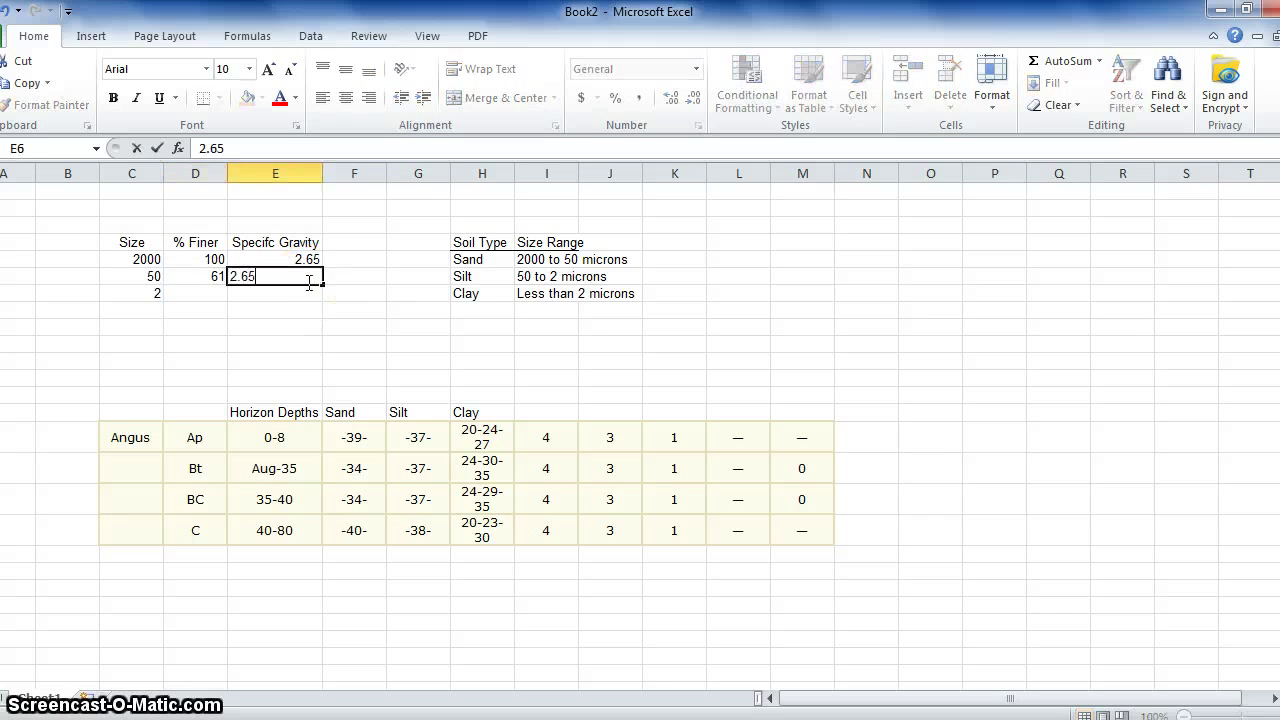
key("Return")
- For the size 2 row, enter 24 under % Finer and a specific gravity of 2.65
key("Left")
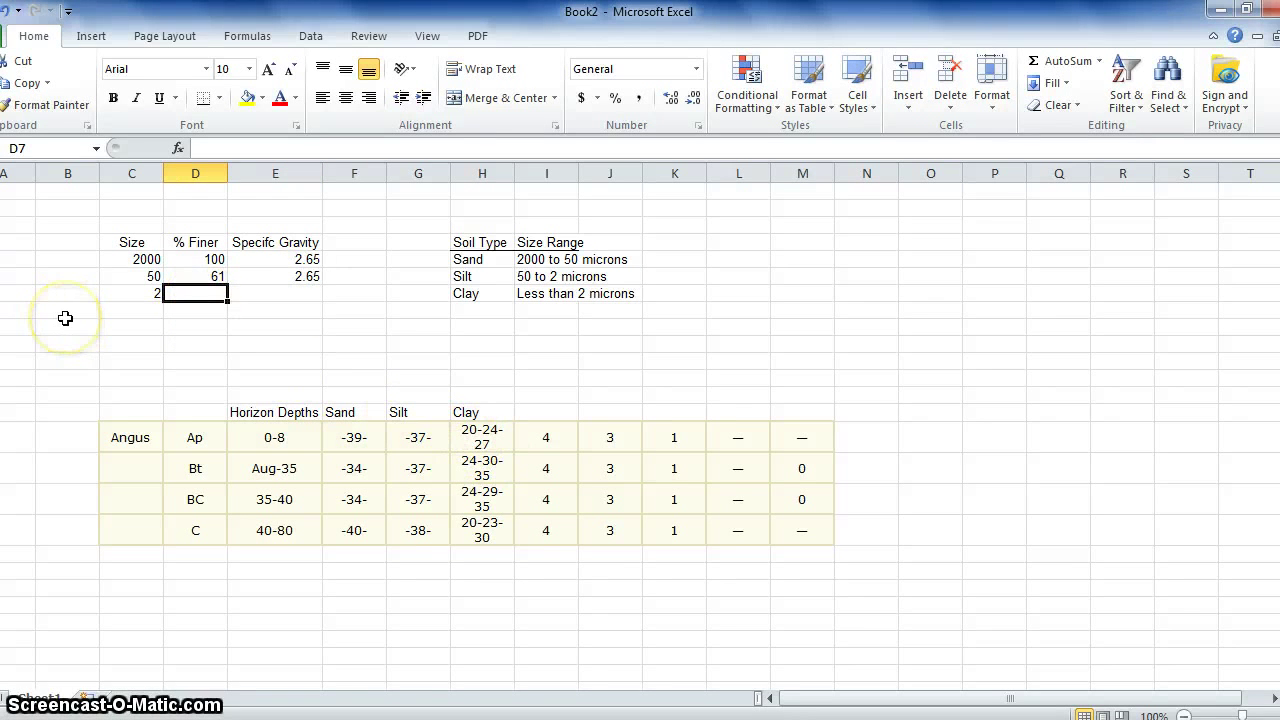
type("24")
key("Tab")
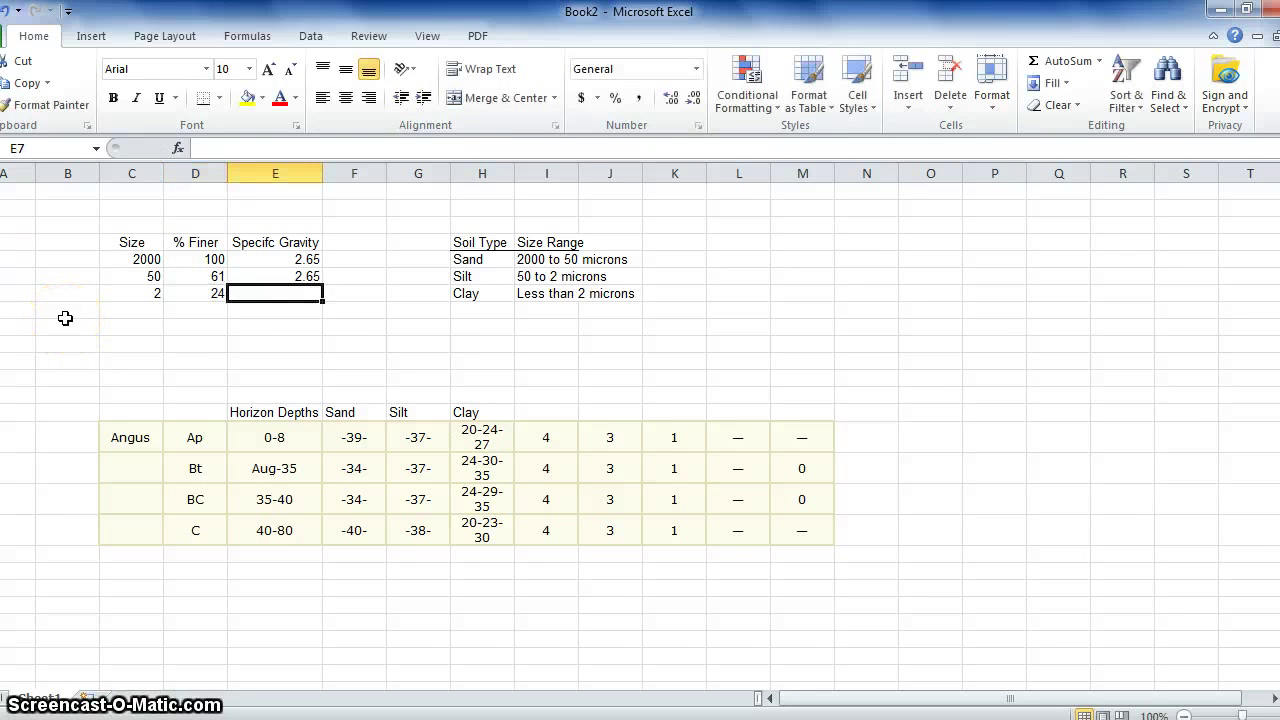
type("2.65")
key("Return")
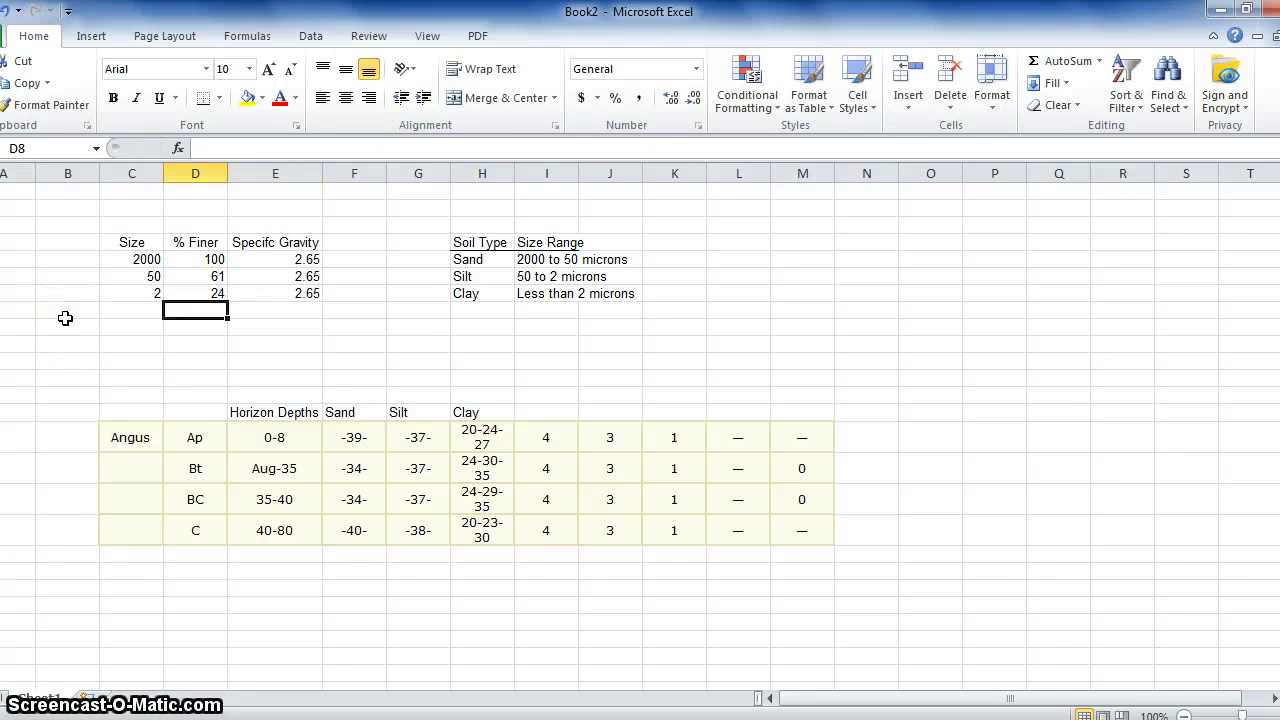
- Select the three rows of size, % Finer and specific gravity values without their headings
left_click(132, 241)
left_click_drag(222, 294, 296, 298)
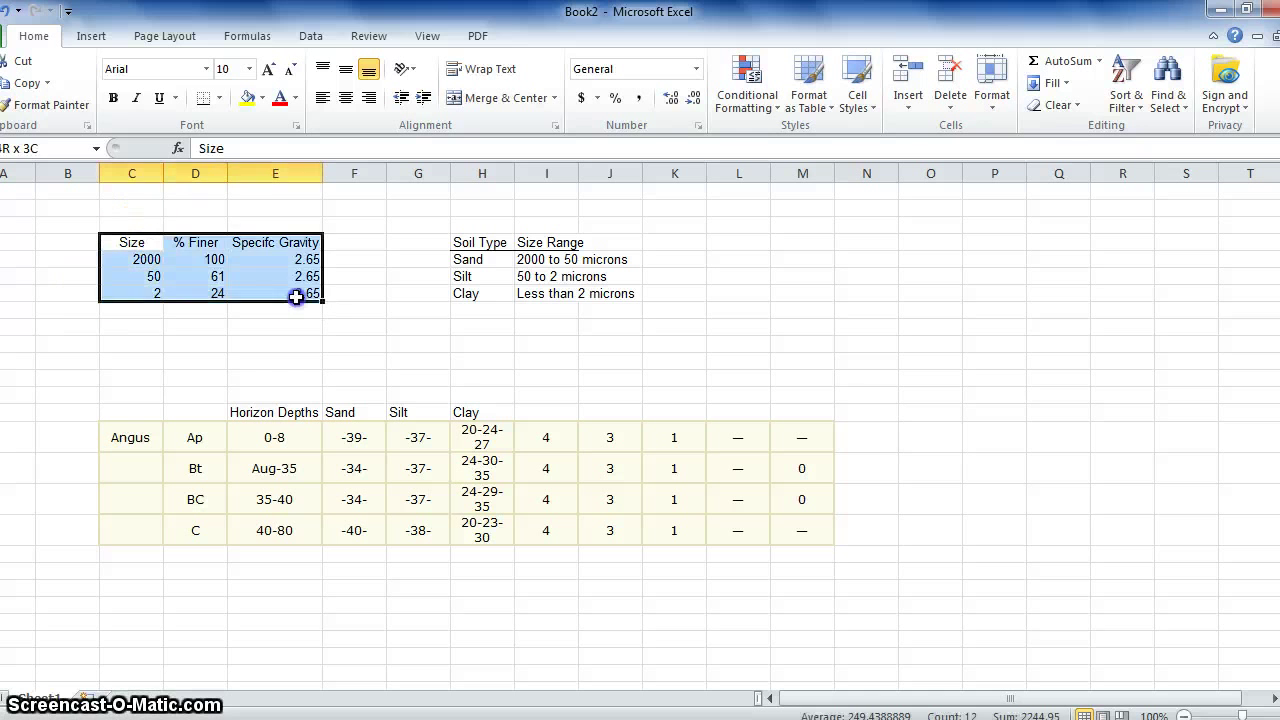
left_click(280, 377)
left_click(146, 259)
left_click_drag(146, 259, 277, 300)
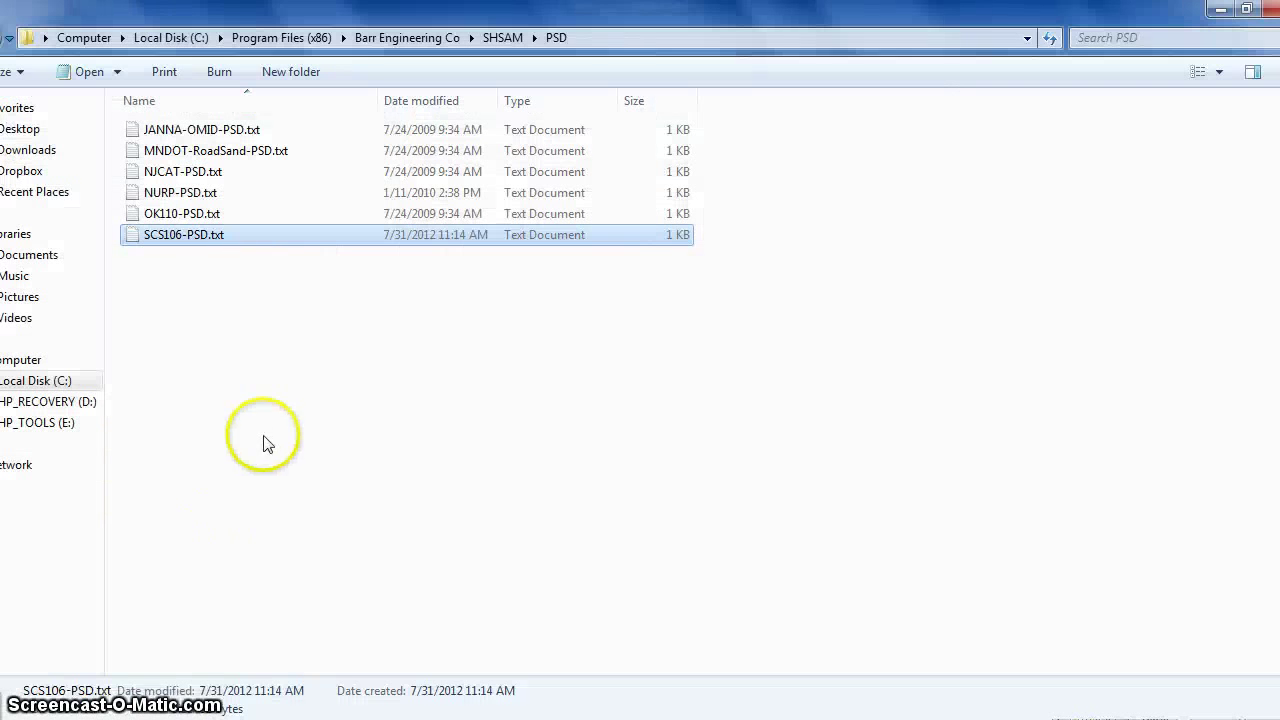
- Switch to the SHSAM PSD folder in Windows Explorer and create a new text document there
left_click(263, 440)
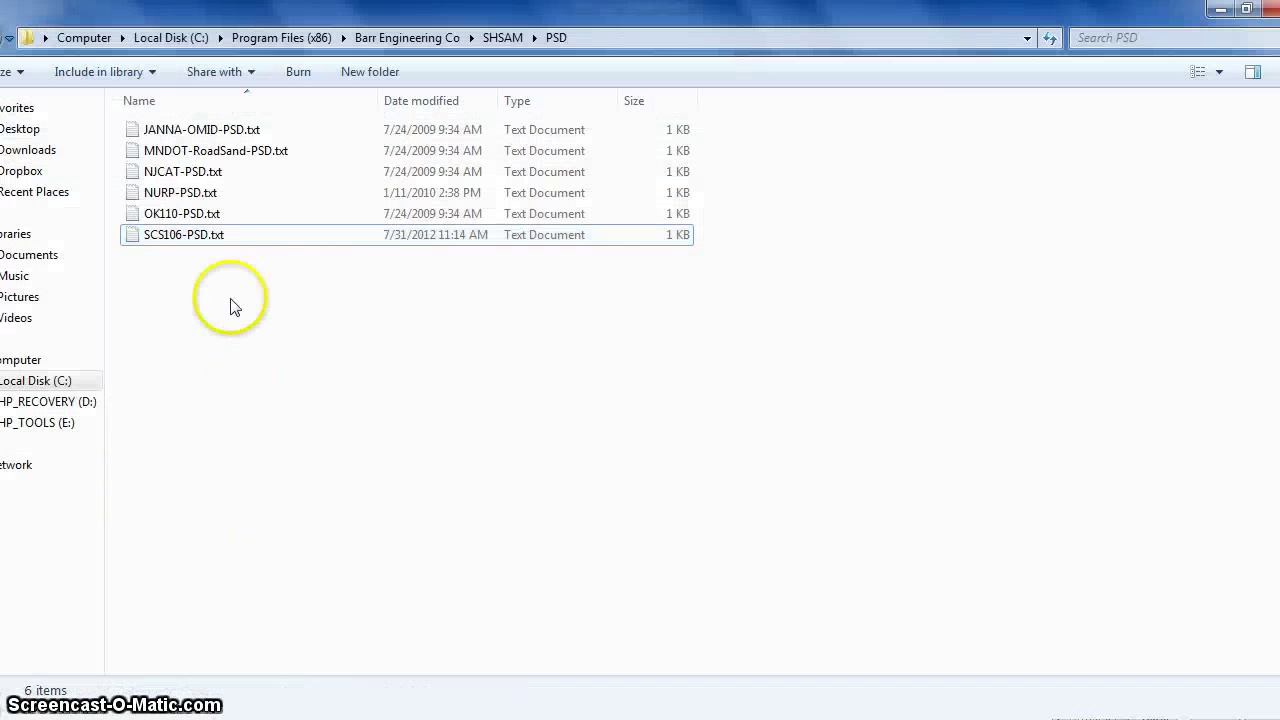
right_click(229, 297)
mouse_move(333, 545)
key("Right")
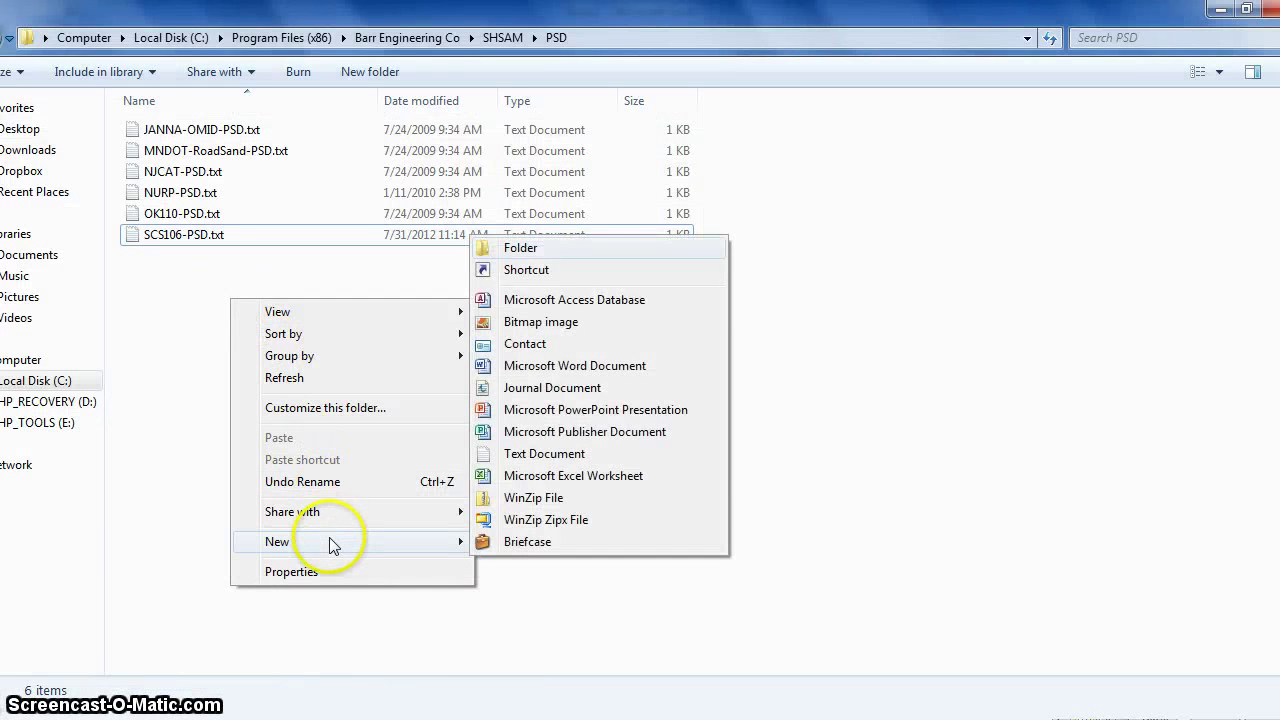
key("Up")
key("Up")
key("Up")
key("Up")
key("Up")
key("Return")
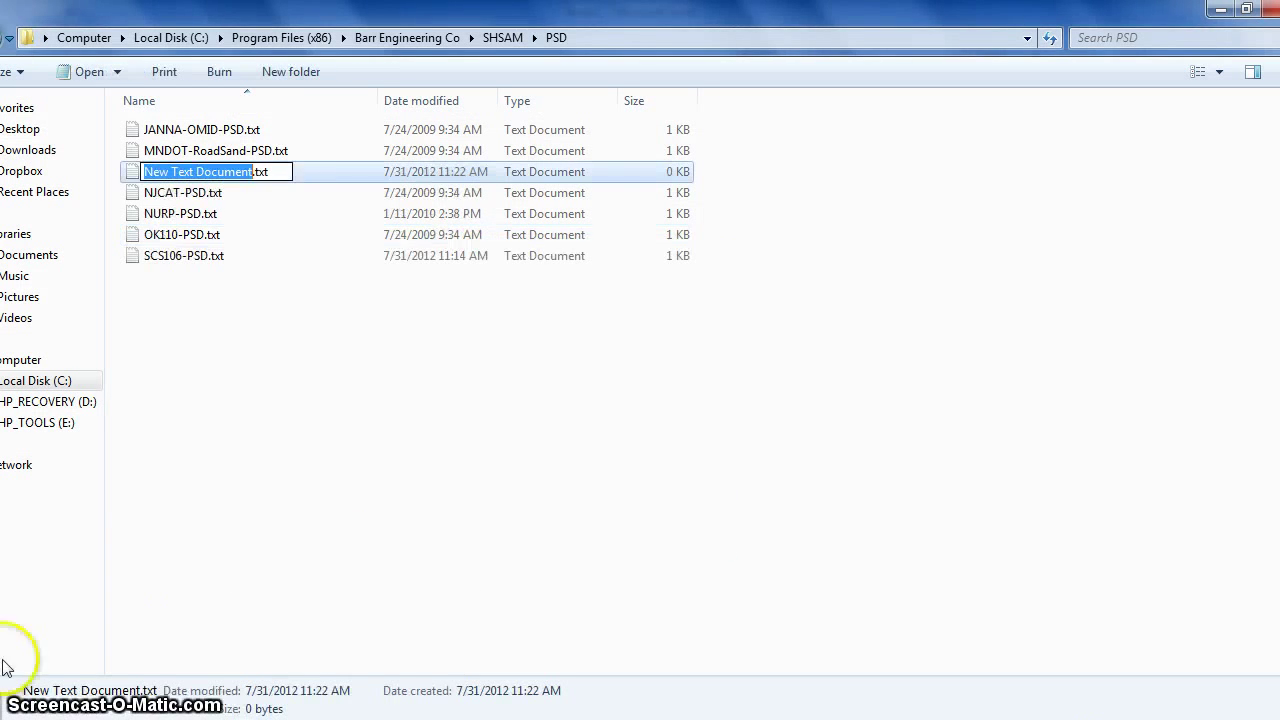
- Rename the new text document in the PSD folder as 1901BAngus.txt
key("alt+Tab")
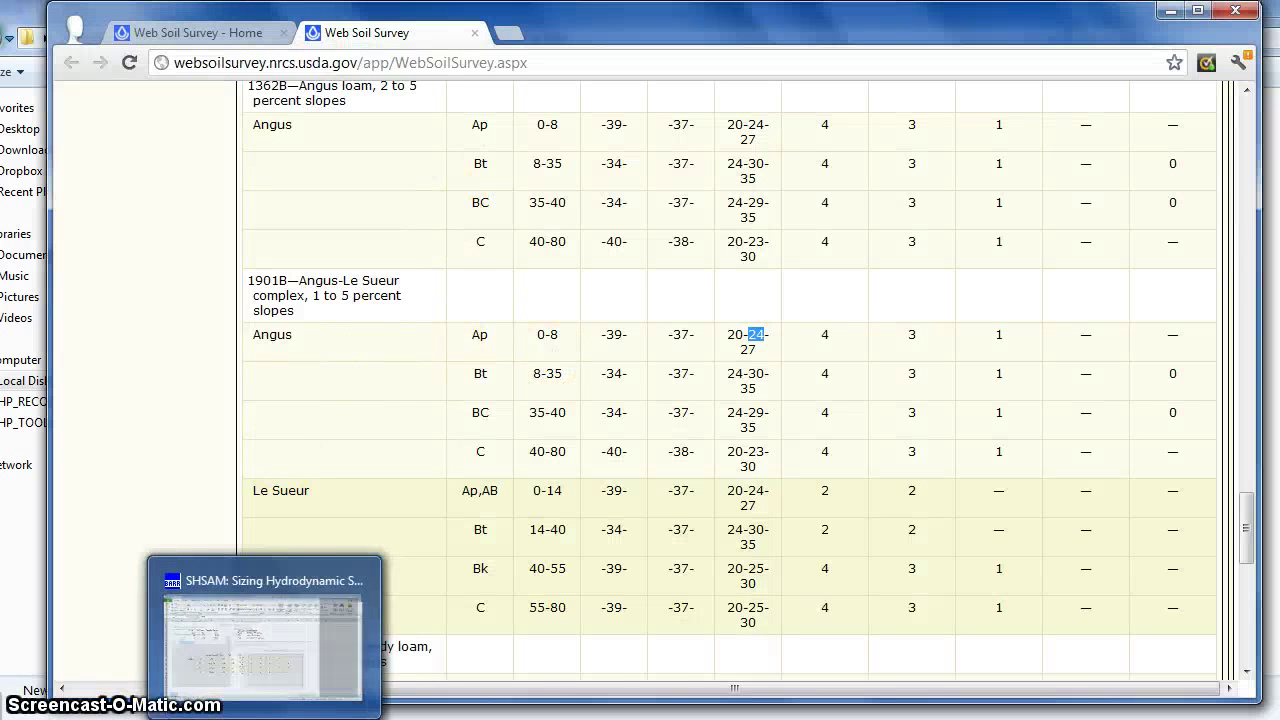
left_click(106, 718)
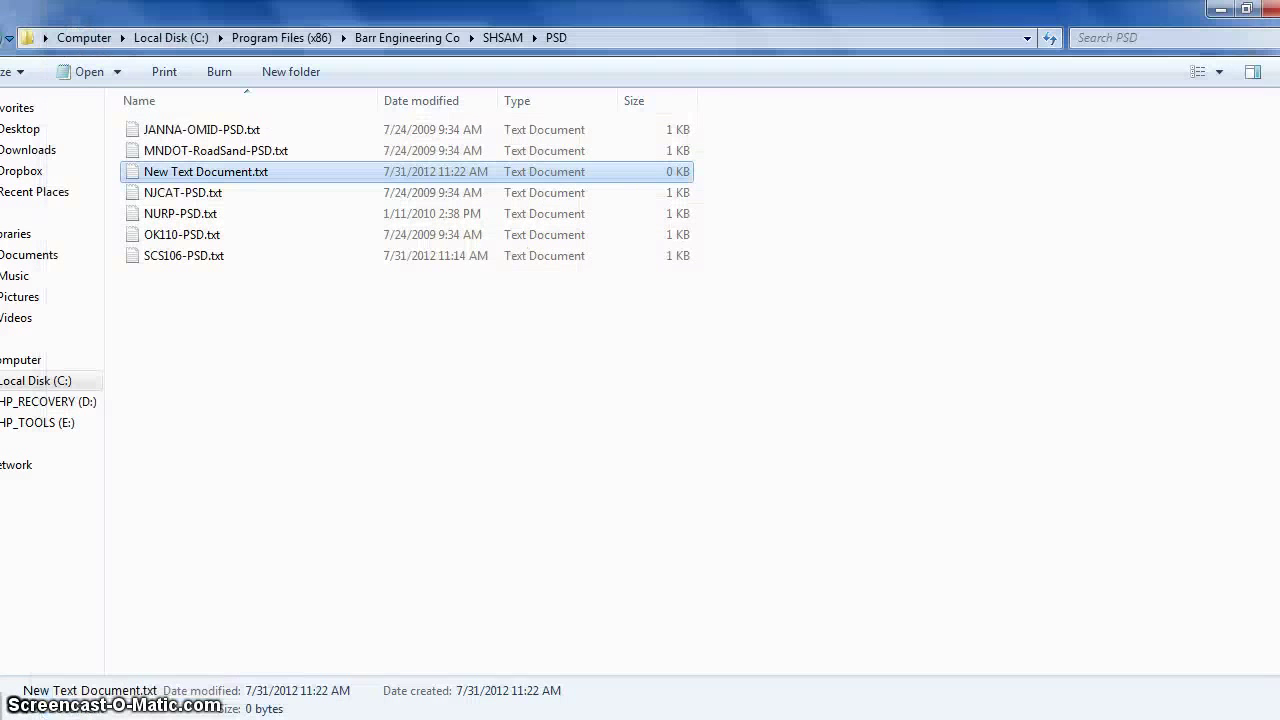
right_click(180, 178)
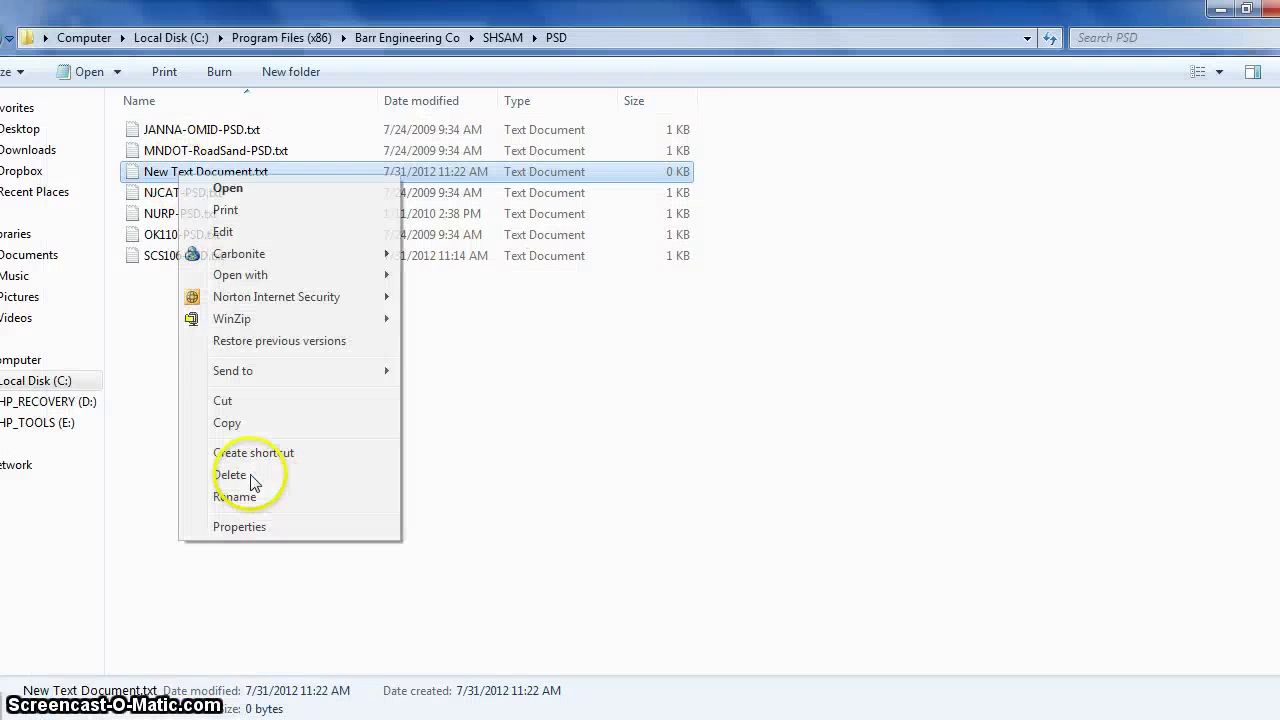
left_click(240, 497)
type("1901BAngus.txt")
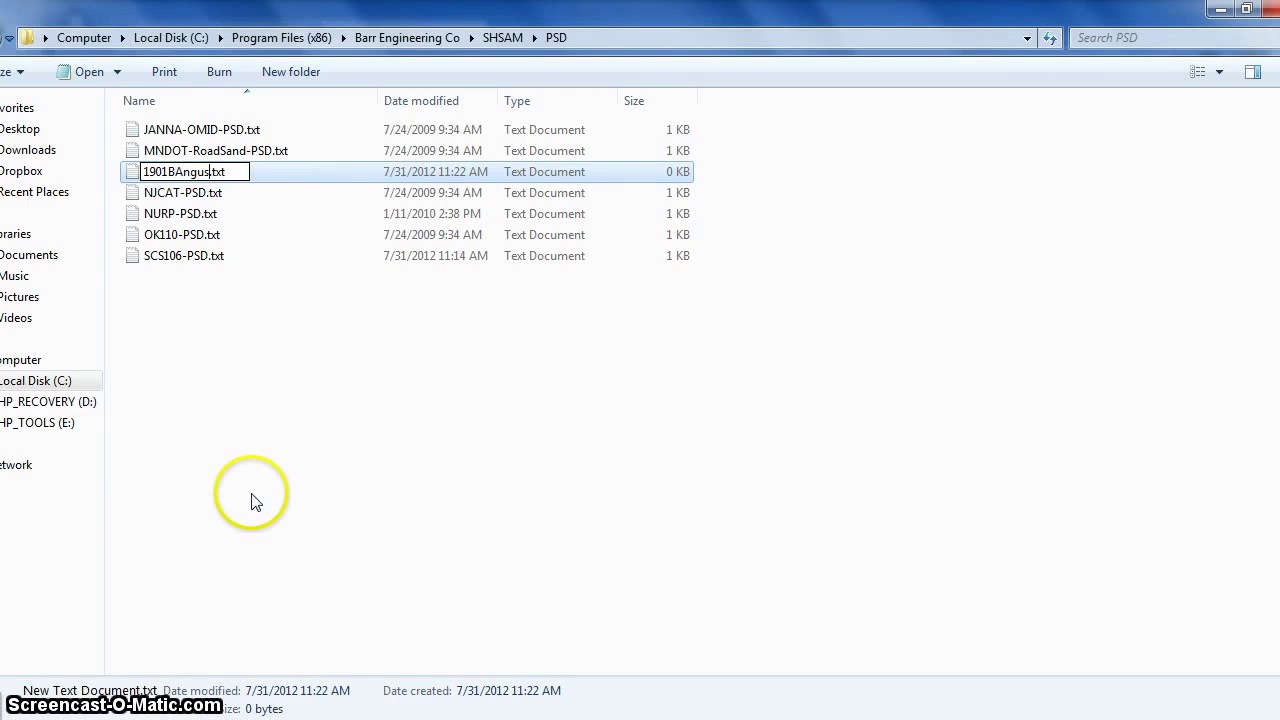
key("Return")
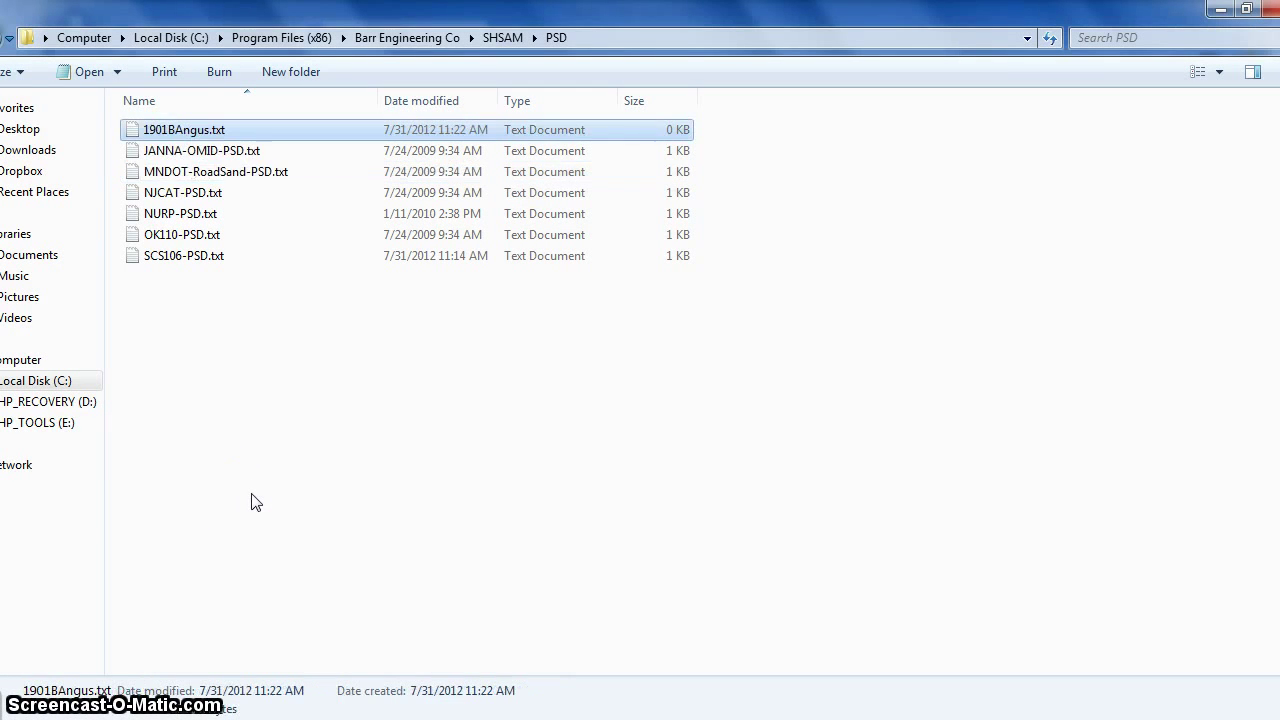
- Add -PSD to the file name so it reads 1901BAngus-PSD.txt, and open the file in Notepad
right_click(178, 132)
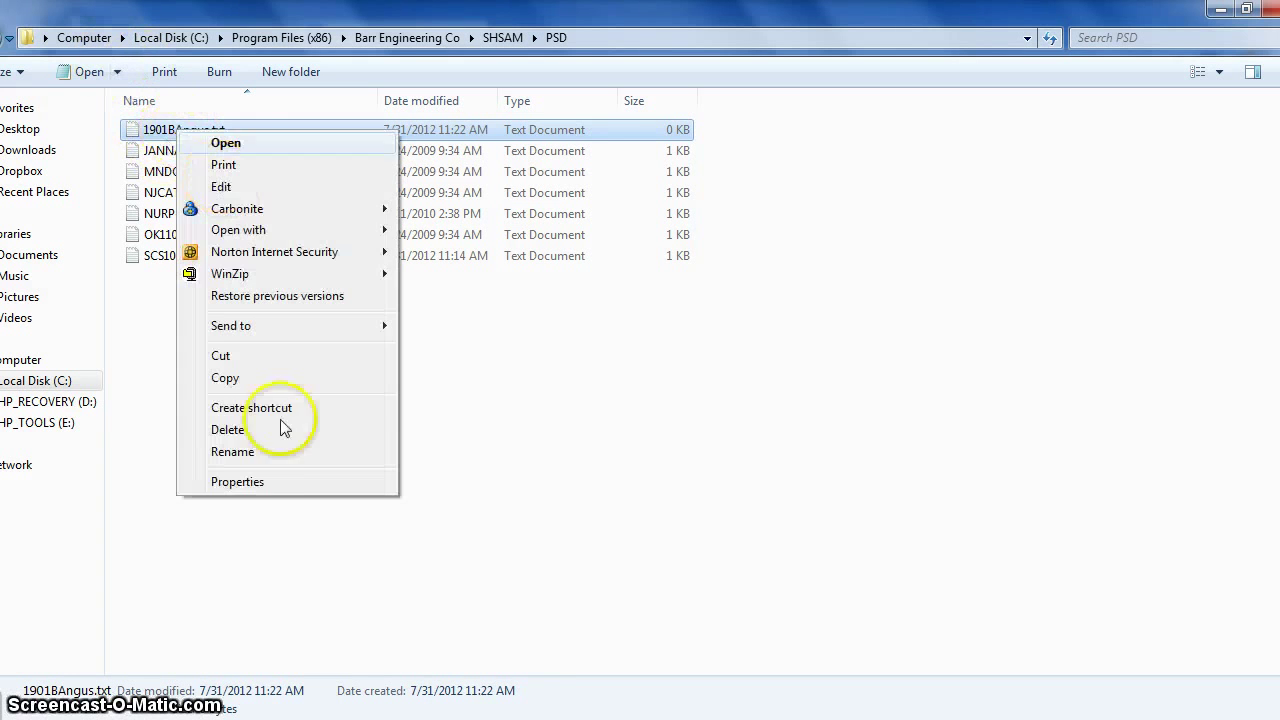
left_click(287, 459)
key("Right")
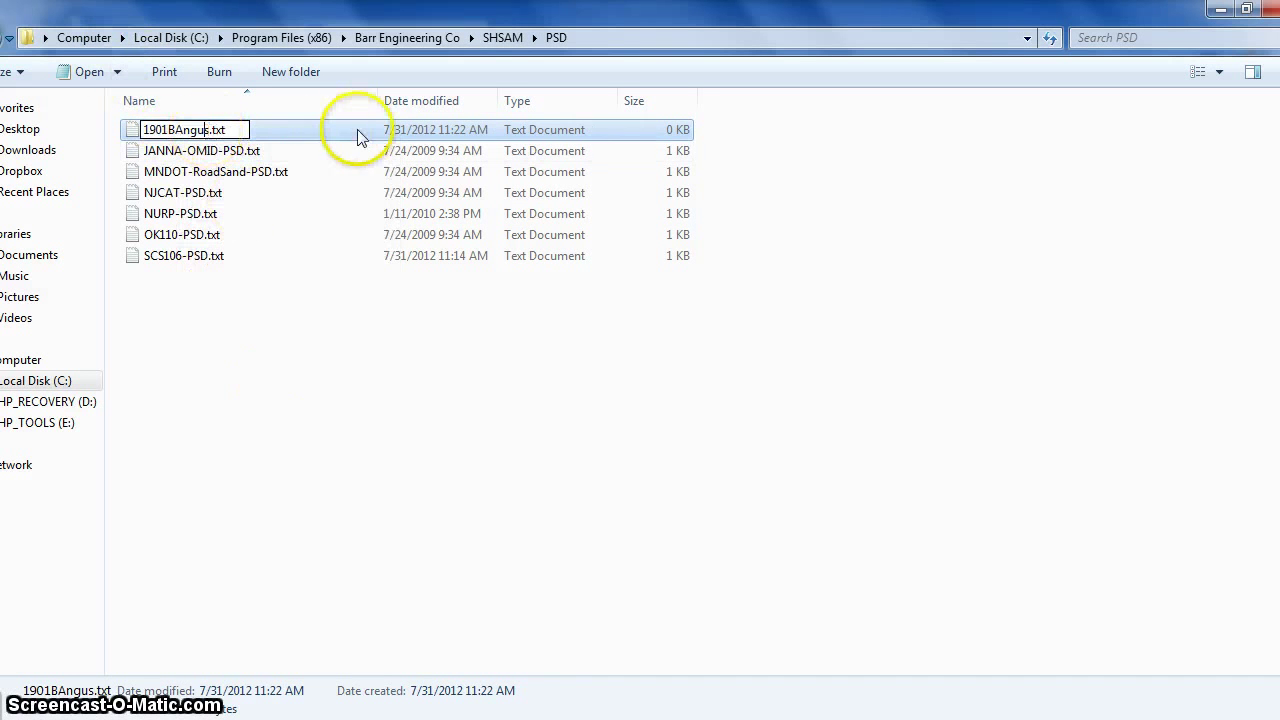
type("-PSD")
key("Return")
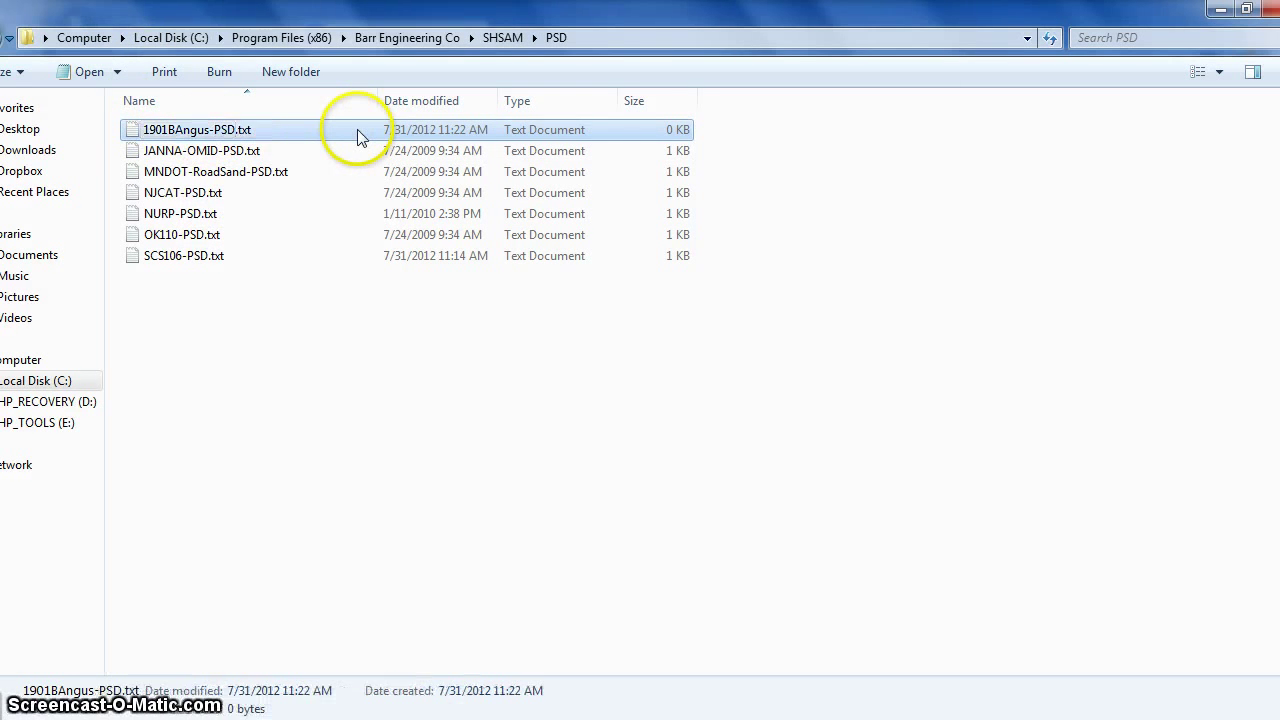
key("Return")
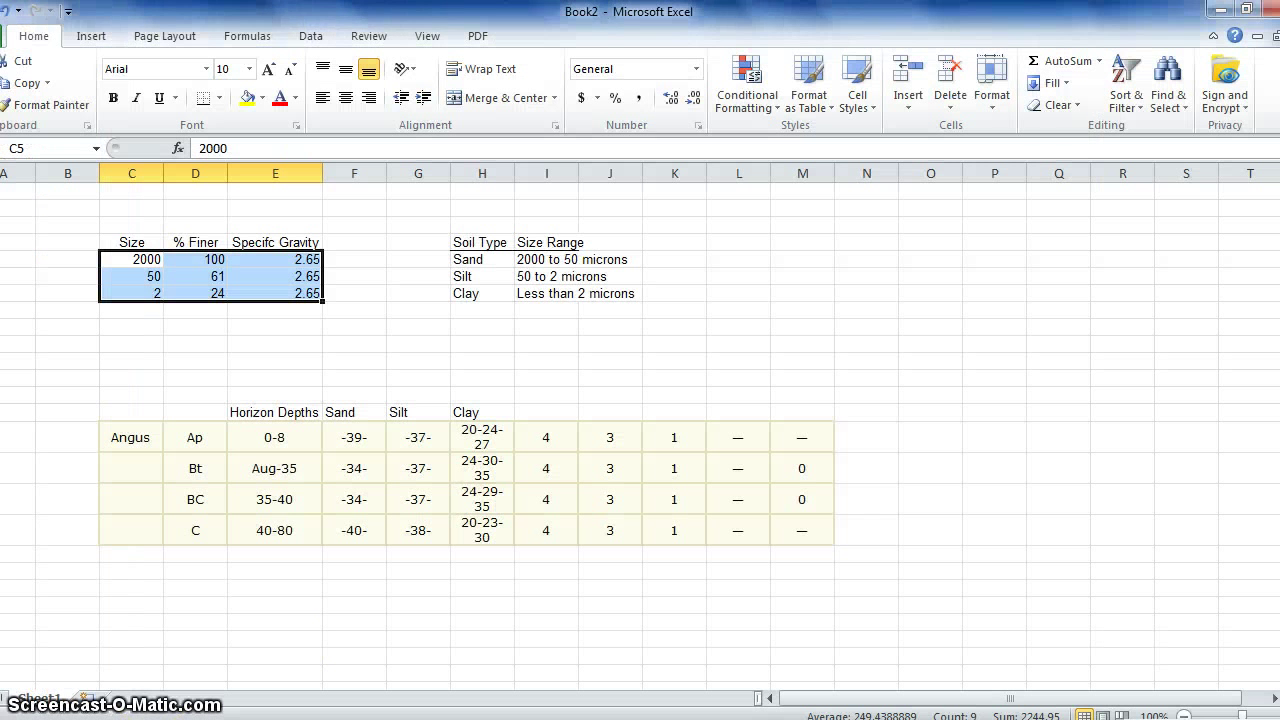
- Copy the values in C5:E7 of Book2, without the headings, into the 1901BAngus-PSD.txt file in Notepad
left_click(143, 252)
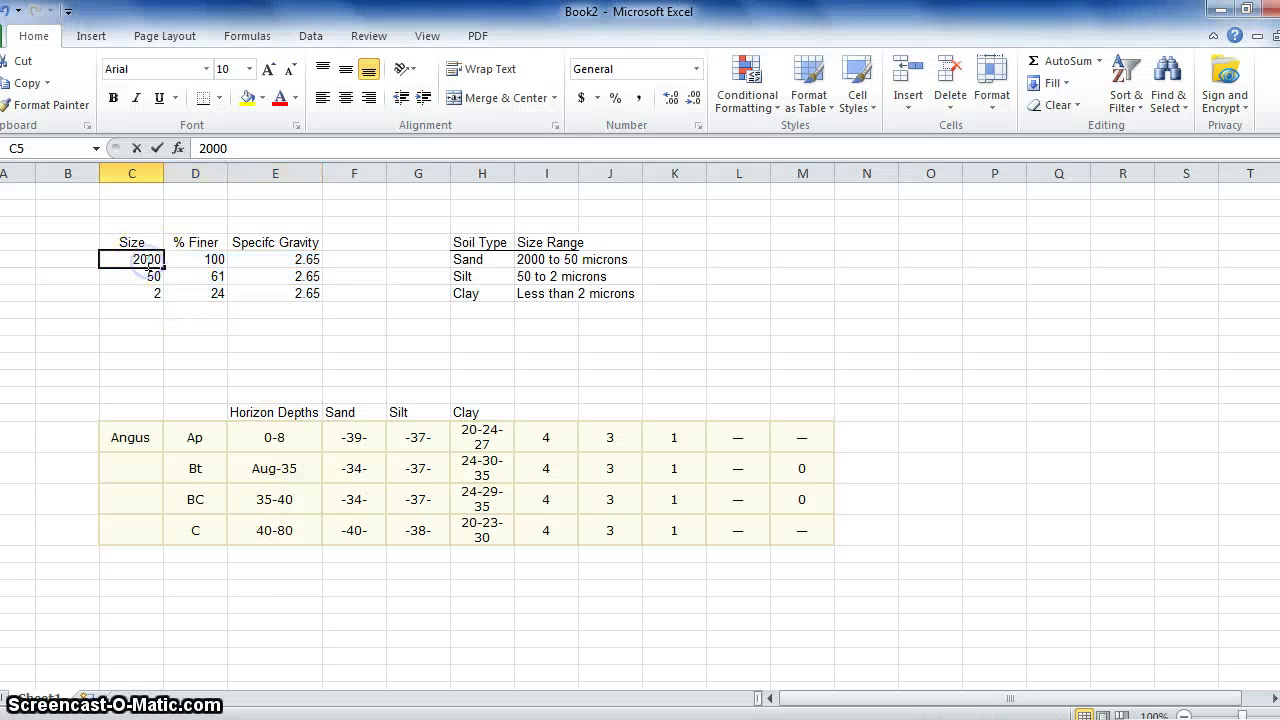
left_click(310, 310)
left_click_drag(138, 256, 303, 297)
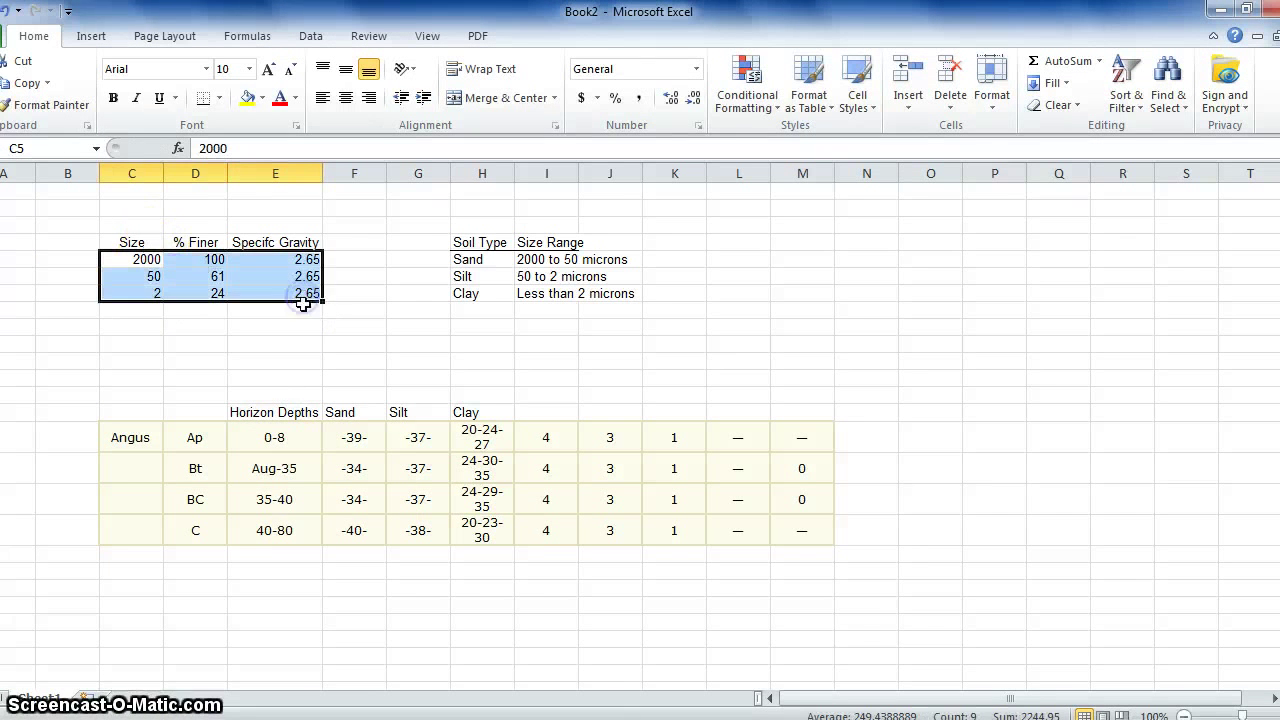
key("ctrl+c")
left_click(298, 718)
key("ctrl+v")
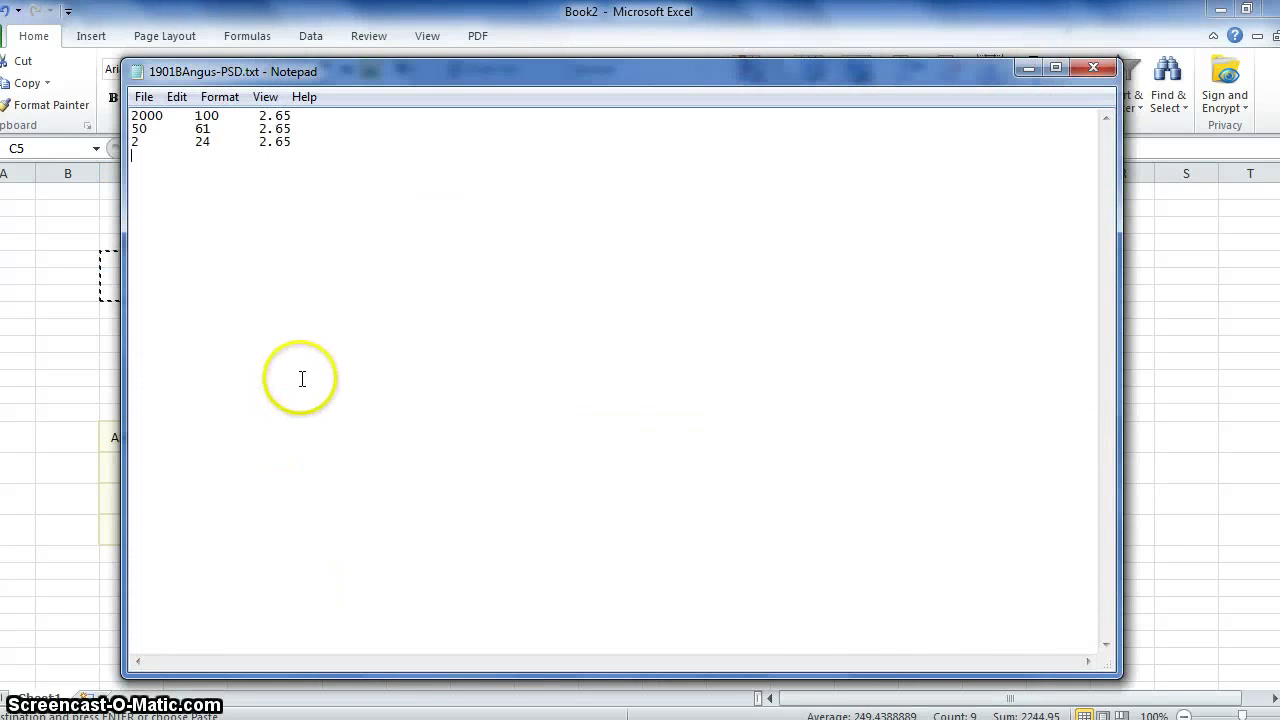
- Save the 1901BAngus-PSD.txt file and close it
left_click(144, 97)
left_click(176, 164)
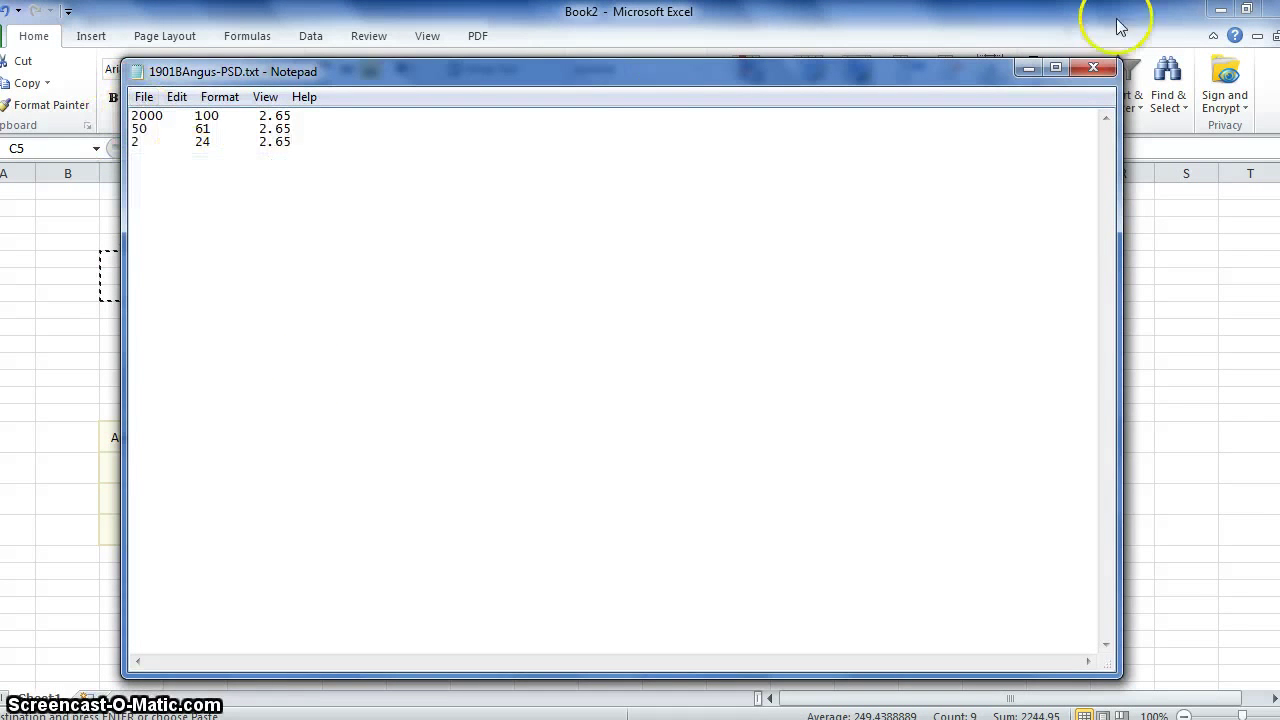
left_click(1094, 67)
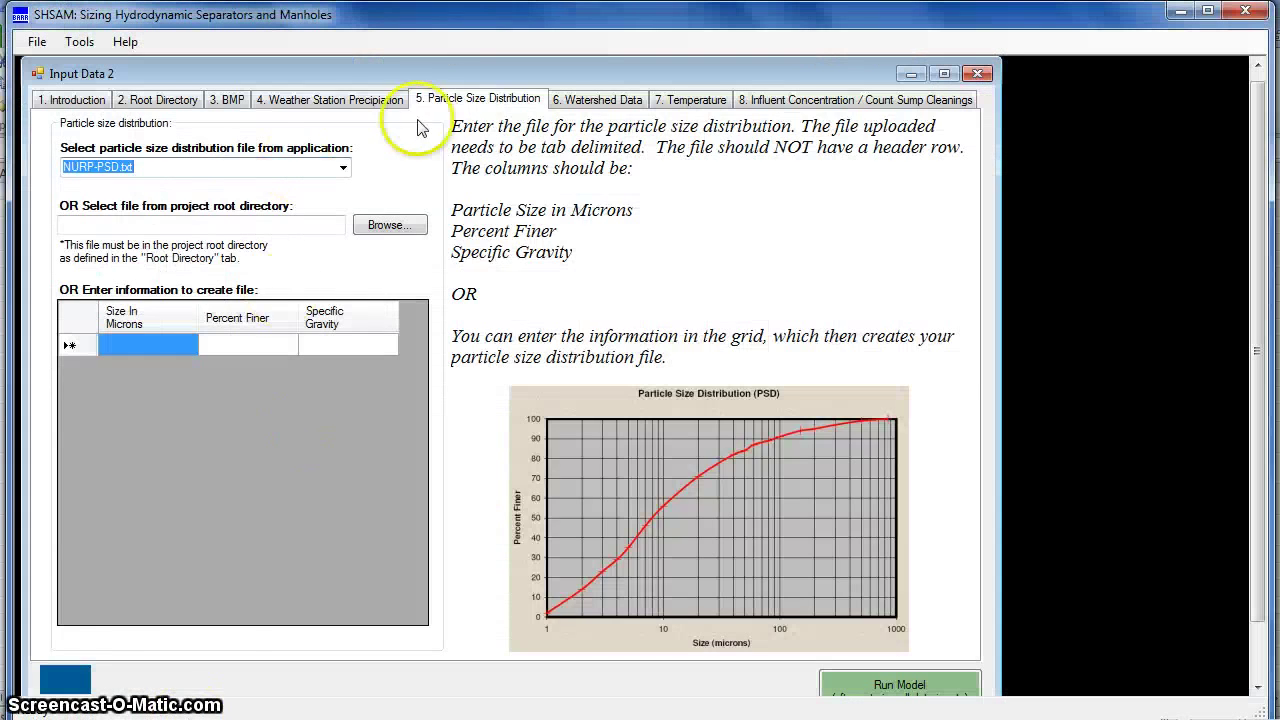
- In SHSAM's Particle Size Distribution settings, open the list of distribution files supplied by the application
left_click(357, 103)
left_click(453, 104)
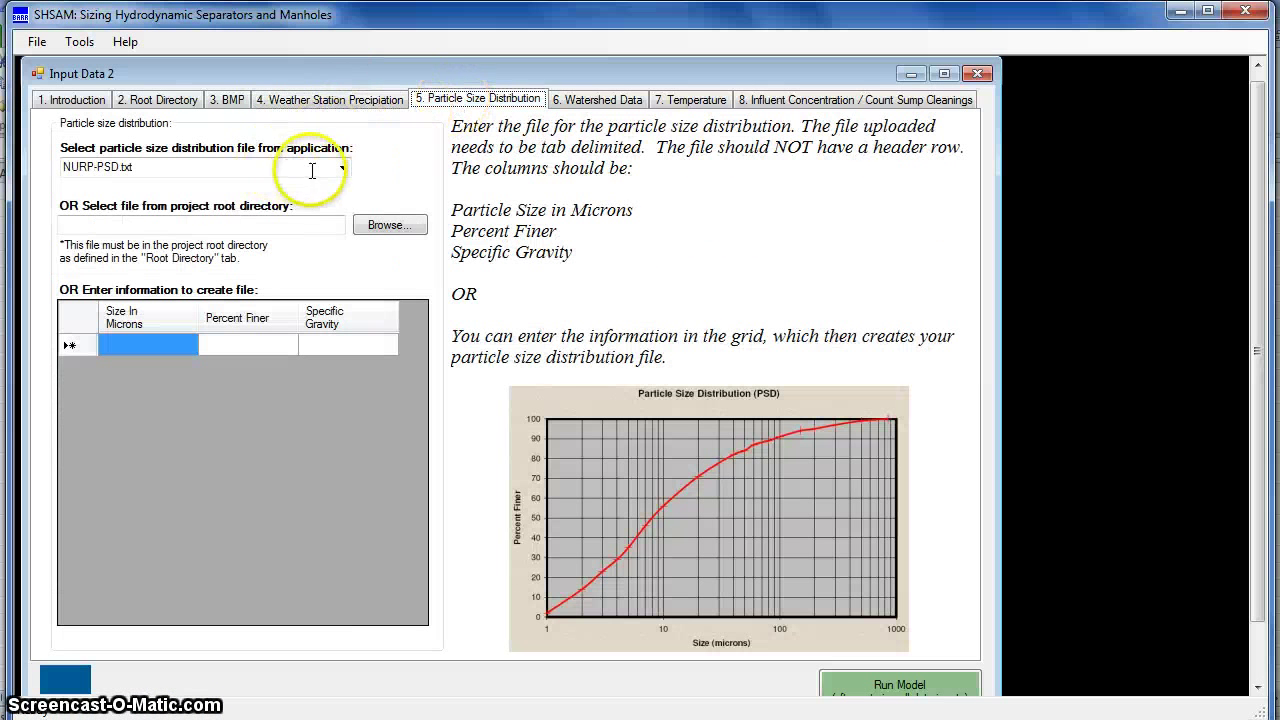
left_click(343, 169)
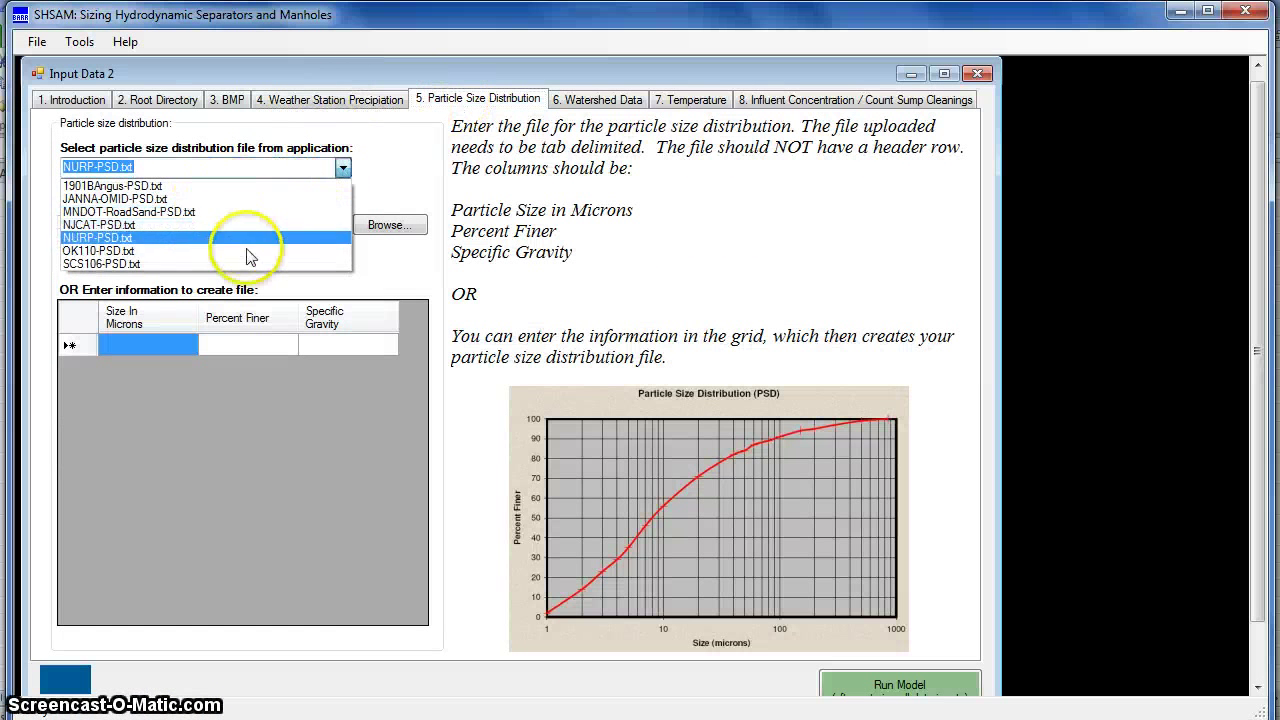